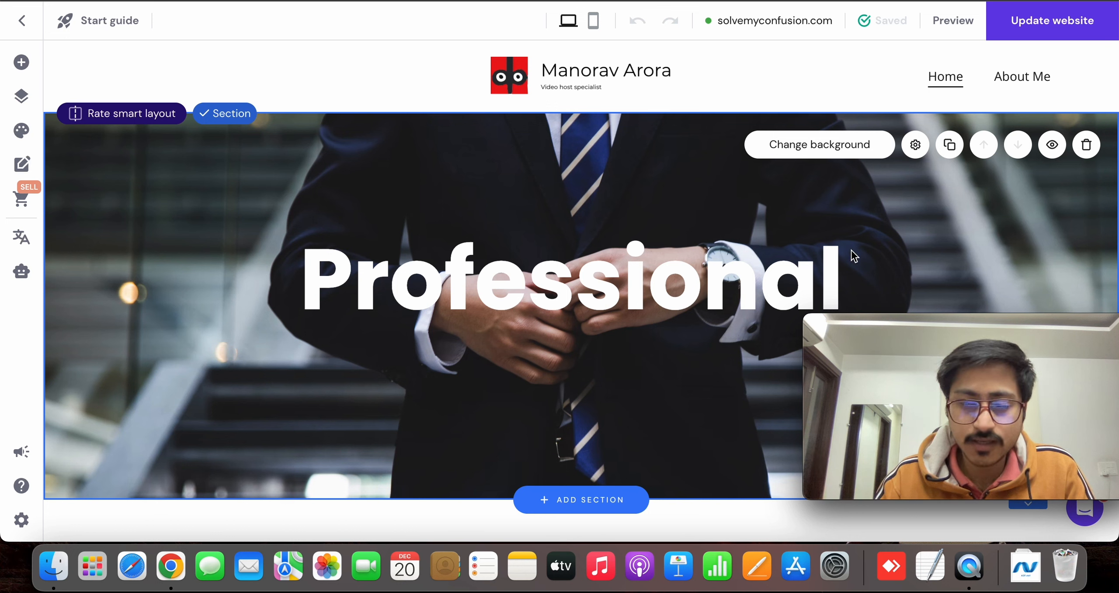
Switch the editor to the mobile view and open the header's settings
{"action": "left_click", "coordinate": [593, 21]}
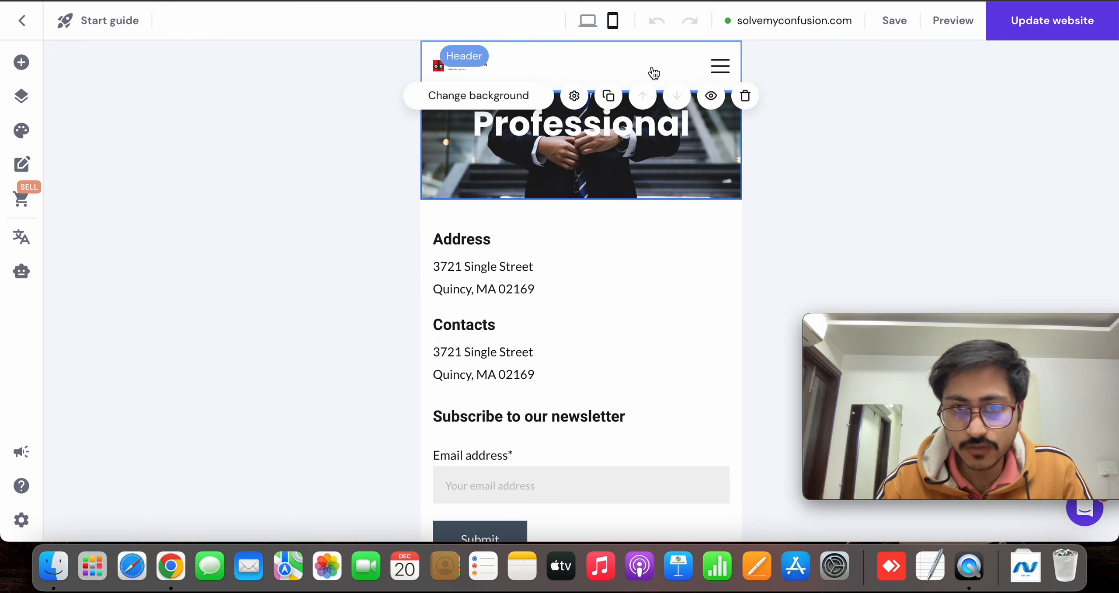
{"action": "left_click", "coordinate": [720, 66]}
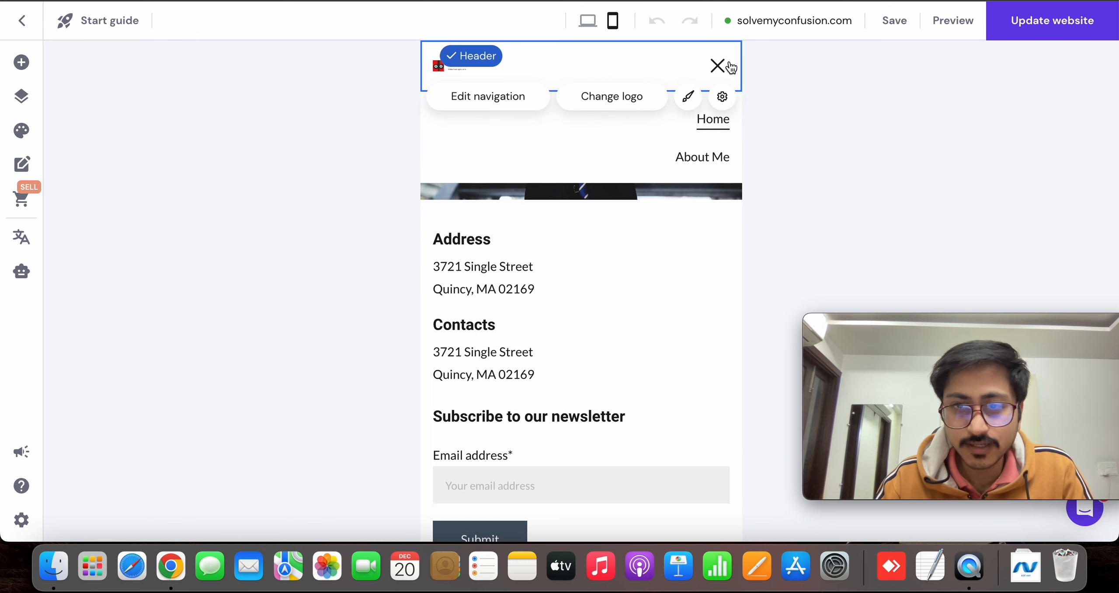
{"action": "left_click", "coordinate": [719, 66]}
{"action": "left_click", "coordinate": [722, 96]}
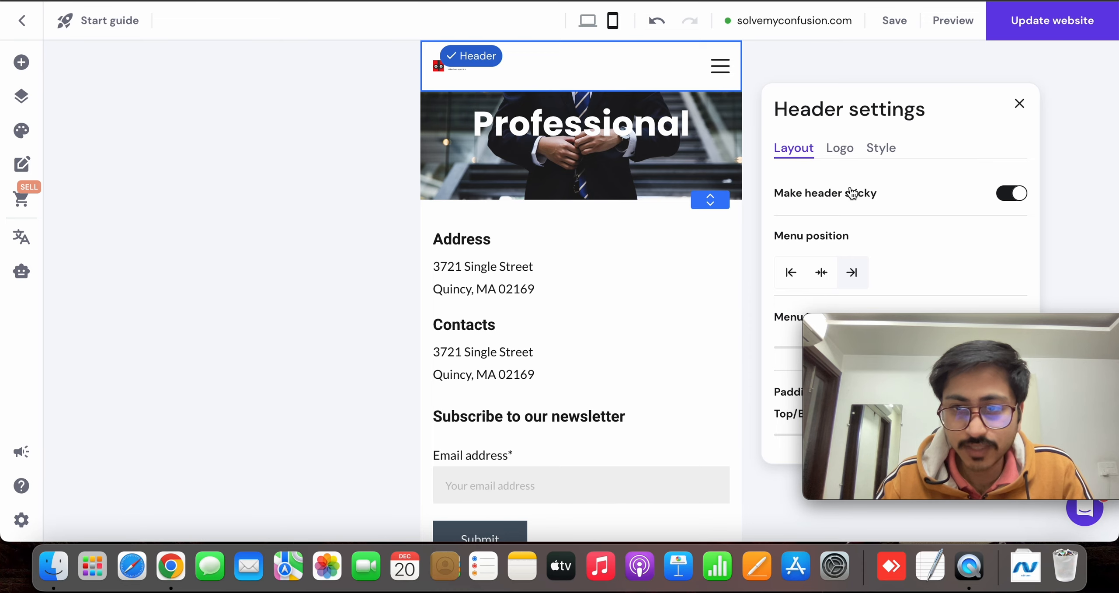
Try the centred menu position for the mobile header and return the menu to right alignment
{"action": "scroll", "coordinate": [852, 192], "scroll_direction": "down", "scroll_amount": 3}
{"action": "scroll", "coordinate": [852, 192], "scroll_direction": "up", "scroll_amount": 3}
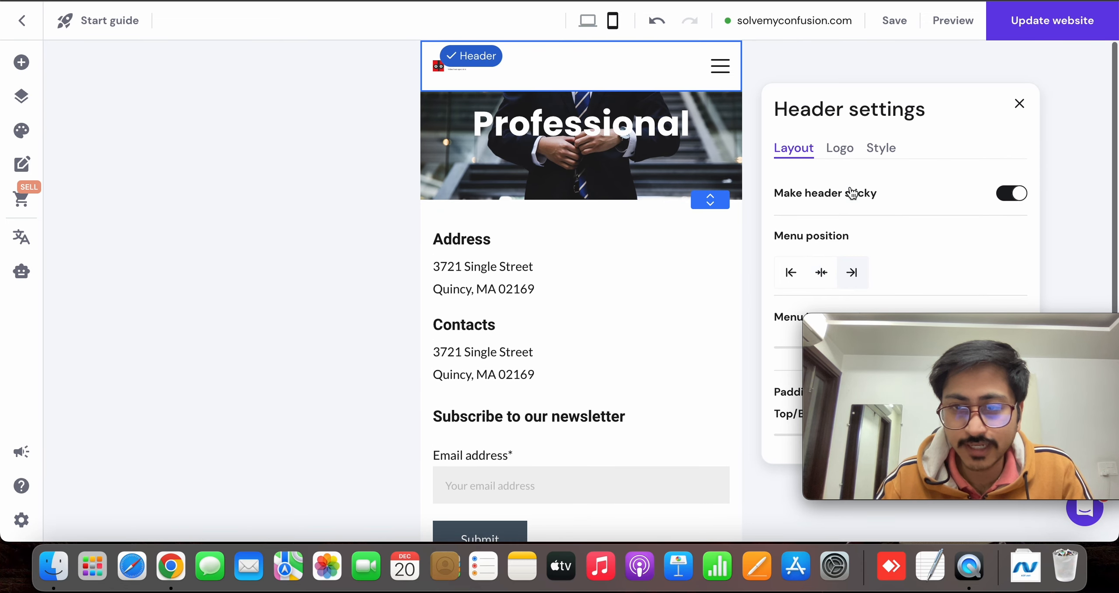
{"action": "left_click", "coordinate": [822, 273]}
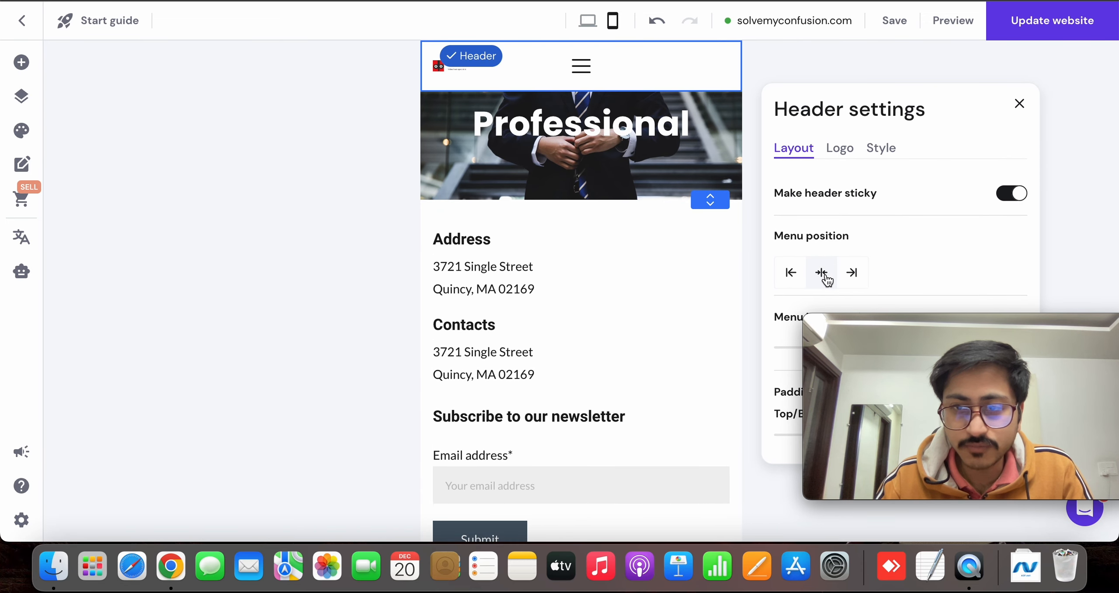
{"action": "left_click", "coordinate": [850, 274]}
{"action": "scroll", "coordinate": [804, 216], "scroll_direction": "down", "scroll_amount": 3}
{"action": "left_click_drag", "start_coordinate": [887, 346], "coordinate": [313, 358]}
{"action": "scroll", "coordinate": [697, 289], "scroll_direction": "up", "scroll_amount": 3}
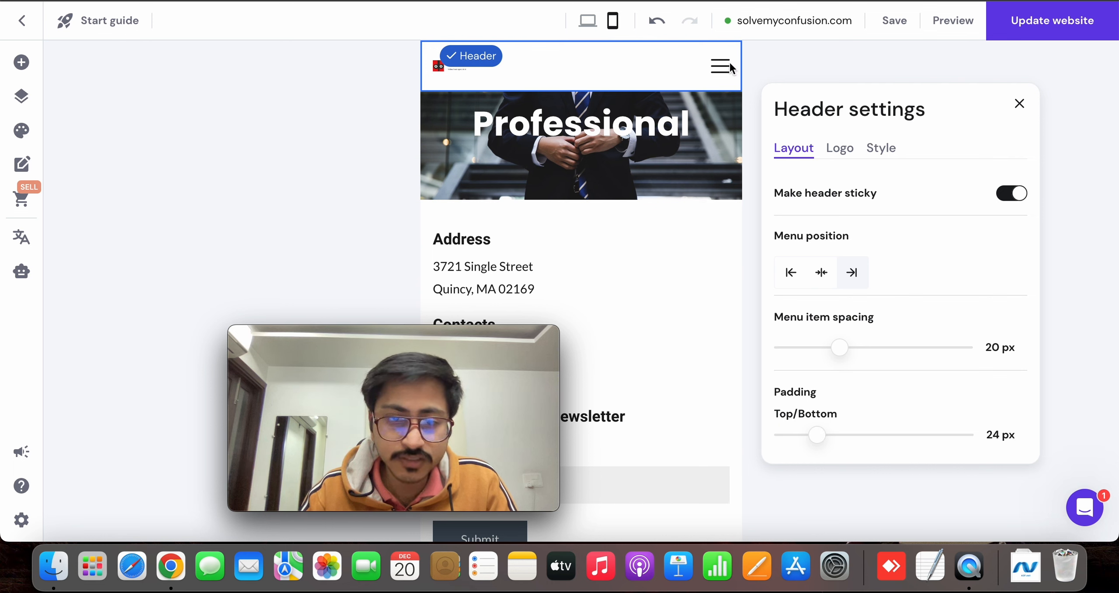
Set the logo width in the mobile header to 131 px
{"action": "left_click", "coordinate": [833, 149]}
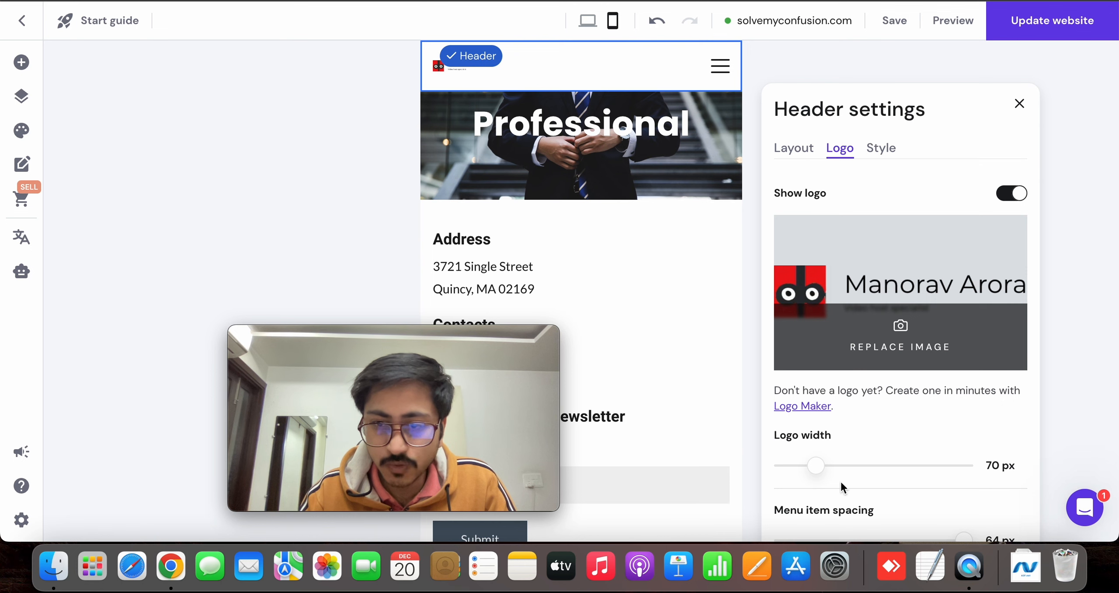
{"action": "left_click_drag", "start_coordinate": [817, 466], "coordinate": [865, 466]}
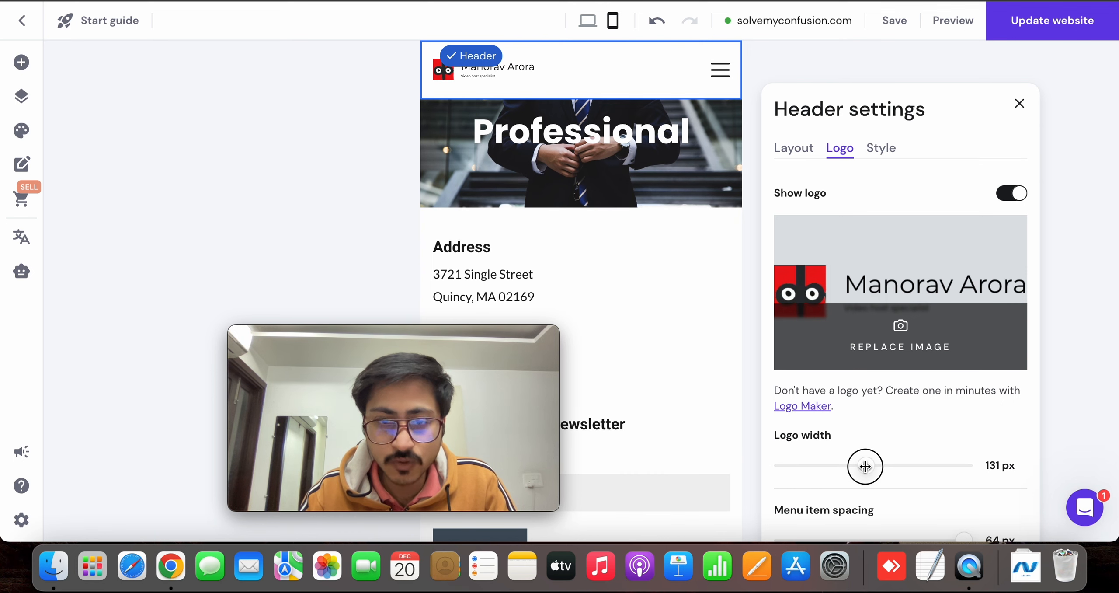
Try the centre and right logo positions in the mobile header and return the logo to left alignment
{"action": "scroll", "coordinate": [899, 364], "scroll_direction": "down", "scroll_amount": 3}
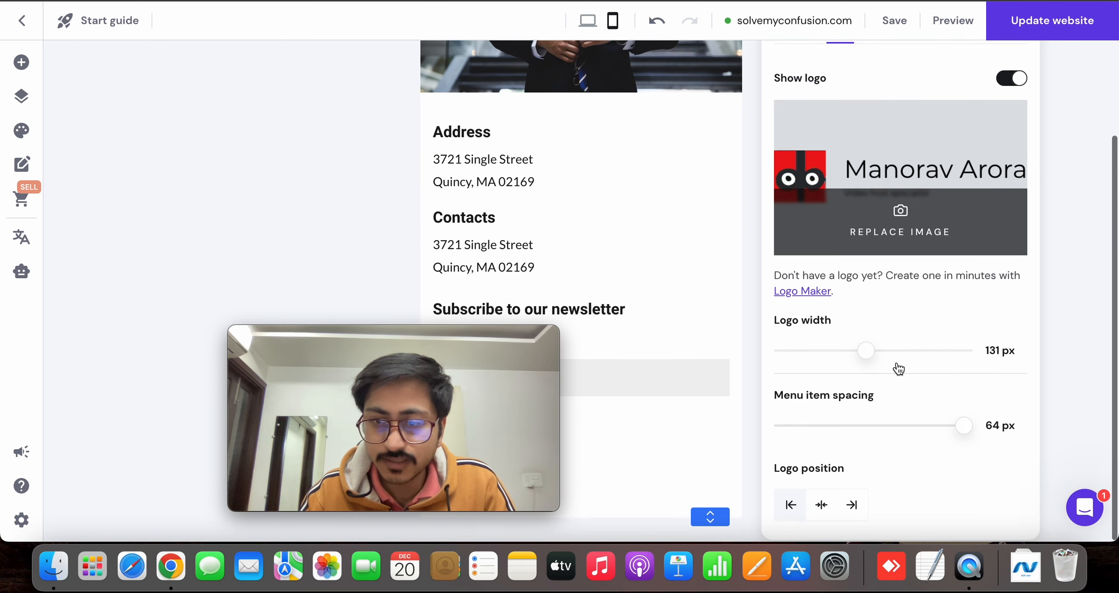
{"action": "left_click", "coordinate": [822, 503]}
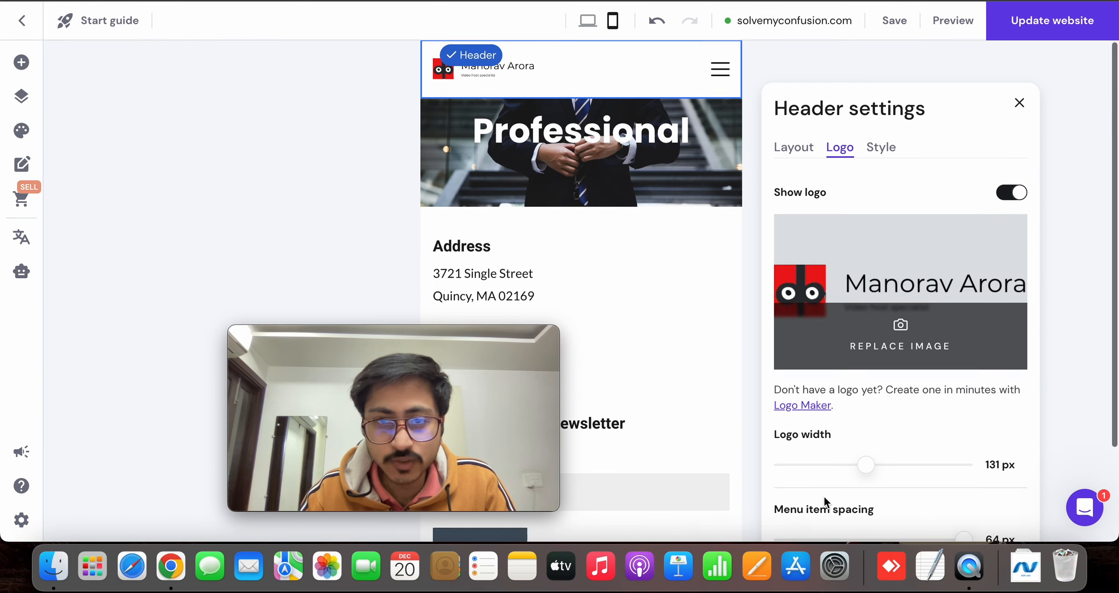
{"action": "left_click", "coordinate": [824, 512]}
{"action": "scroll", "coordinate": [824, 513], "scroll_direction": "up", "scroll_amount": 3}
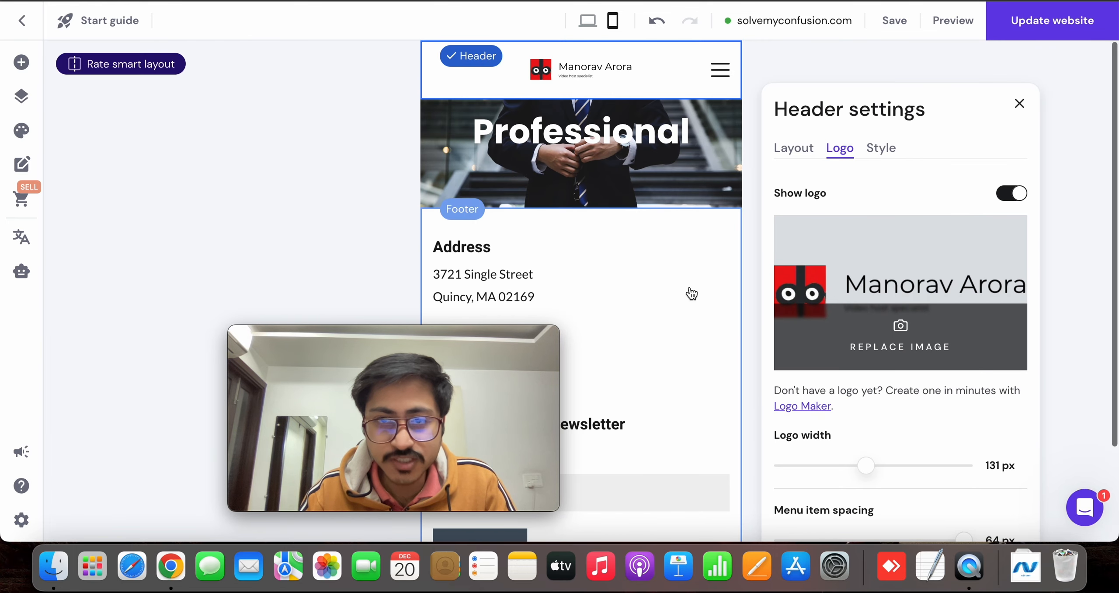
{"action": "scroll", "coordinate": [841, 475], "scroll_direction": "down", "scroll_amount": 3}
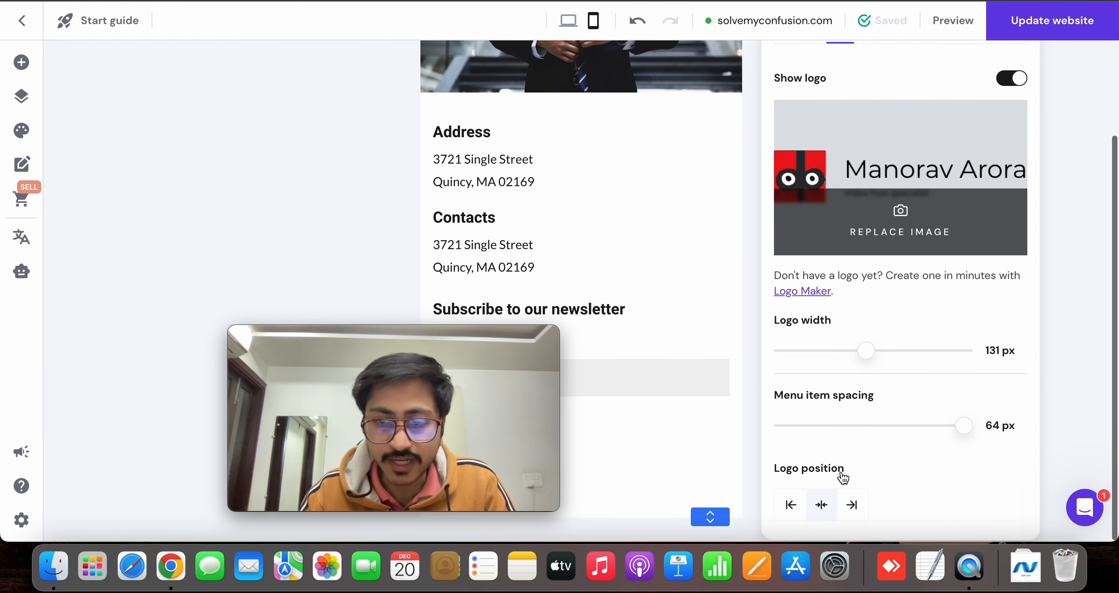
{"action": "left_click", "coordinate": [864, 507]}
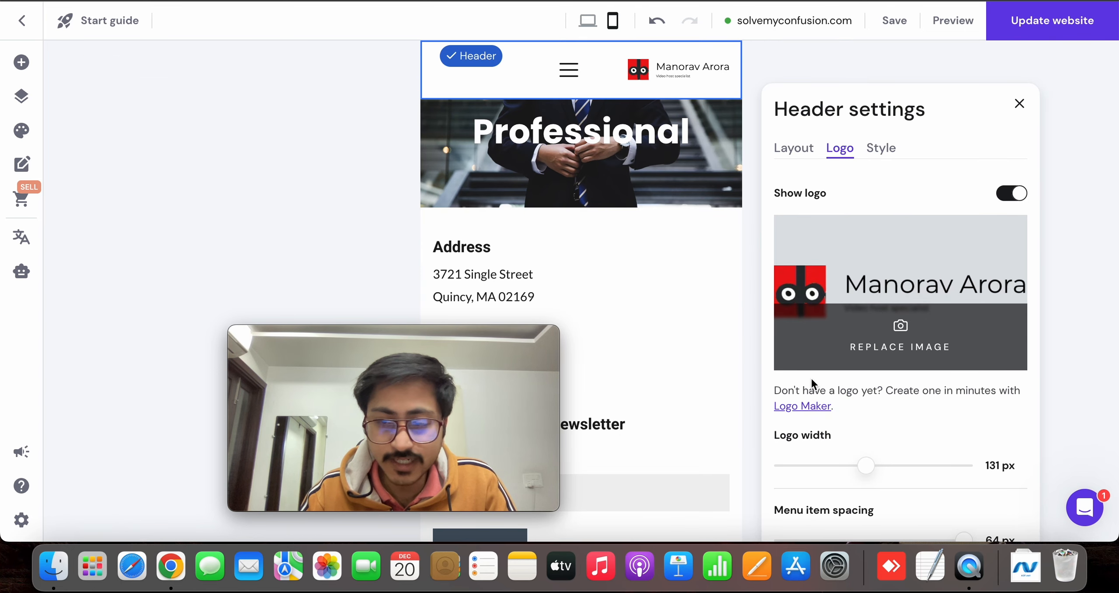
{"action": "scroll", "coordinate": [811, 378], "scroll_direction": "down", "scroll_amount": 2}
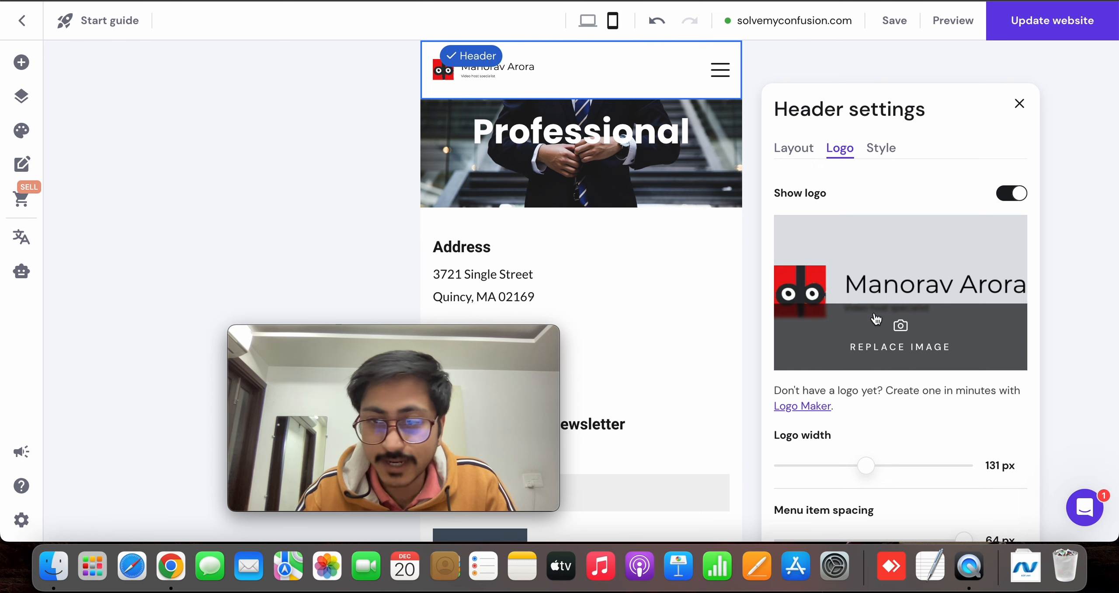
Set the mobile header's menu item spacing to 13 px and check it in the expanded navigation menu
{"action": "left_click", "coordinate": [793, 149]}
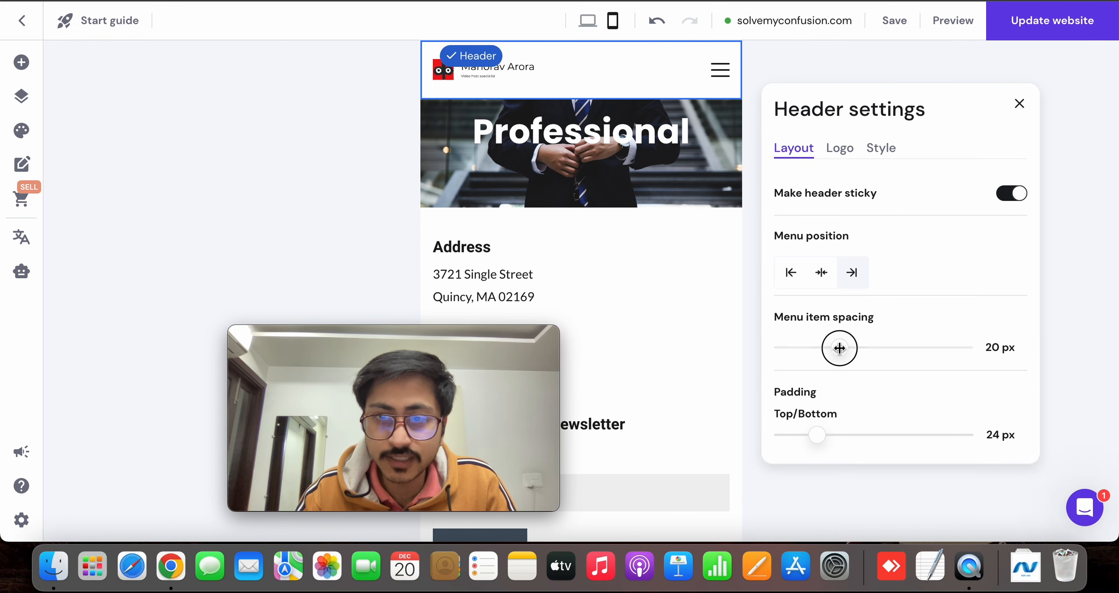
{"action": "mouse_move", "coordinate": [839, 348]}
{"action": "left_mouse_down"}
{"action": "mouse_move", "coordinate": [884, 347]}
{"action": "mouse_move", "coordinate": [821, 352]}
{"action": "left_mouse_up"}
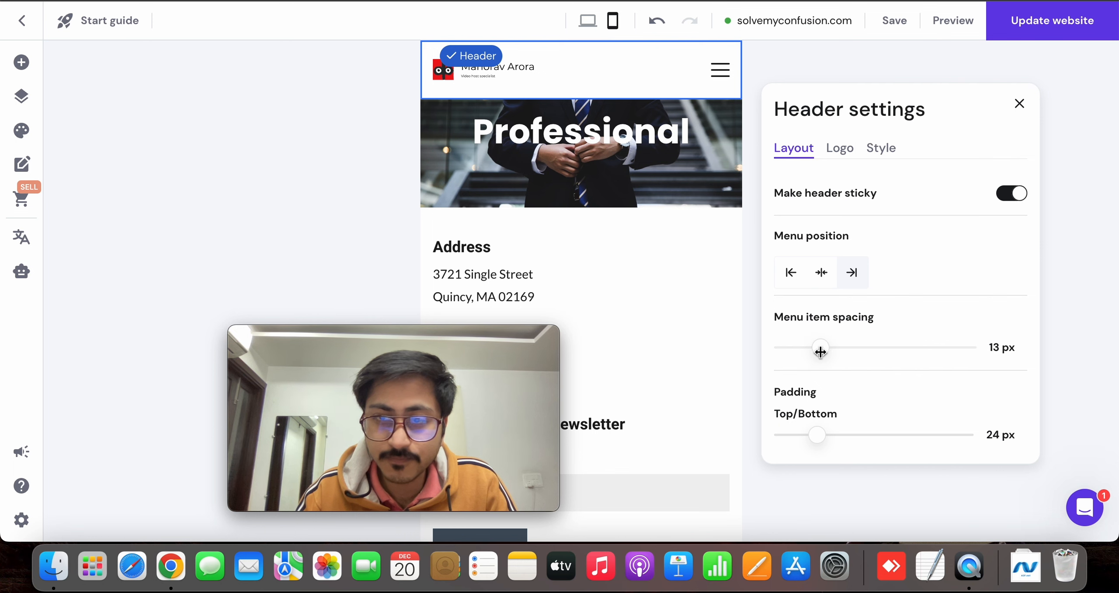
{"action": "left_click", "coordinate": [734, 77]}
{"action": "left_click", "coordinate": [726, 72]}
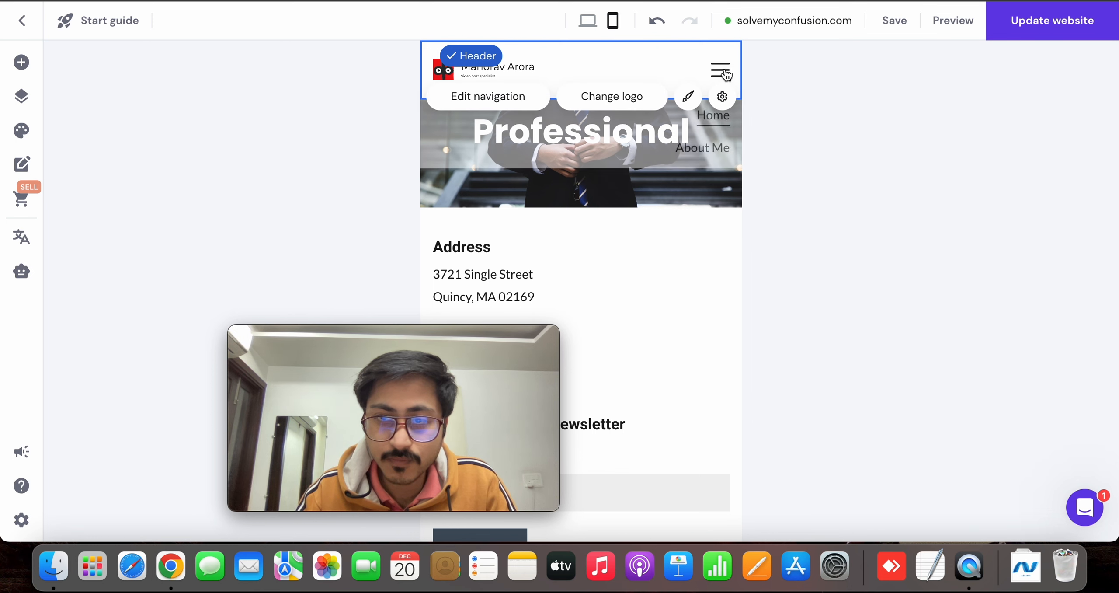
Review the mobile header's logo, style and layout settings
{"action": "left_click", "coordinate": [720, 97]}
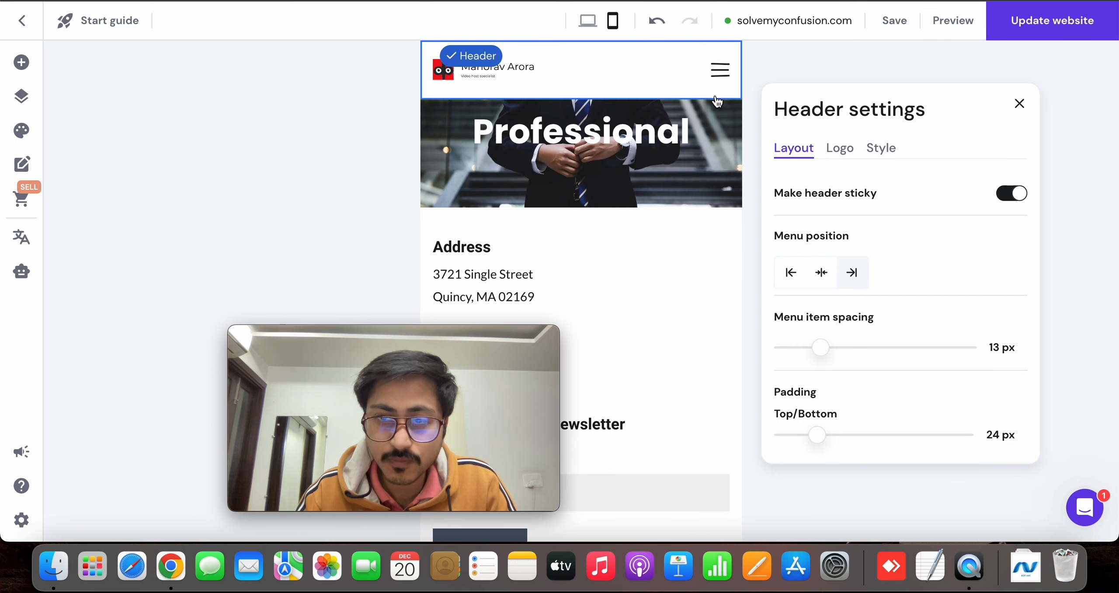
{"action": "left_click", "coordinate": [839, 149]}
{"action": "left_click", "coordinate": [881, 149]}
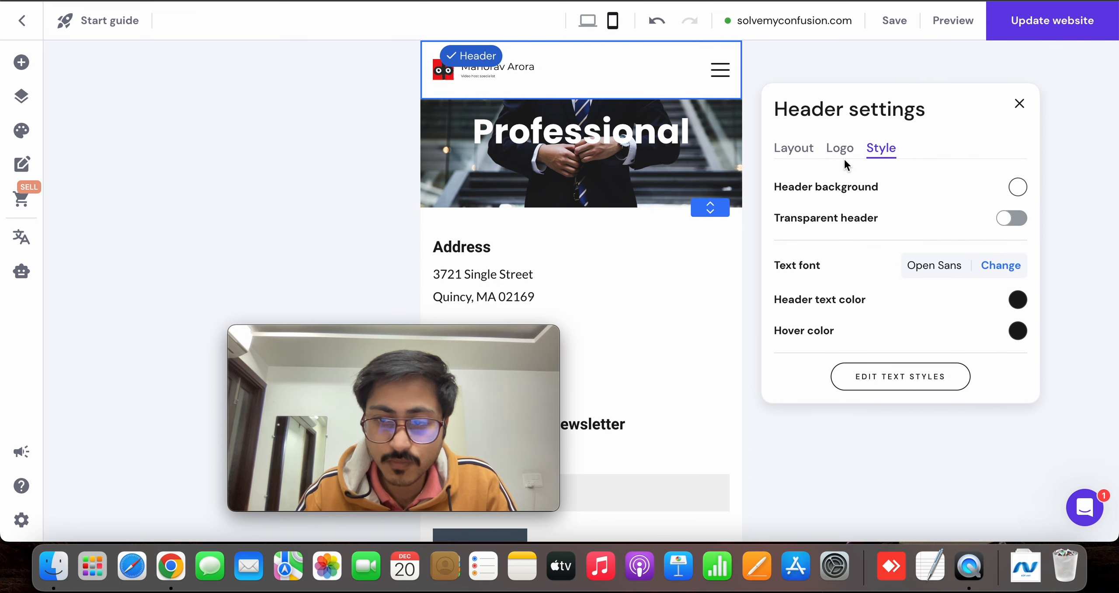
{"action": "left_click", "coordinate": [843, 156]}
{"action": "scroll", "coordinate": [868, 292], "scroll_direction": "down", "scroll_amount": 2}
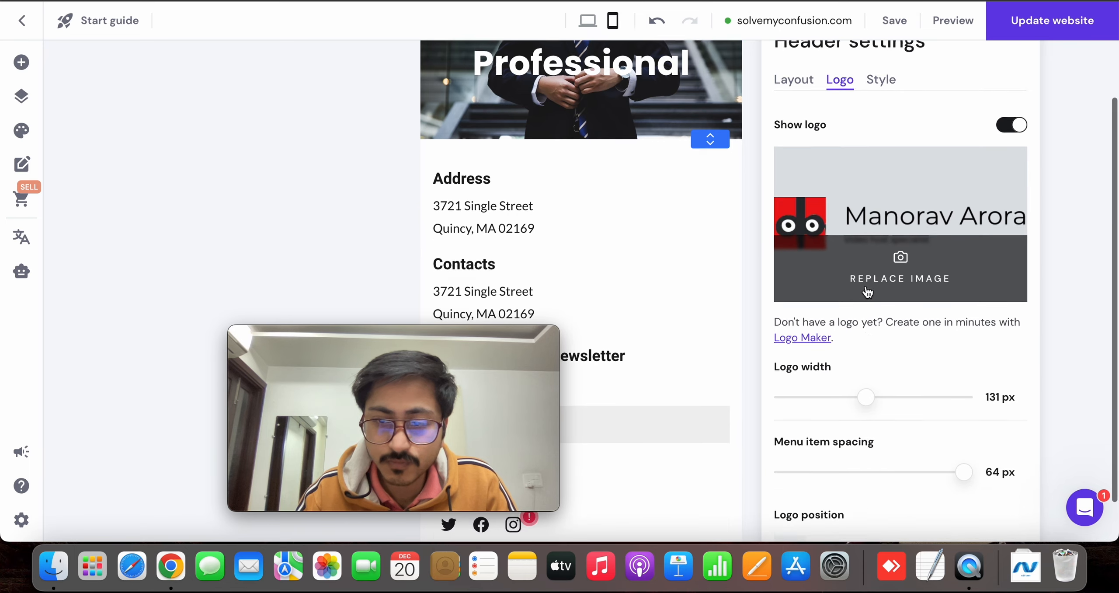
{"action": "scroll", "coordinate": [867, 292], "scroll_direction": "down", "scroll_amount": 2}
{"action": "scroll", "coordinate": [867, 292], "scroll_direction": "up", "scroll_amount": 4}
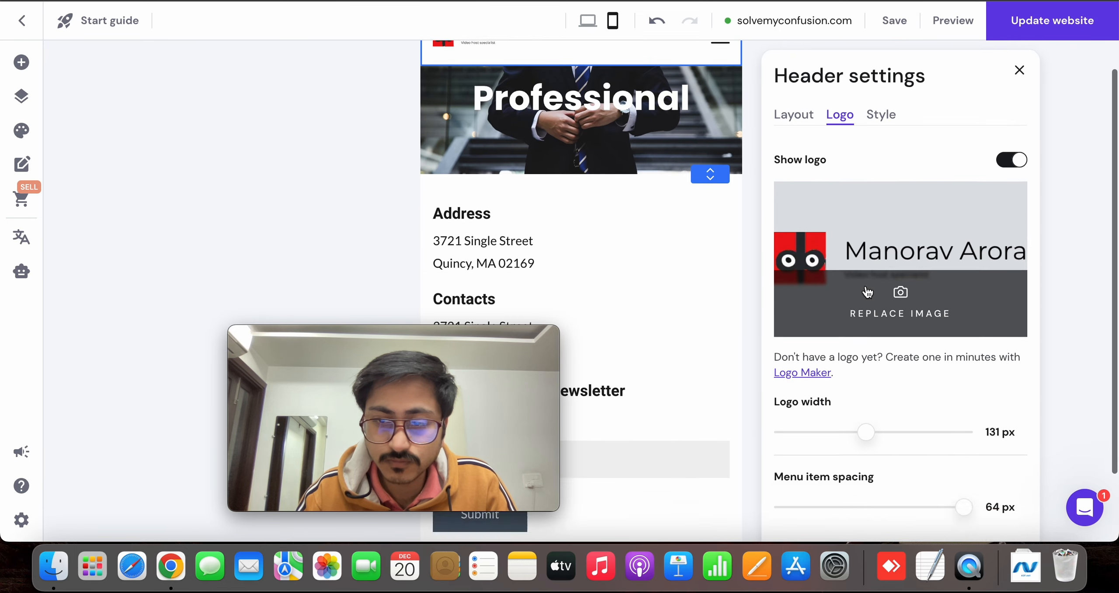
{"action": "scroll", "coordinate": [868, 292], "scroll_direction": "down", "scroll_amount": 2}
{"action": "scroll", "coordinate": [829, 478], "scroll_direction": "up", "scroll_amount": 3}
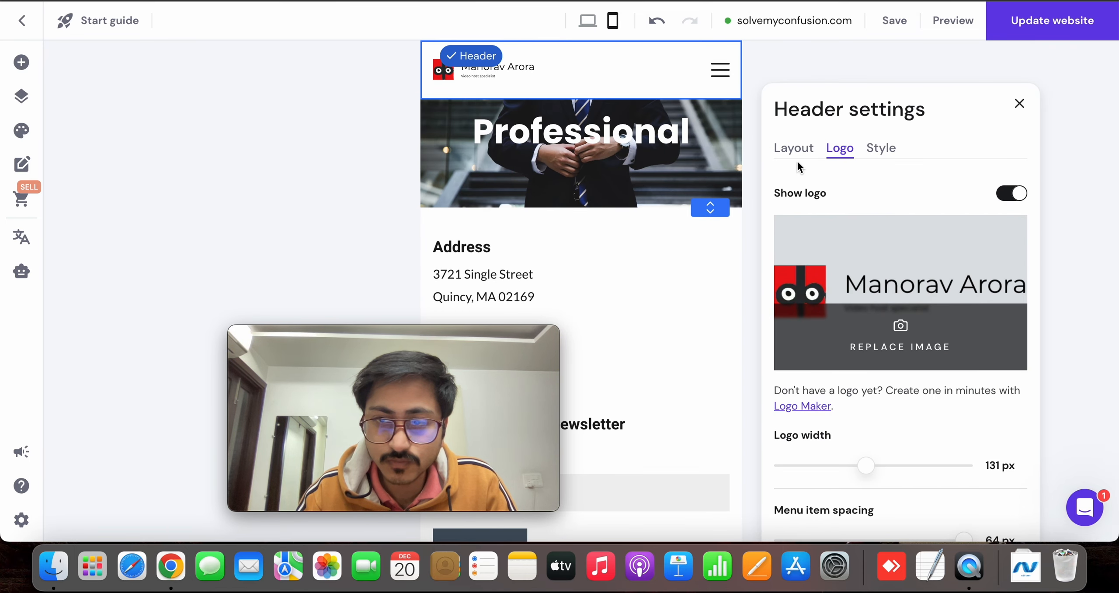
{"action": "left_click", "coordinate": [793, 148]}
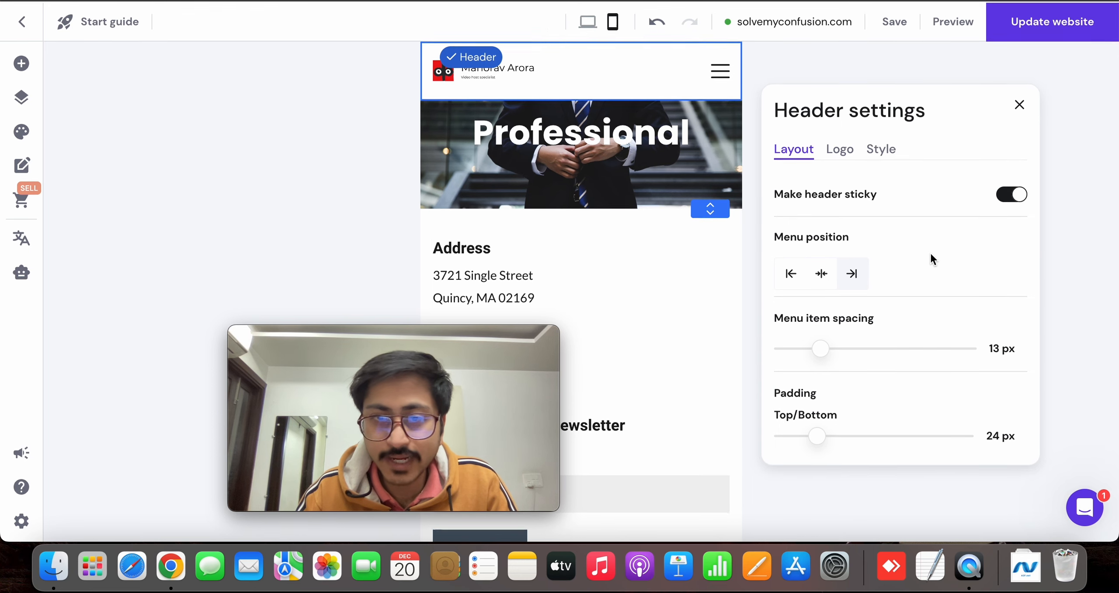
Switch the editor back to the desktop view and check the header and page there
{"action": "left_click", "coordinate": [588, 23]}
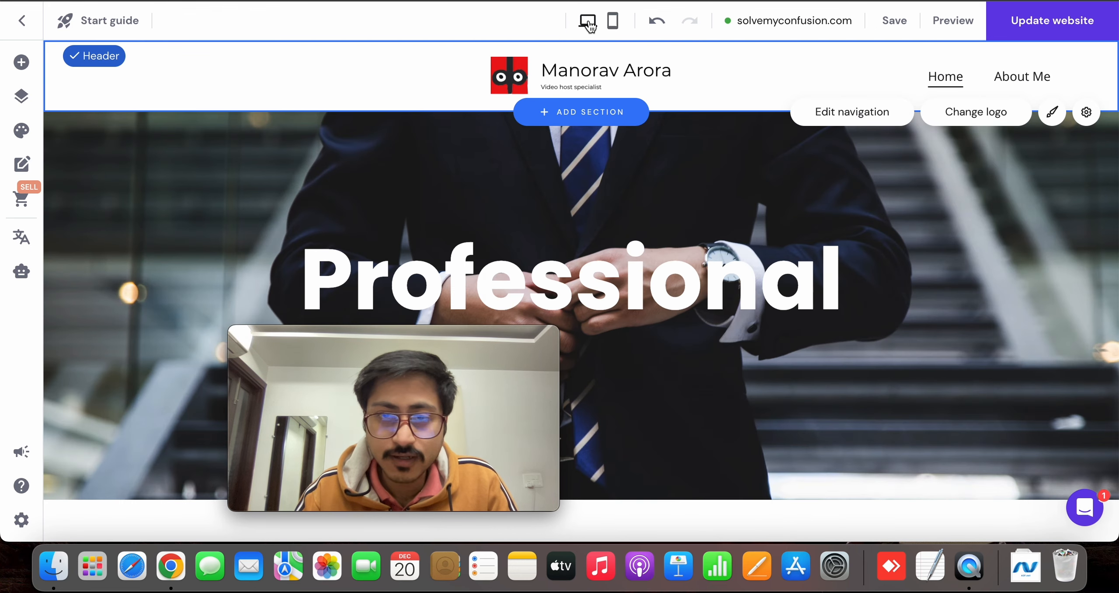
{"action": "left_click", "coordinate": [606, 91]}
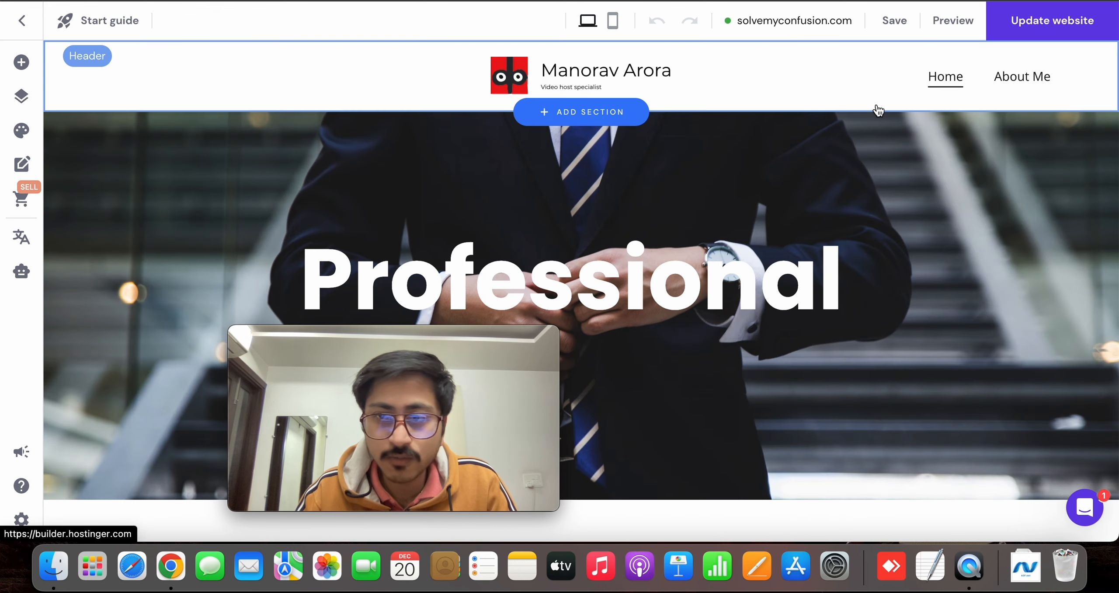
{"action": "scroll", "coordinate": [664, 280], "scroll_direction": "down", "scroll_amount": 5}
{"action": "scroll", "coordinate": [612, 278], "scroll_direction": "up", "scroll_amount": 5}
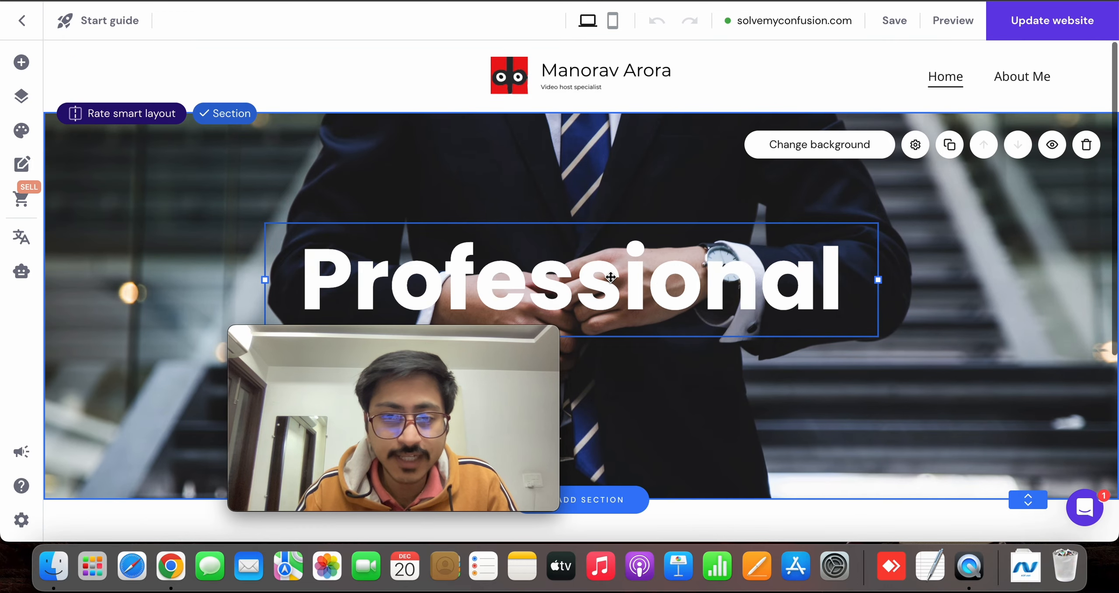
Add the About section with the "Quality, not quantity" text beside an image directly above the footer
{"action": "scroll", "coordinate": [611, 276], "scroll_direction": "down", "scroll_amount": 5}
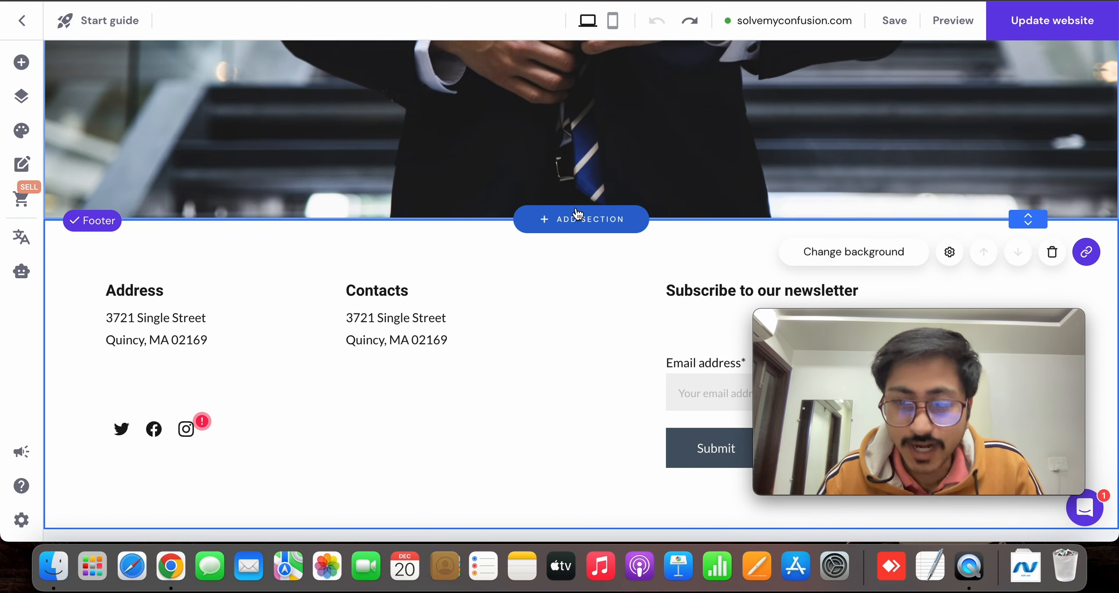
{"action": "left_click", "coordinate": [577, 214]}
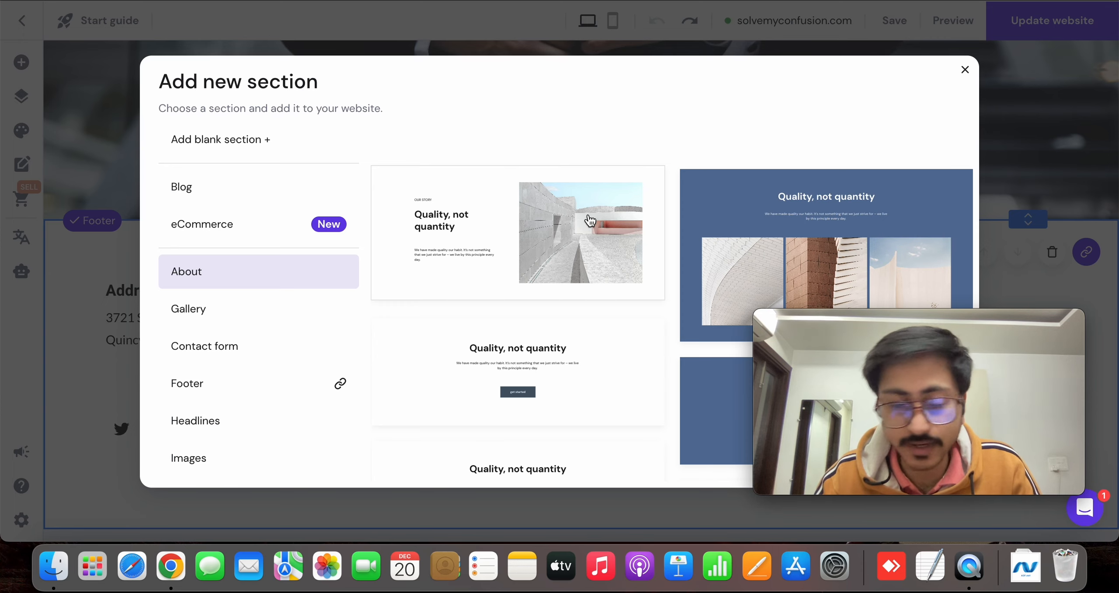
{"action": "left_click", "coordinate": [560, 226]}
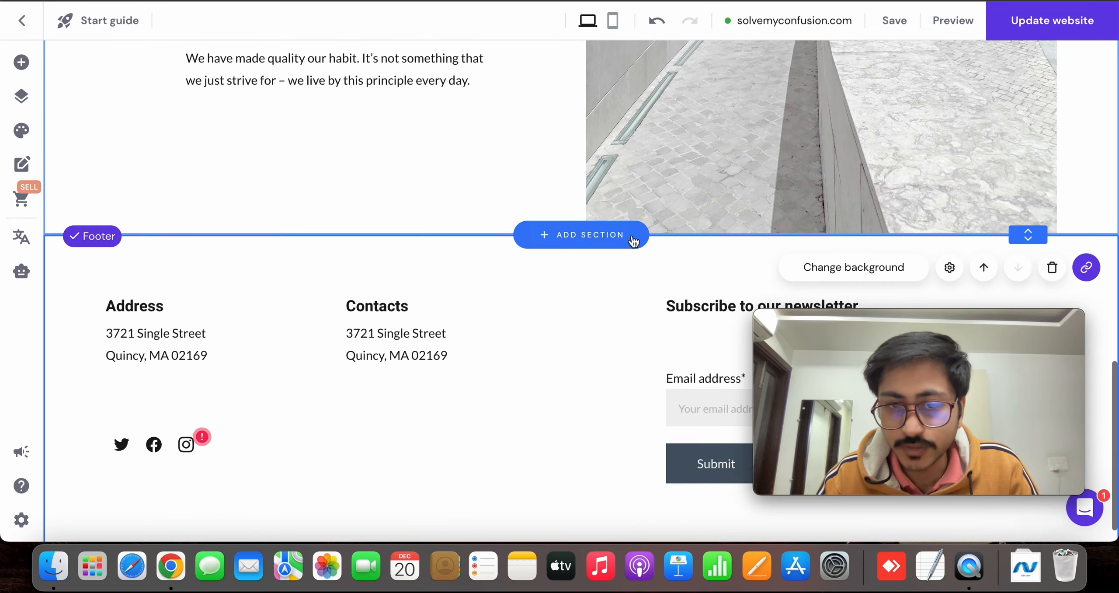
Replace the About section's image with the red-and-blue face portrait from the media library
{"action": "scroll", "coordinate": [632, 236], "scroll_direction": "up", "scroll_amount": 5}
{"action": "scroll", "coordinate": [632, 242], "scroll_direction": "down", "scroll_amount": 8}
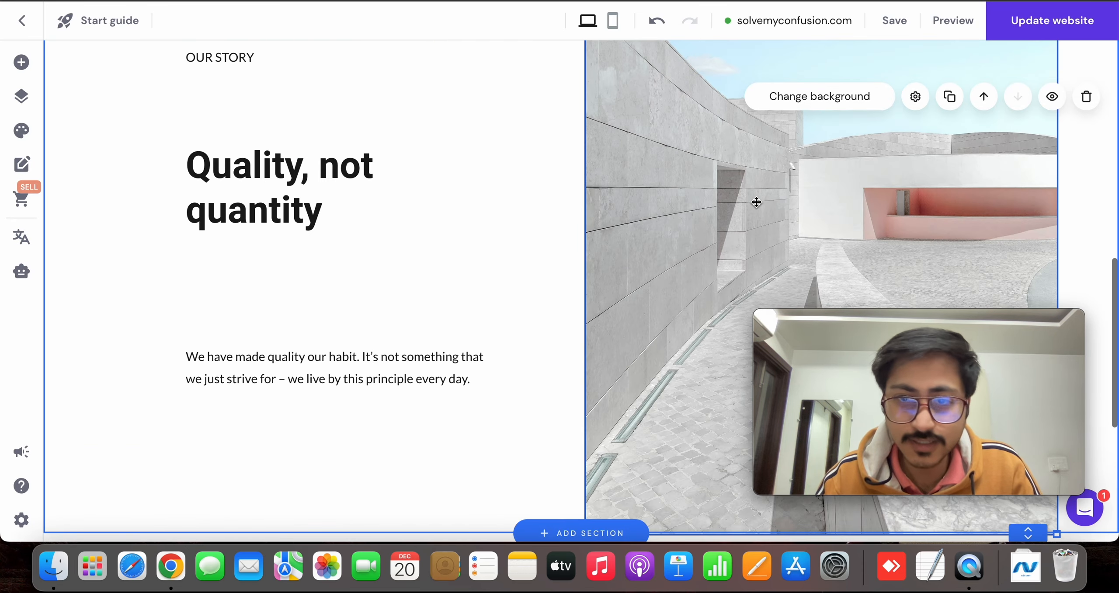
{"action": "left_click", "coordinate": [674, 70]}
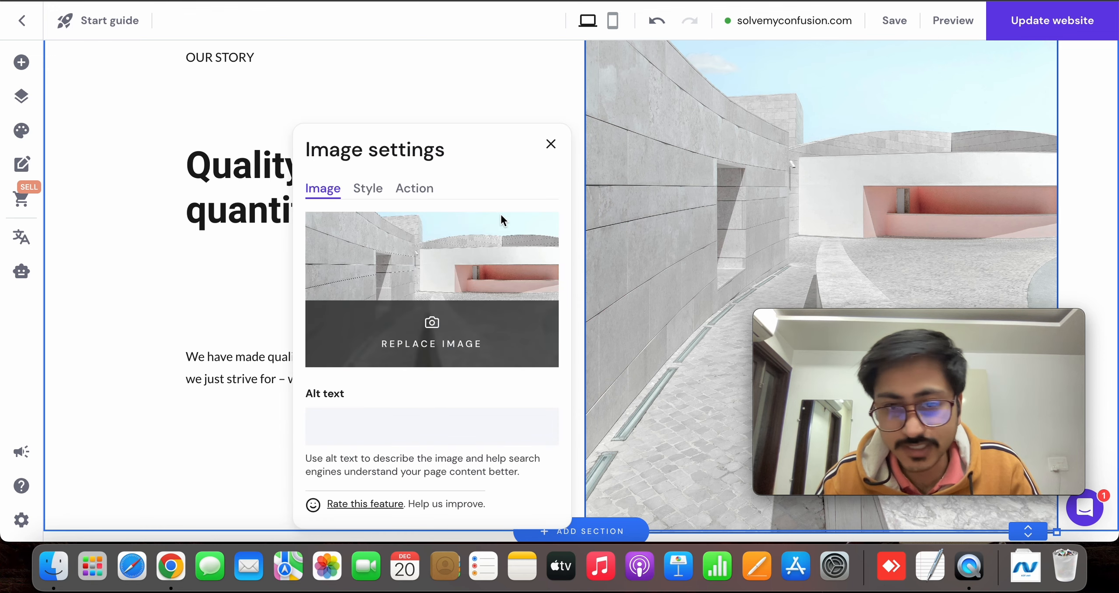
{"action": "left_click", "coordinate": [435, 292]}
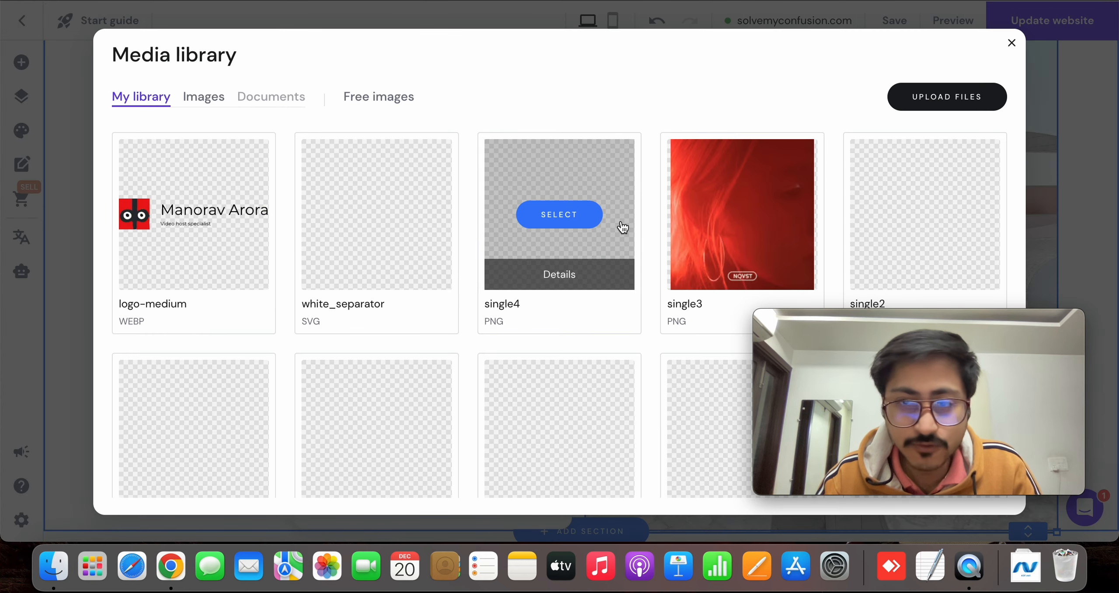
{"action": "scroll", "coordinate": [623, 227], "scroll_direction": "down", "scroll_amount": 15}
{"action": "scroll", "coordinate": [622, 226], "scroll_direction": "up", "scroll_amount": 10}
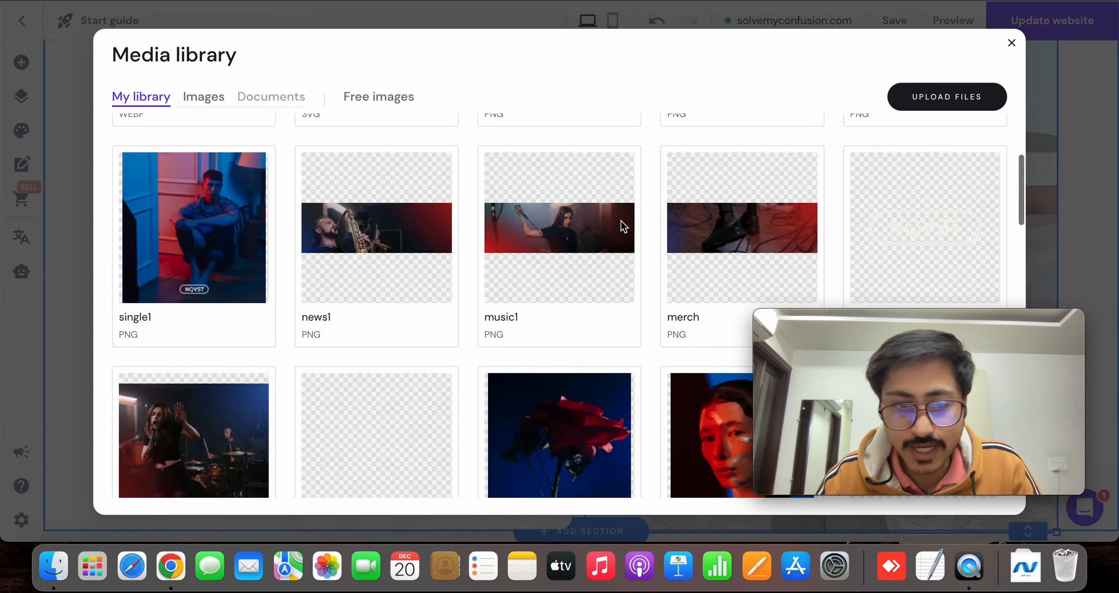
{"action": "scroll", "coordinate": [621, 221], "scroll_direction": "down", "scroll_amount": 3}
{"action": "left_click", "coordinate": [742, 258]}
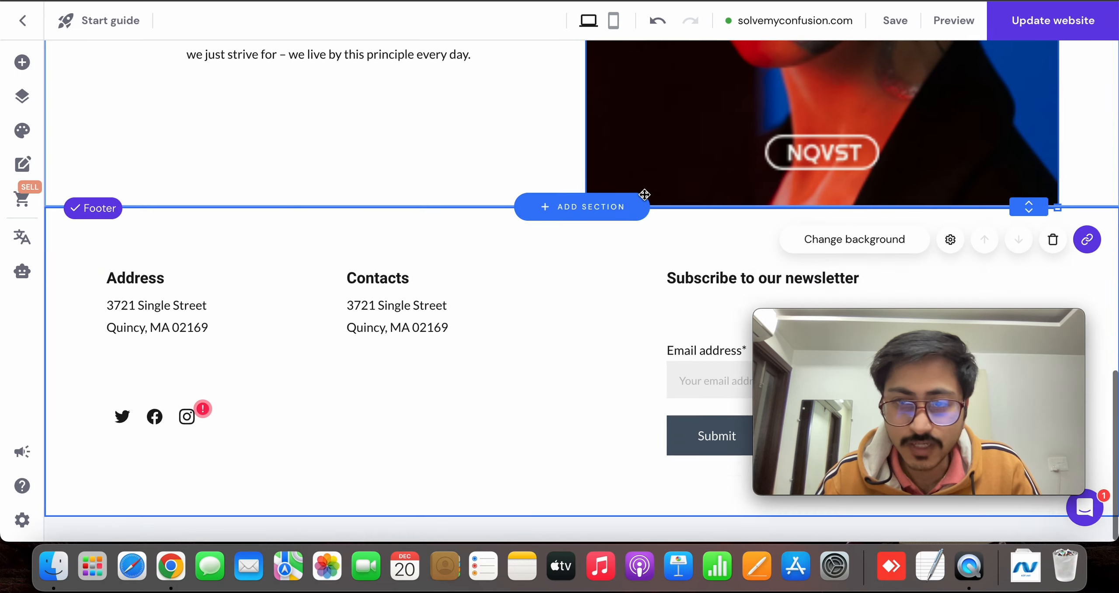
{"action": "scroll", "coordinate": [466, 233], "scroll_direction": "down", "scroll_amount": 6}
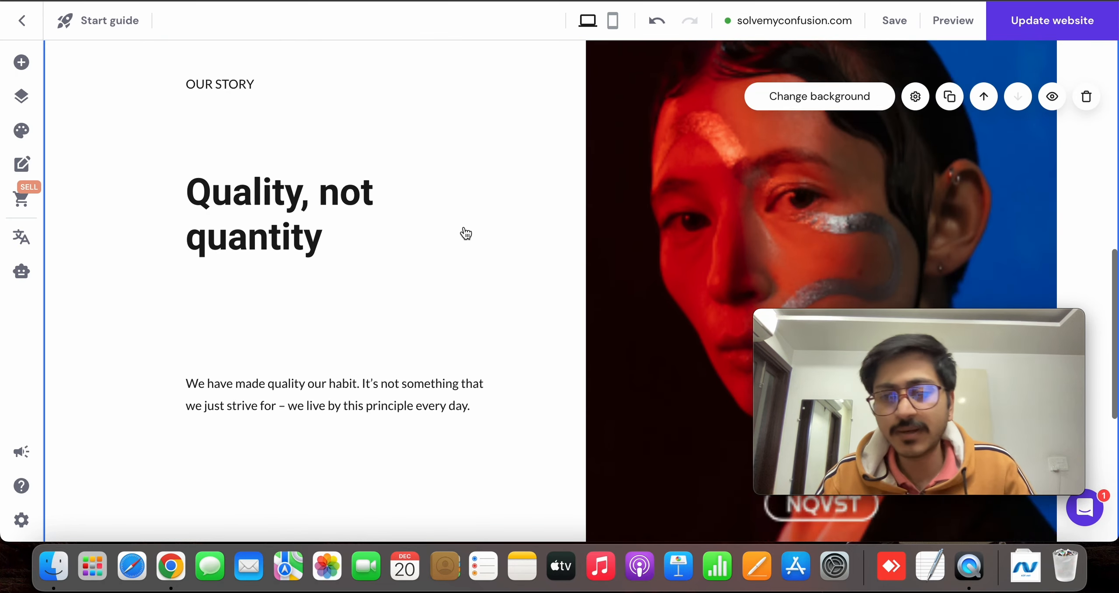
Change the word "not" in the About section's heading to "Over" so it reads "Quality, Over quantity"
{"action": "scroll", "coordinate": [465, 233], "scroll_direction": "up", "scroll_amount": 7}
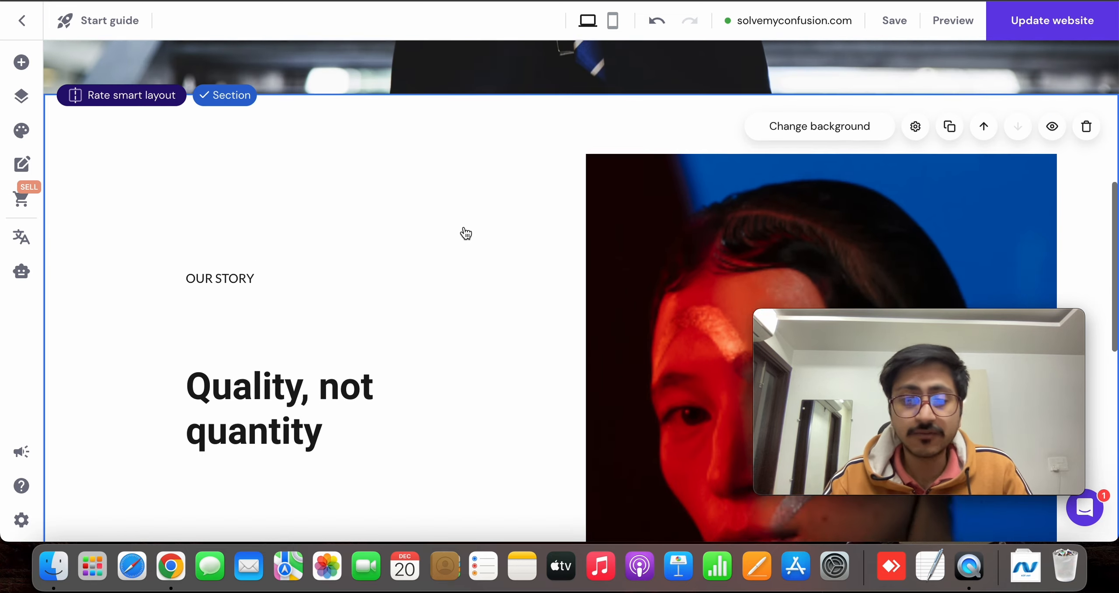
{"action": "scroll", "coordinate": [350, 310], "scroll_direction": "down", "scroll_amount": 7}
{"action": "left_click", "coordinate": [326, 160]}
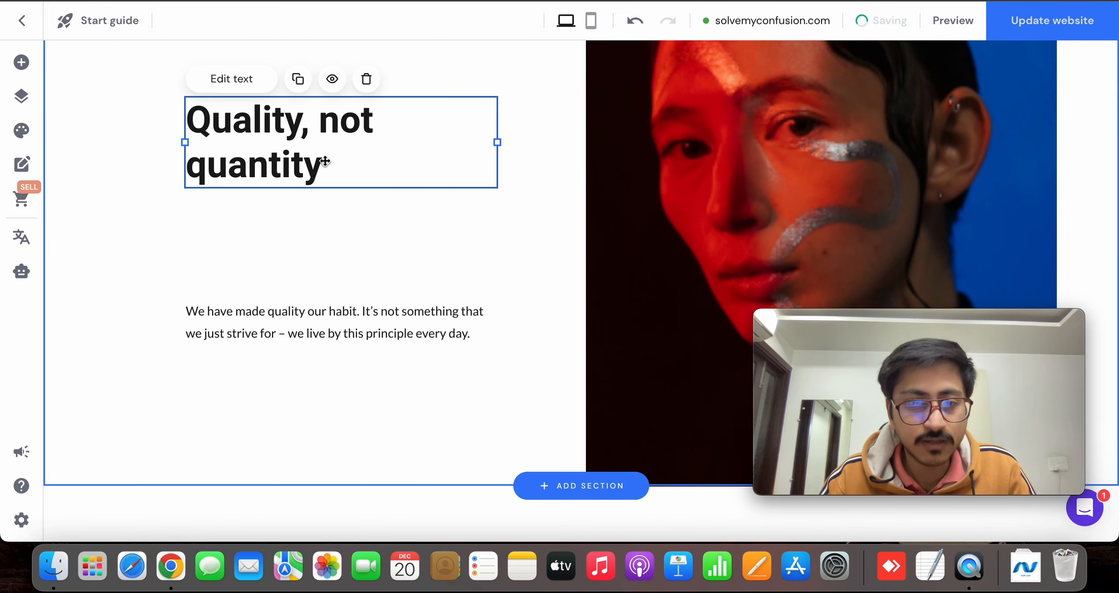
{"action": "double_click", "coordinate": [324, 160]}
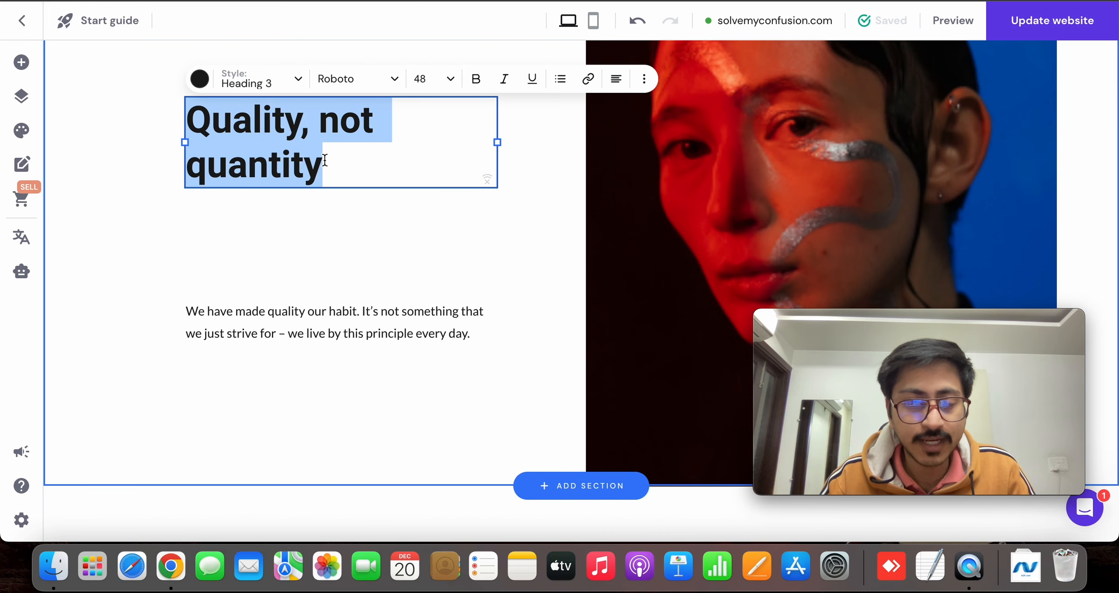
{"action": "left_click", "coordinate": [376, 214]}
{"action": "left_click", "coordinate": [365, 113]}
{"action": "double_click", "coordinate": [341, 123]}
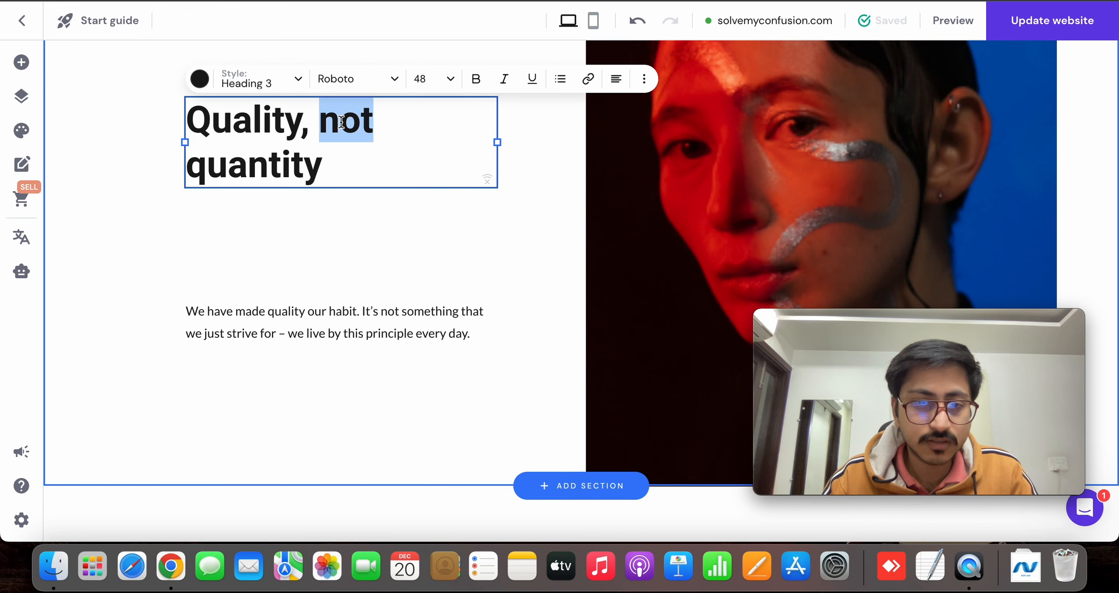
{"action": "scroll", "coordinate": [342, 125], "scroll_direction": "up", "scroll_amount": 10}
{"action": "scroll", "coordinate": [337, 188], "scroll_direction": "down", "scroll_amount": 5}
{"action": "scroll", "coordinate": [338, 192], "scroll_direction": "down", "scroll_amount": 5}
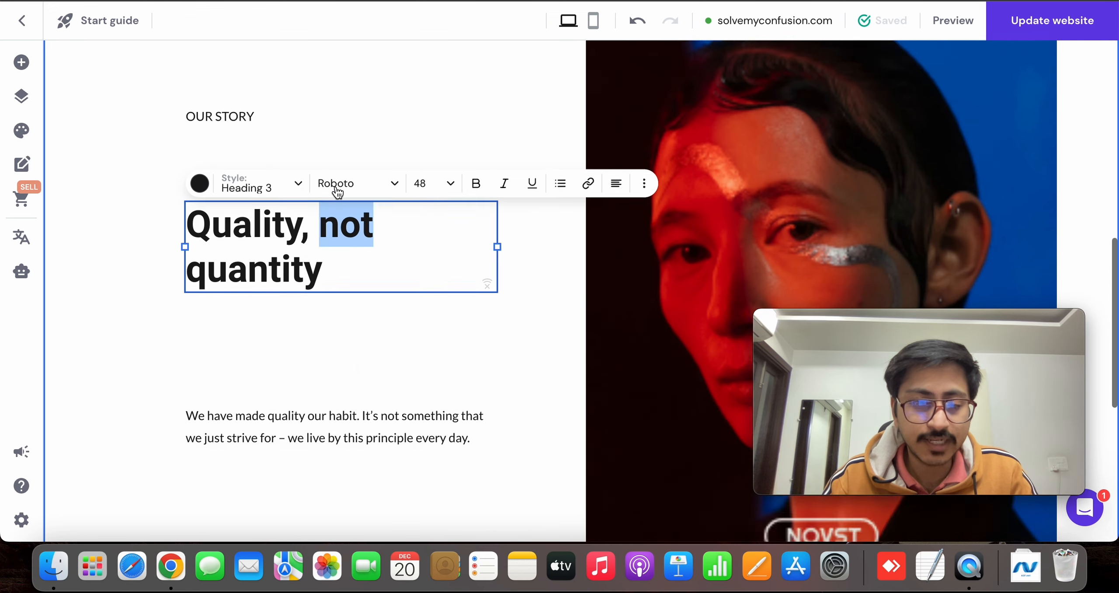
{"action": "type", "text": "Over"}
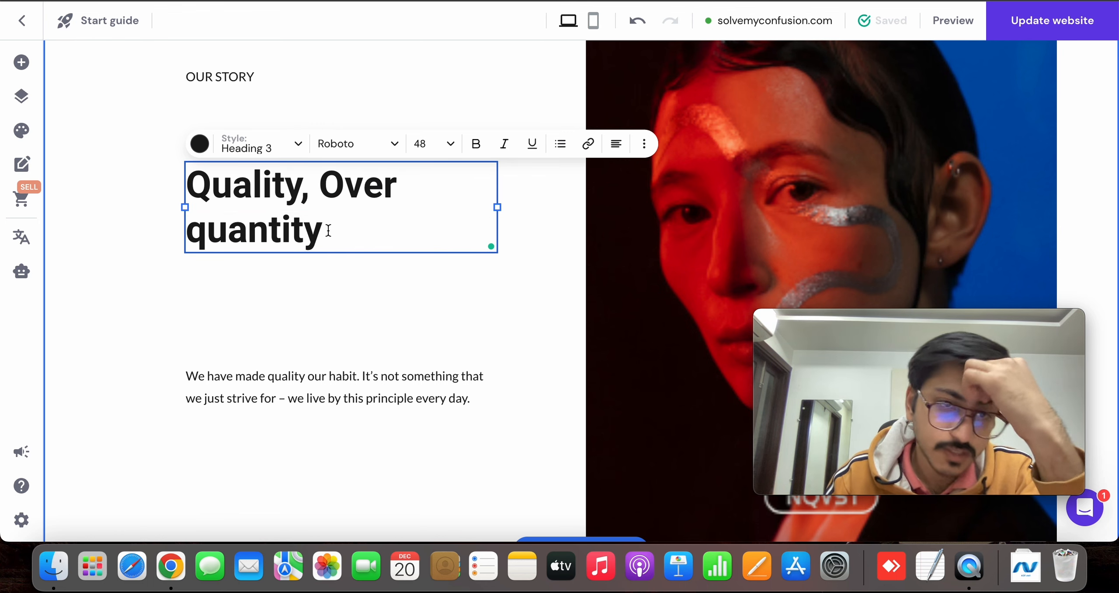
Try rewording the About heading to start with "quantity", and undo the edits
{"action": "left_click_drag", "start_coordinate": [324, 230], "coordinate": [187, 229]}
{"action": "key", "text": "BackSpace"}
{"action": "double_click", "coordinate": [214, 202]}
{"action": "type", "text": "quantity"}
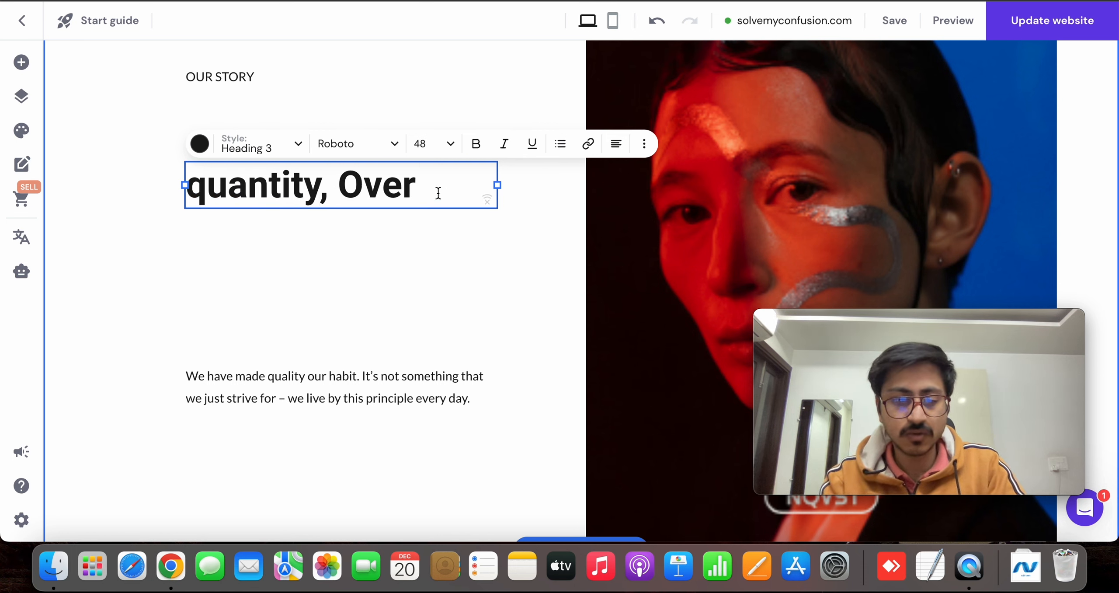
{"action": "key", "text": "super+z"}
{"action": "key", "text": "super+z"}
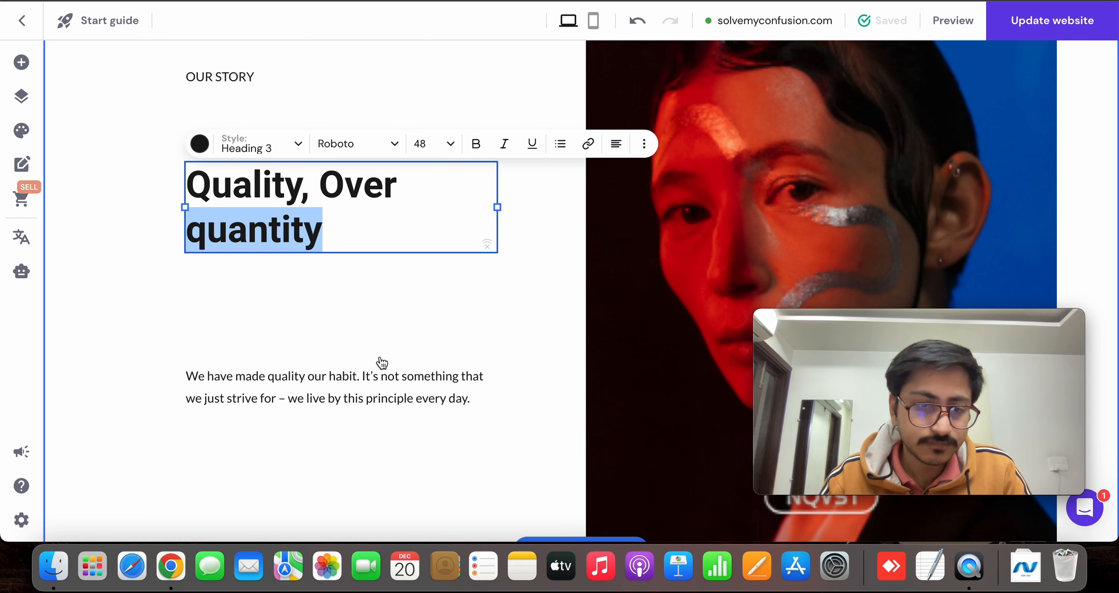
Replace the About section's paragraph with an introduction giving the owner's full name and "i always believe in quality over quantity."
{"action": "left_click", "coordinate": [352, 380]}
{"action": "left_click", "coordinate": [356, 379]}
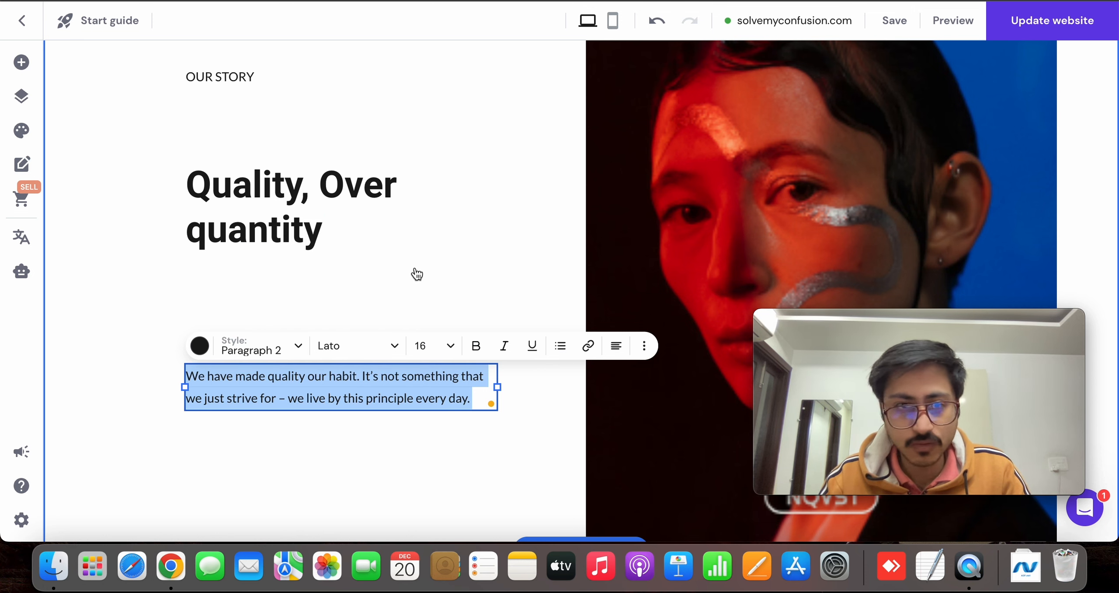
{"action": "scroll", "coordinate": [416, 274], "scroll_direction": "up", "scroll_amount": 2}
{"action": "scroll", "coordinate": [415, 275], "scroll_direction": "down", "scroll_amount": 4}
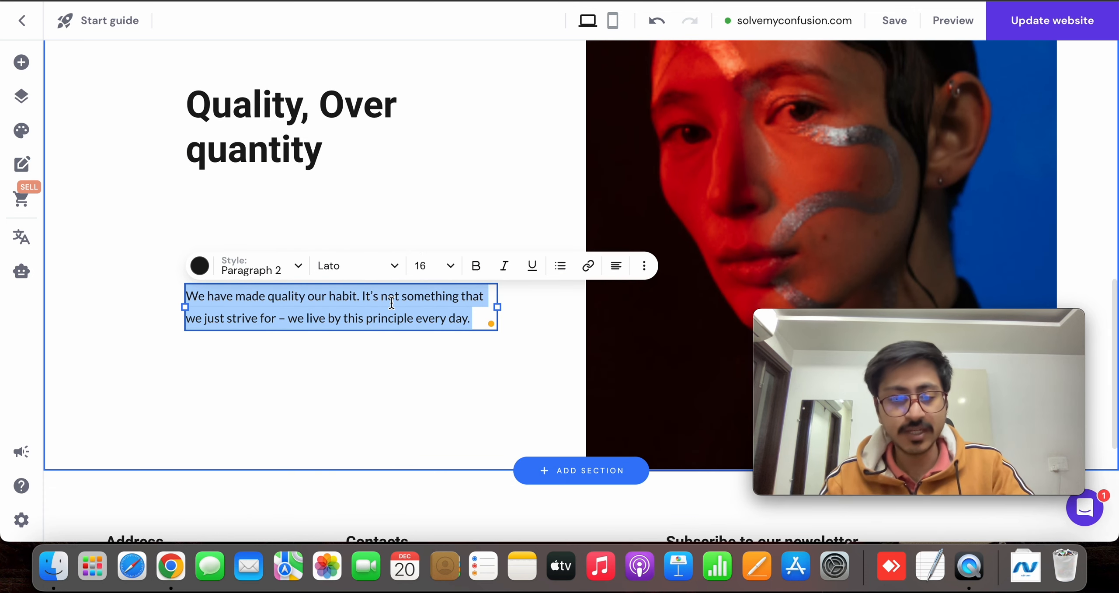
{"action": "type", "text": "a"}
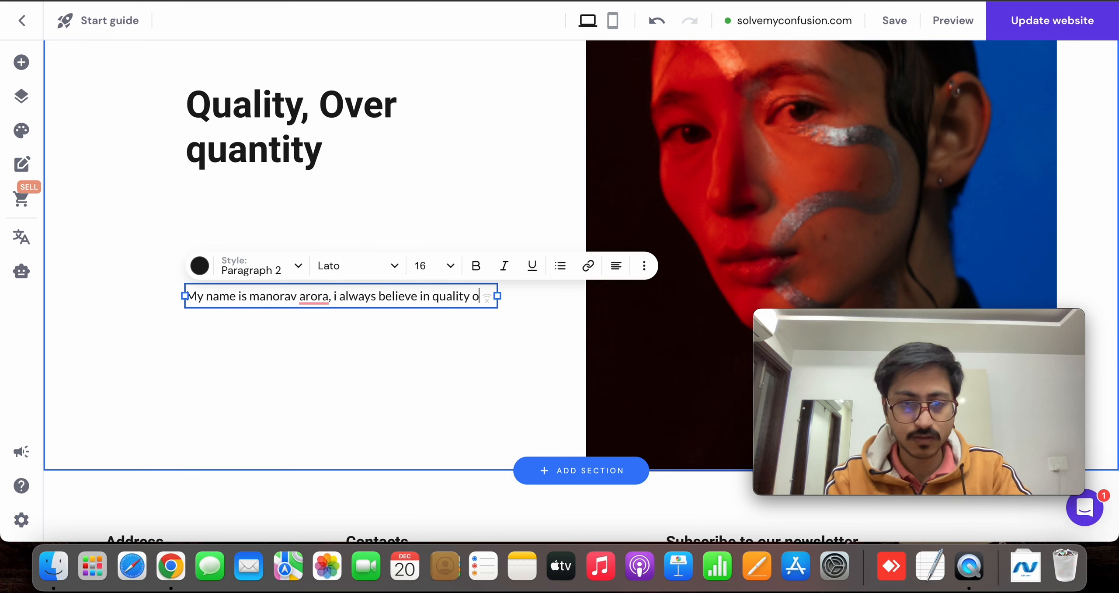
{"action": "type", "text": "er quantity."}
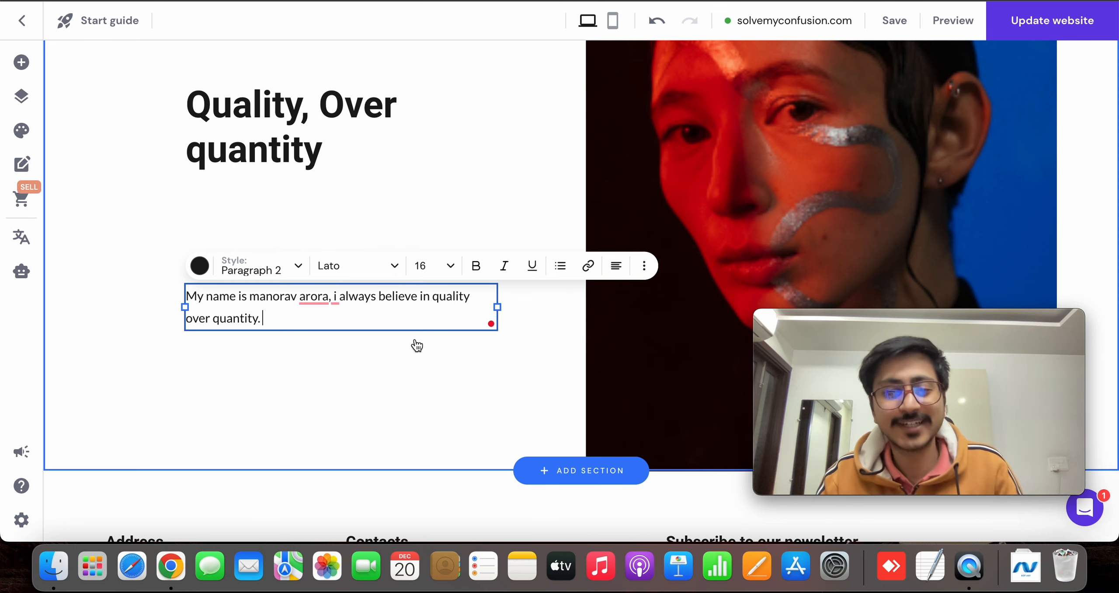
{"action": "left_click", "coordinate": [587, 441]}
Look over the "Professional" banner and the edited About section on the page
{"action": "scroll", "coordinate": [496, 390], "scroll_direction": "down", "scroll_amount": 4}
{"action": "scroll", "coordinate": [523, 278], "scroll_direction": "up", "scroll_amount": 14}
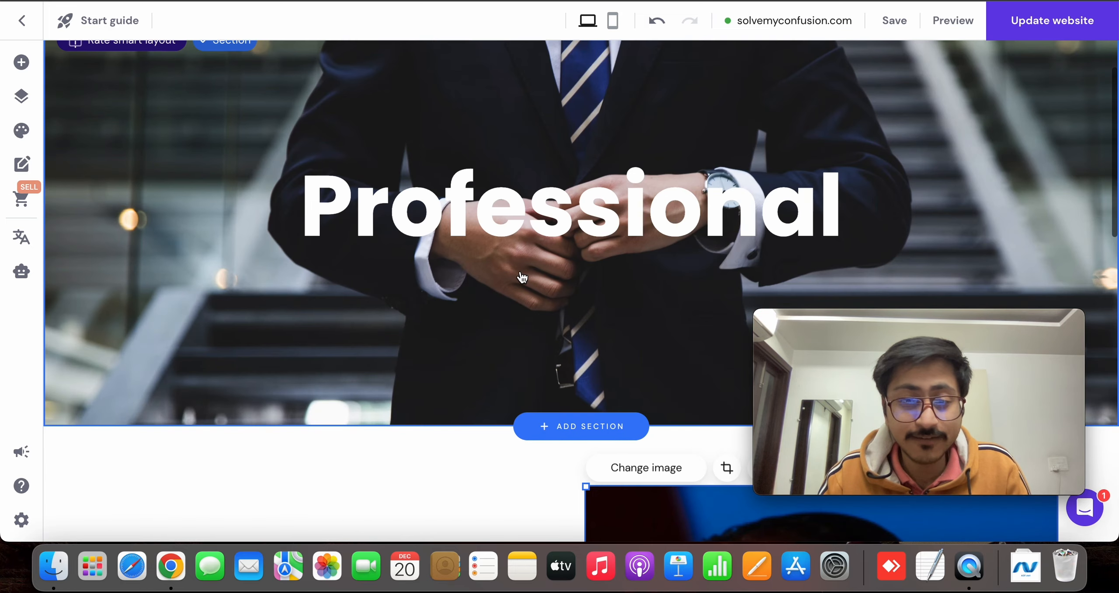
{"action": "scroll", "coordinate": [522, 277], "scroll_direction": "down", "scroll_amount": 5}
{"action": "scroll", "coordinate": [520, 278], "scroll_direction": "up", "scroll_amount": 6}
{"action": "scroll", "coordinate": [436, 273], "scroll_direction": "down", "scroll_amount": 1}
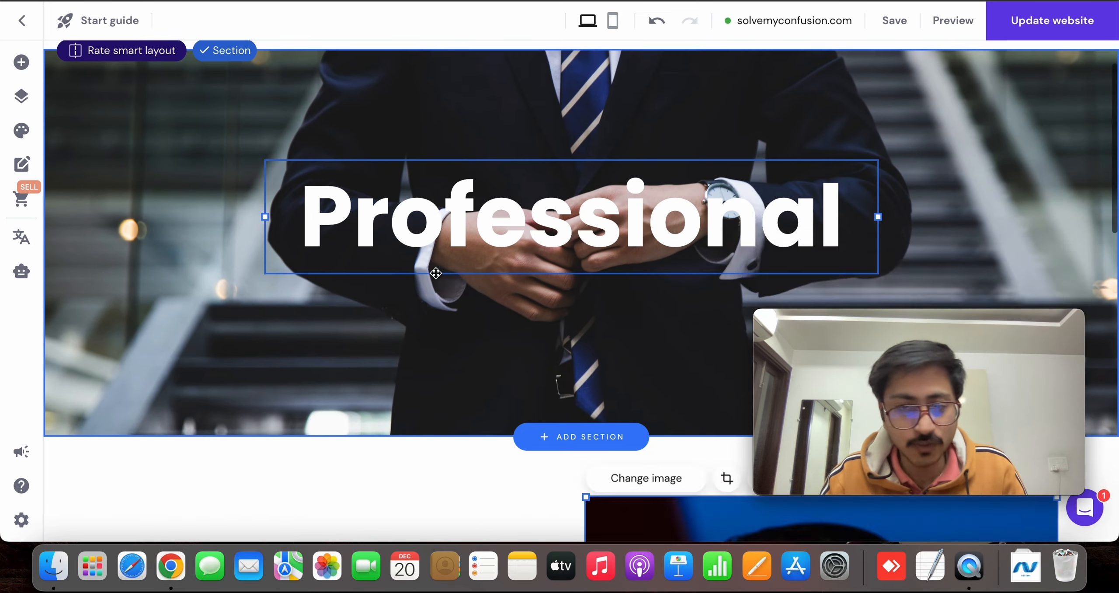
{"action": "scroll", "coordinate": [436, 273], "scroll_direction": "down", "scroll_amount": 10}
{"action": "scroll", "coordinate": [509, 131], "scroll_direction": "up", "scroll_amount": 4}
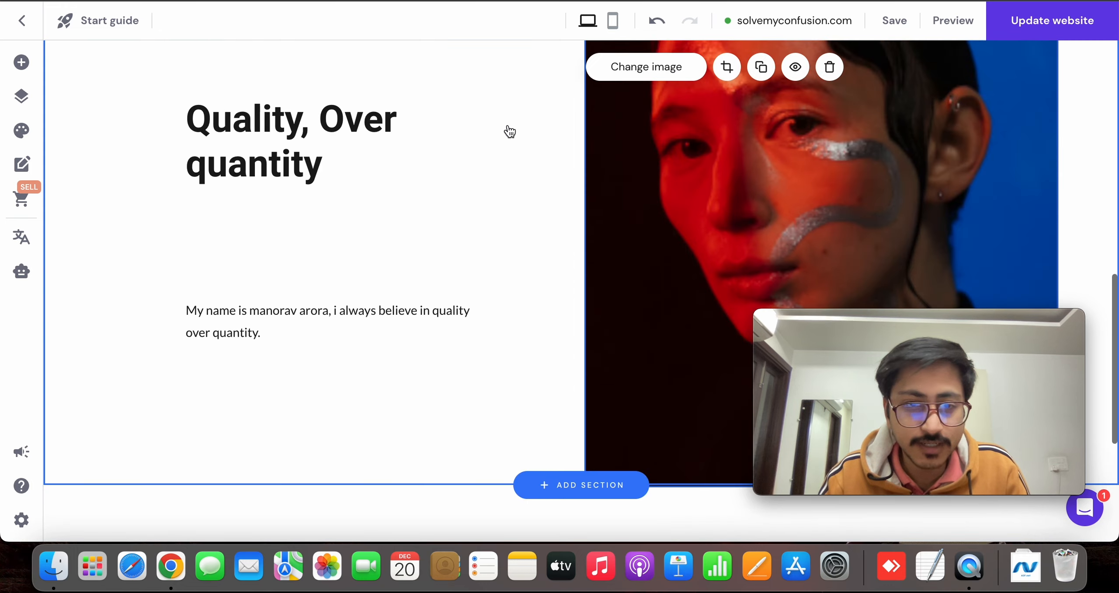
Add a Gallery section with the three-column layout of staggered image heights between the About section and the footer
{"action": "scroll", "coordinate": [511, 140], "scroll_direction": "down", "scroll_amount": 3}
{"action": "left_click", "coordinate": [590, 379]}
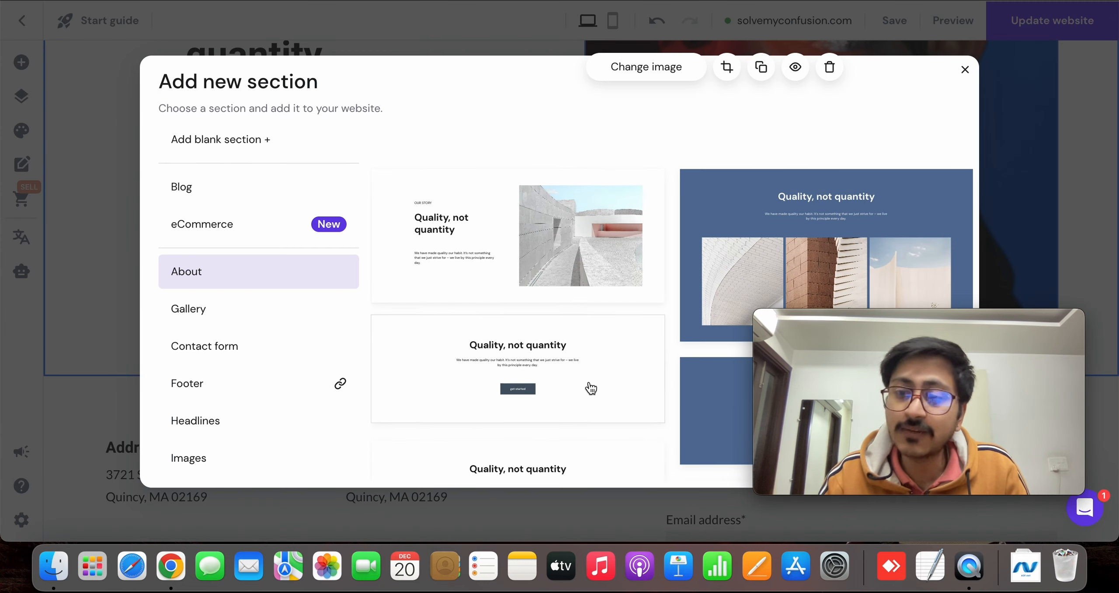
{"action": "scroll", "coordinate": [258, 332], "scroll_direction": "down", "scroll_amount": 4}
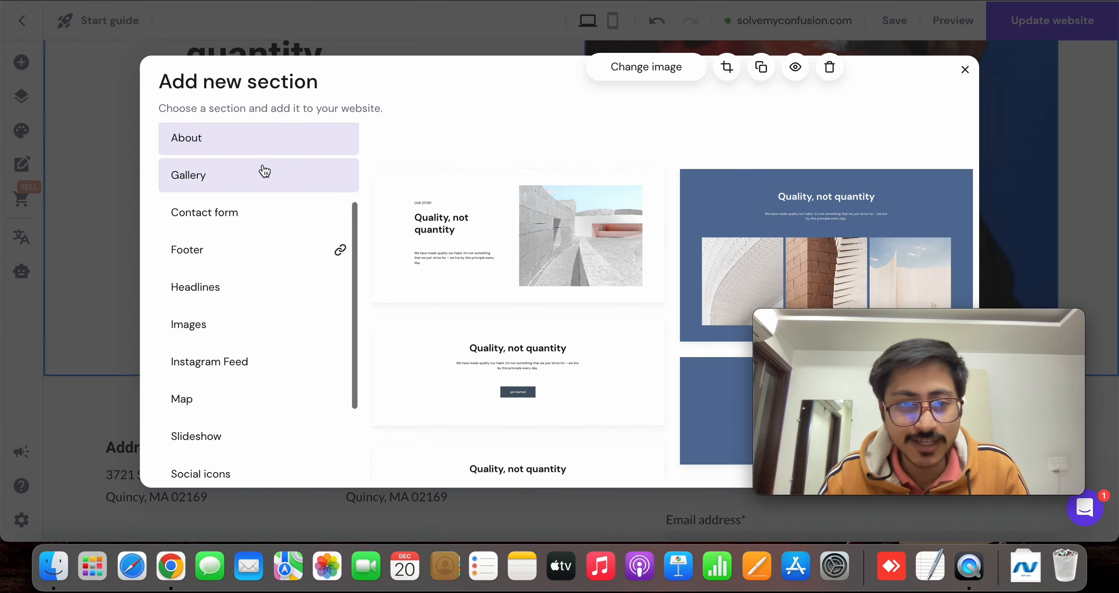
{"action": "left_click", "coordinate": [256, 181]}
{"action": "scroll", "coordinate": [553, 227], "scroll_direction": "down", "scroll_amount": 5}
{"action": "scroll", "coordinate": [553, 227], "scroll_direction": "down", "scroll_amount": 3}
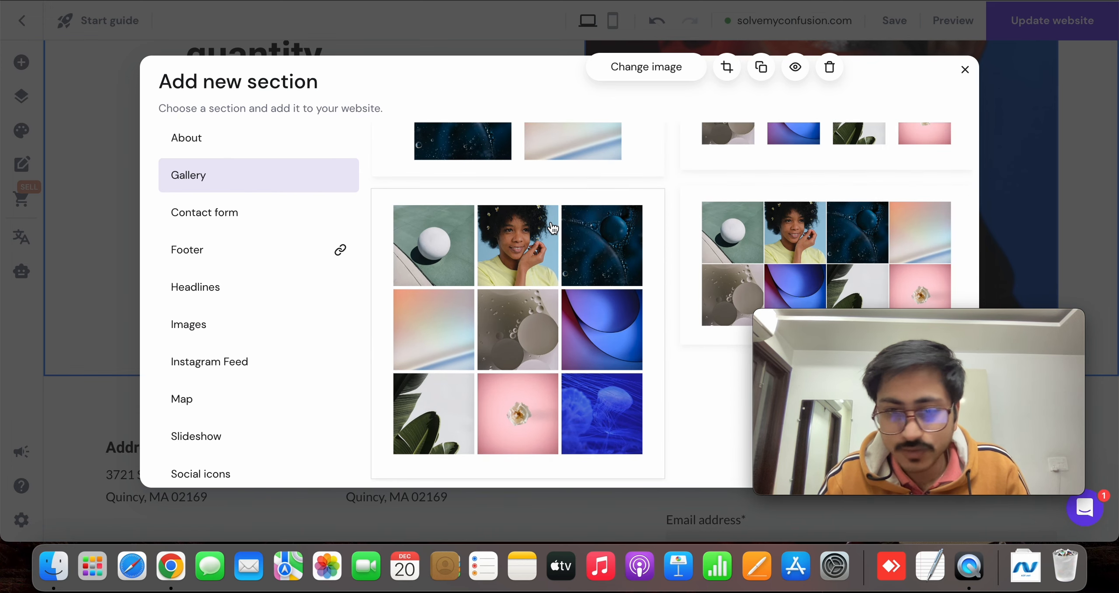
{"action": "scroll", "coordinate": [537, 286], "scroll_direction": "down", "scroll_amount": 4}
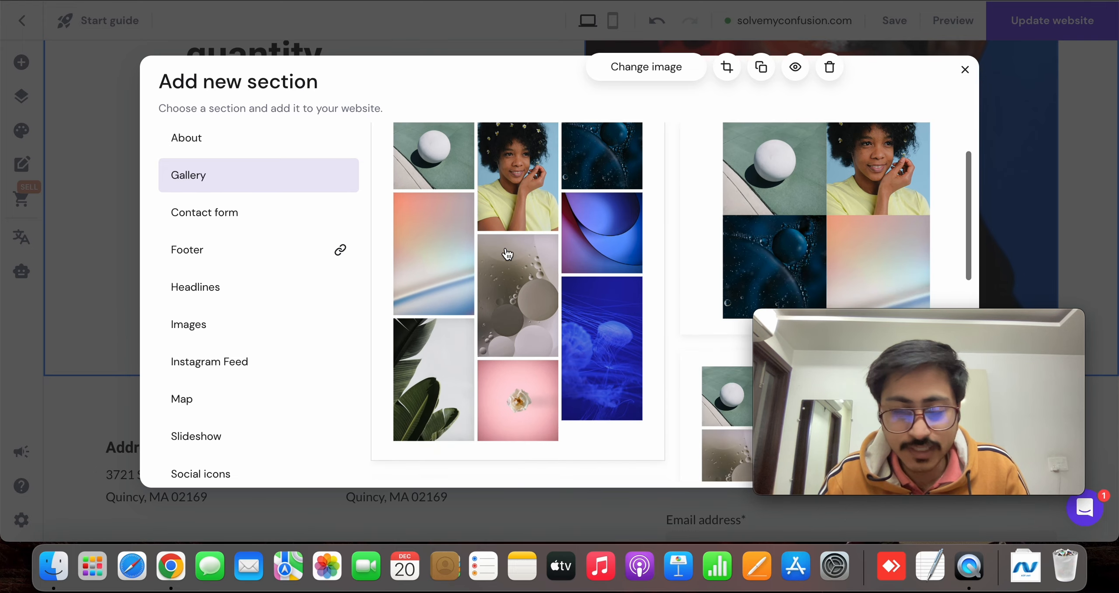
{"action": "left_click", "coordinate": [507, 253]}
{"action": "scroll", "coordinate": [594, 284], "scroll_direction": "down", "scroll_amount": 8}
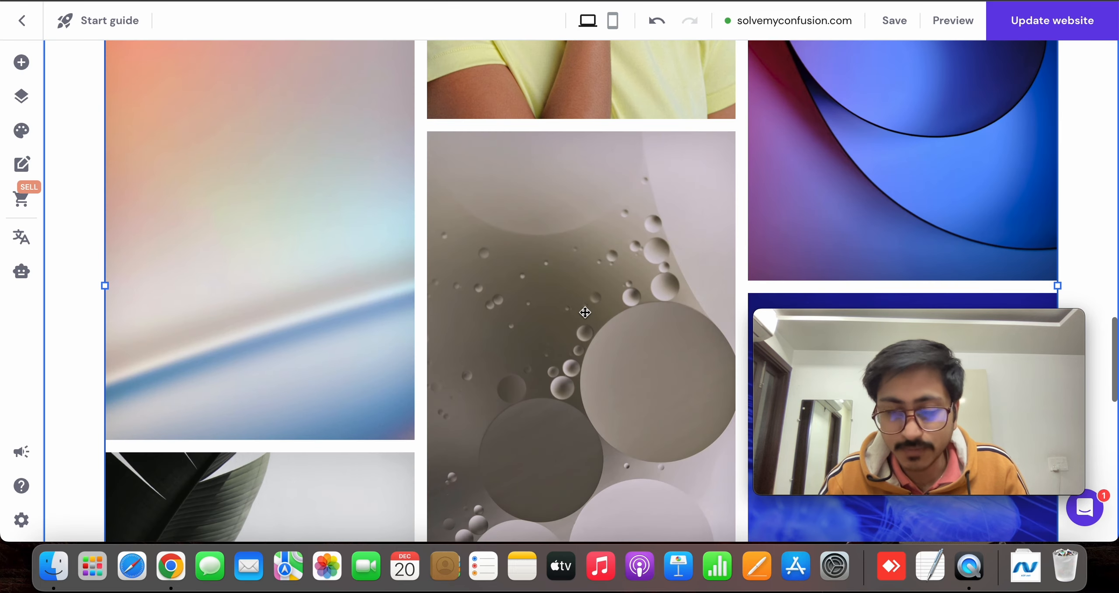
Examine the new gallery's image management and its option for adding images, and leave without making changes
{"action": "scroll", "coordinate": [248, 130], "scroll_direction": "up", "scroll_amount": 6}
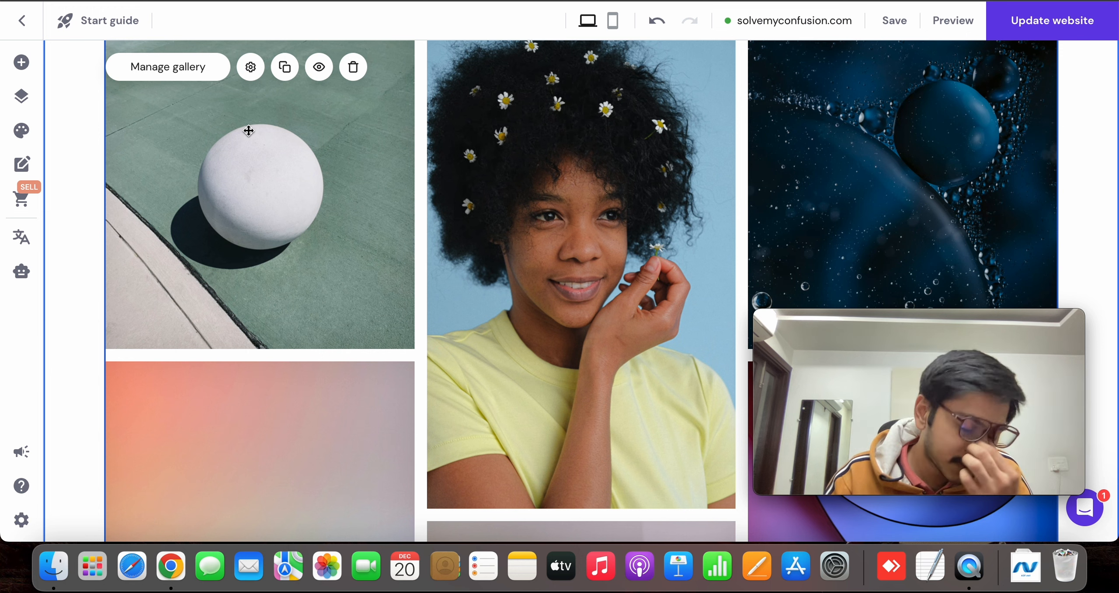
{"action": "left_click", "coordinate": [193, 69]}
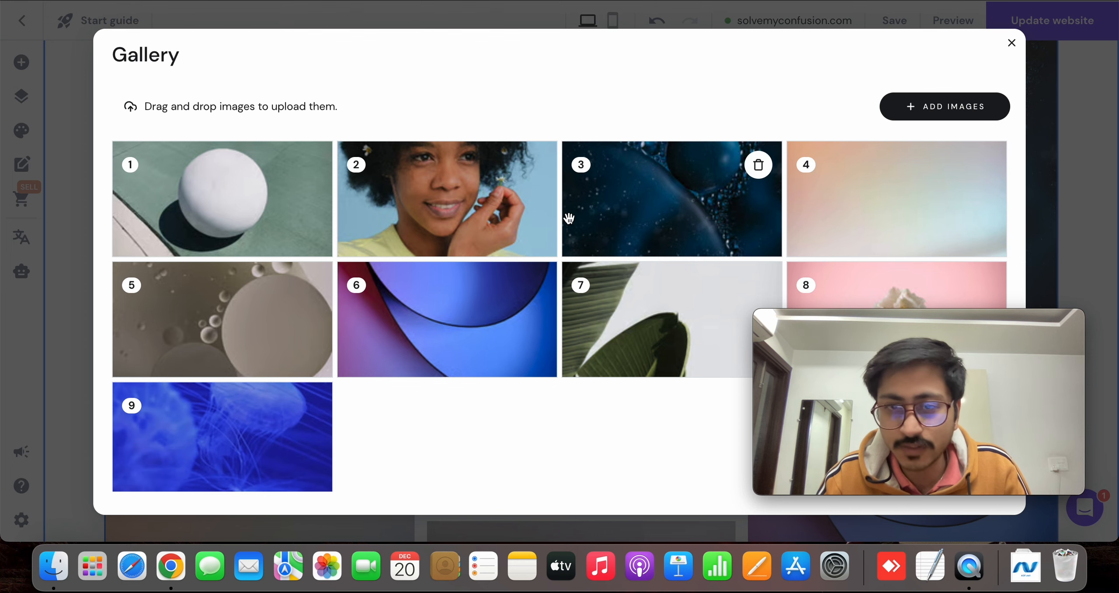
{"action": "scroll", "coordinate": [569, 217], "scroll_direction": "down", "scroll_amount": 1}
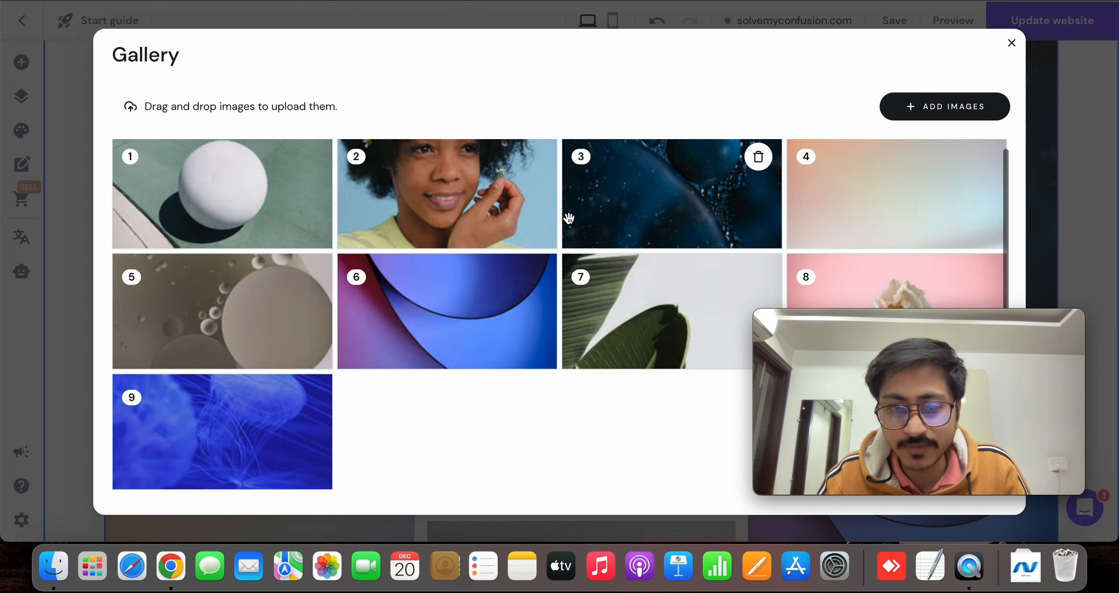
{"action": "left_click", "coordinate": [915, 113]}
{"action": "scroll", "coordinate": [362, 249], "scroll_direction": "down", "scroll_amount": 5}
{"action": "scroll", "coordinate": [362, 250], "scroll_direction": "up", "scroll_amount": 5}
{"action": "left_click", "coordinate": [1011, 42]}
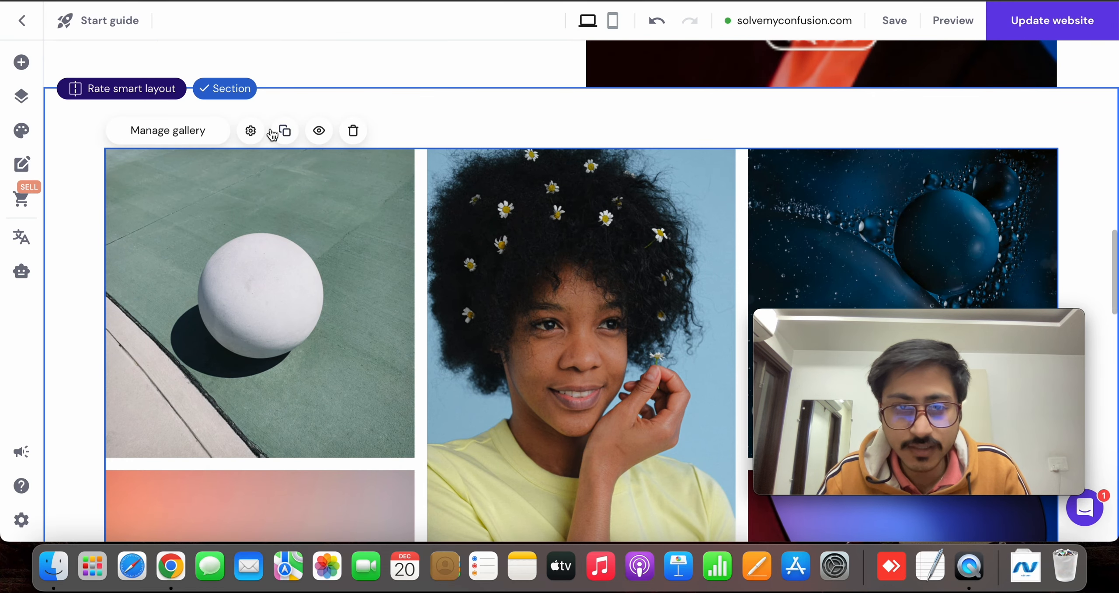
Hide the gallery on desktop only, check how it looks on the page, and restore its desktop visibility
{"action": "left_click", "coordinate": [319, 131]}
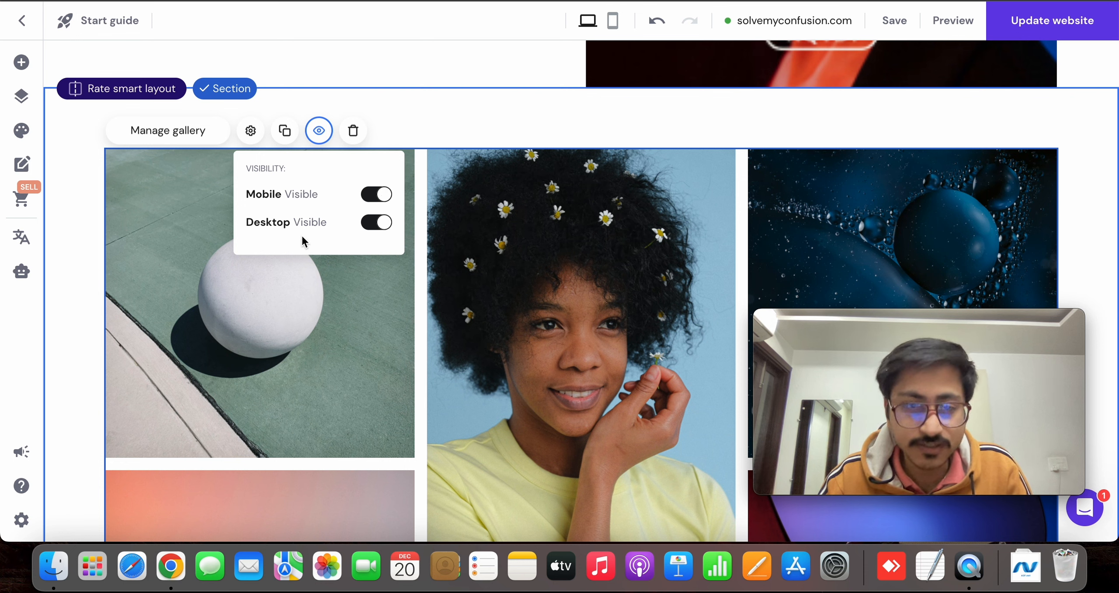
{"action": "left_click", "coordinate": [376, 224]}
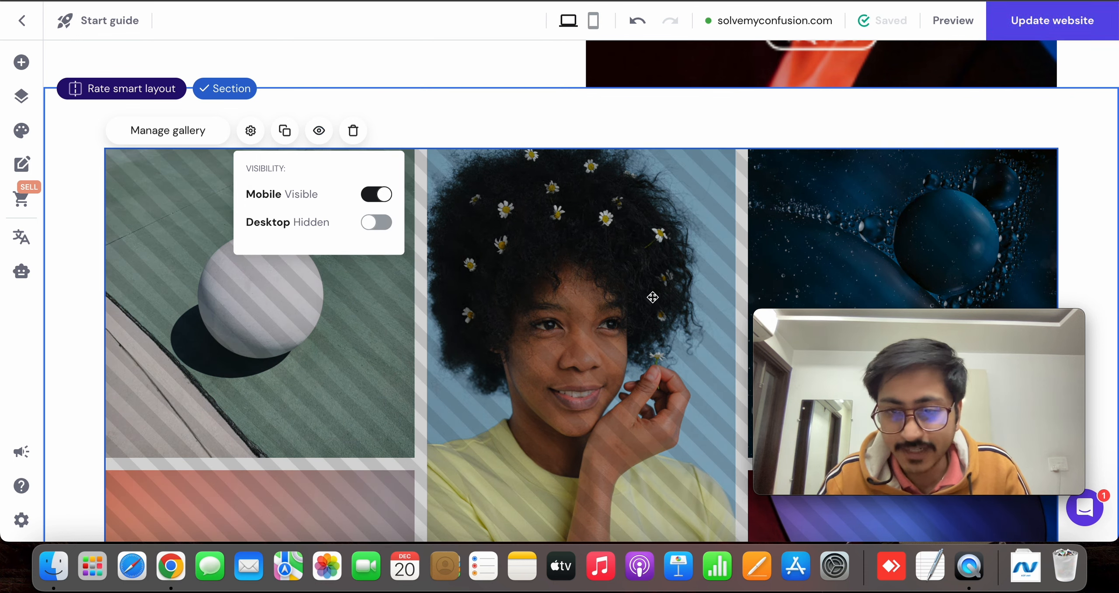
{"action": "scroll", "coordinate": [653, 298], "scroll_direction": "down", "scroll_amount": 2}
{"action": "scroll", "coordinate": [652, 298], "scroll_direction": "down", "scroll_amount": 3}
{"action": "scroll", "coordinate": [652, 294], "scroll_direction": "up", "scroll_amount": 10}
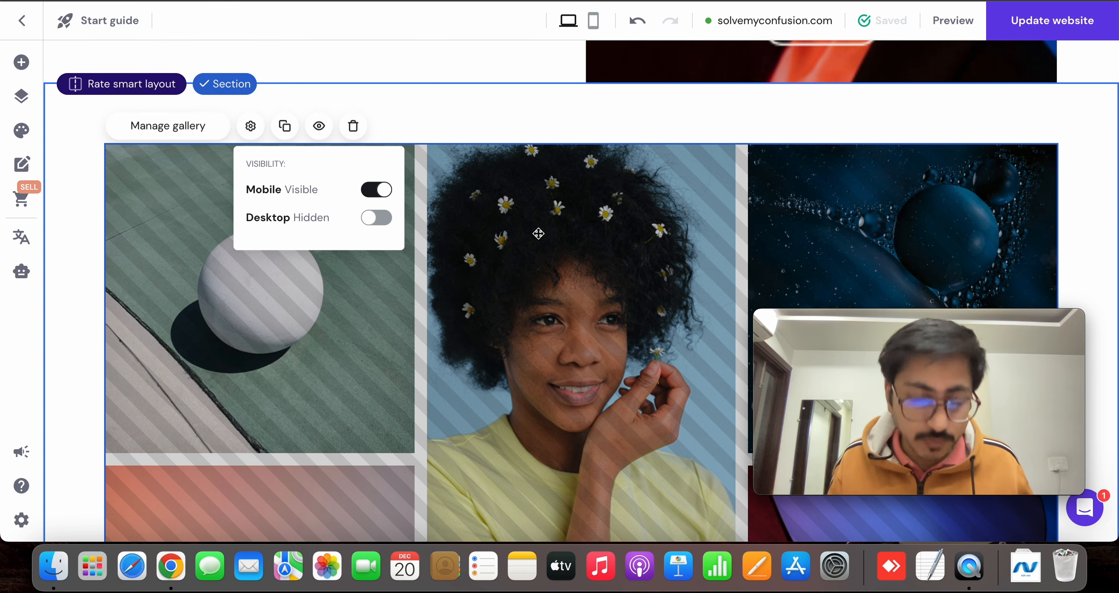
{"action": "scroll", "coordinate": [538, 233], "scroll_direction": "down", "scroll_amount": 15}
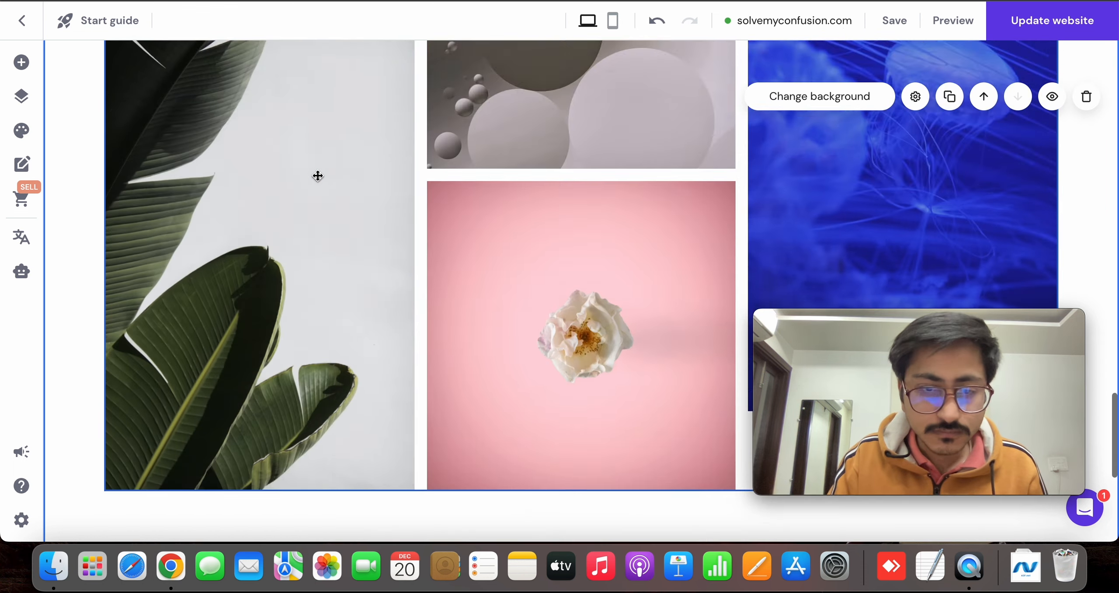
{"action": "scroll", "coordinate": [582, 329], "scroll_direction": "up", "scroll_amount": 10}
{"action": "scroll", "coordinate": [578, 297], "scroll_direction": "up", "scroll_amount": 5}
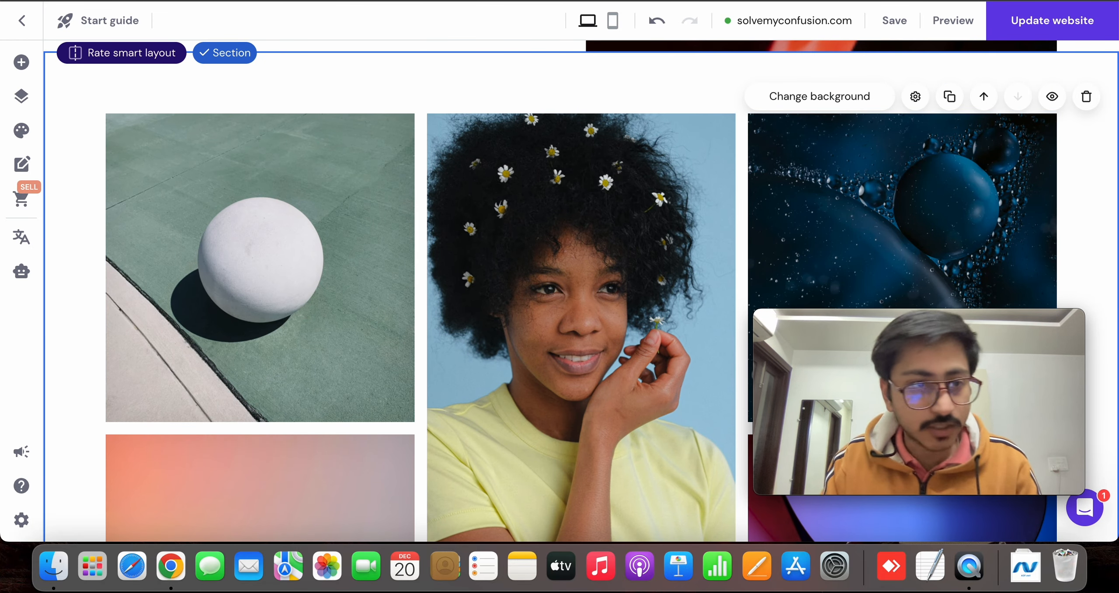
Add a text element above the gallery images and make it read "Mood of" followed by the person's full name
{"action": "left_click", "coordinate": [20, 64]}
{"action": "left_click_drag", "start_coordinate": [105, 167], "coordinate": [586, 94]}
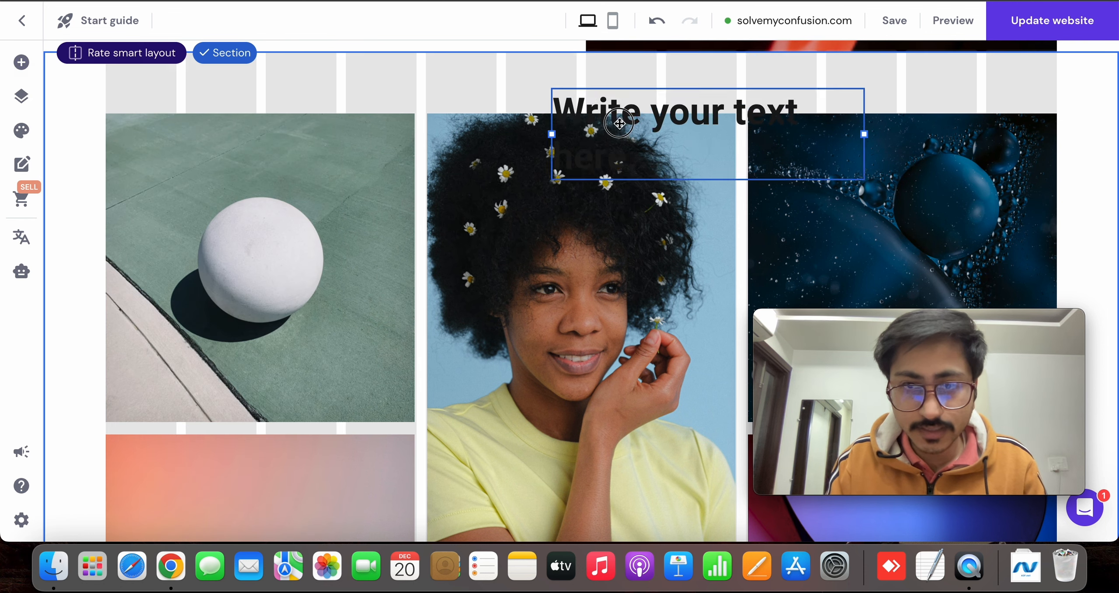
{"action": "left_click", "coordinate": [564, 107]}
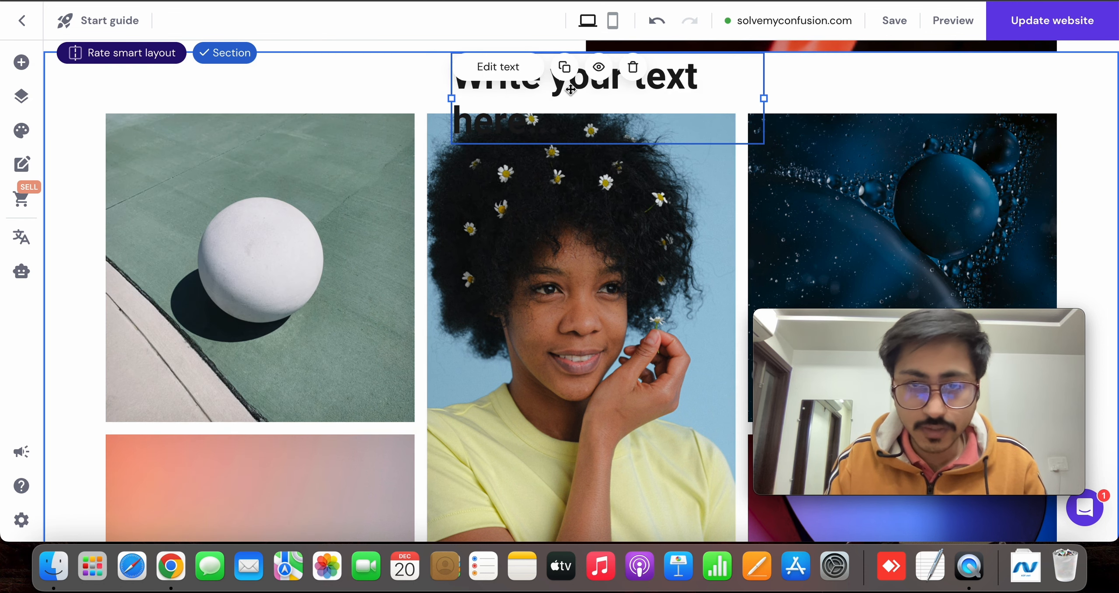
{"action": "left_click", "coordinate": [570, 87]}
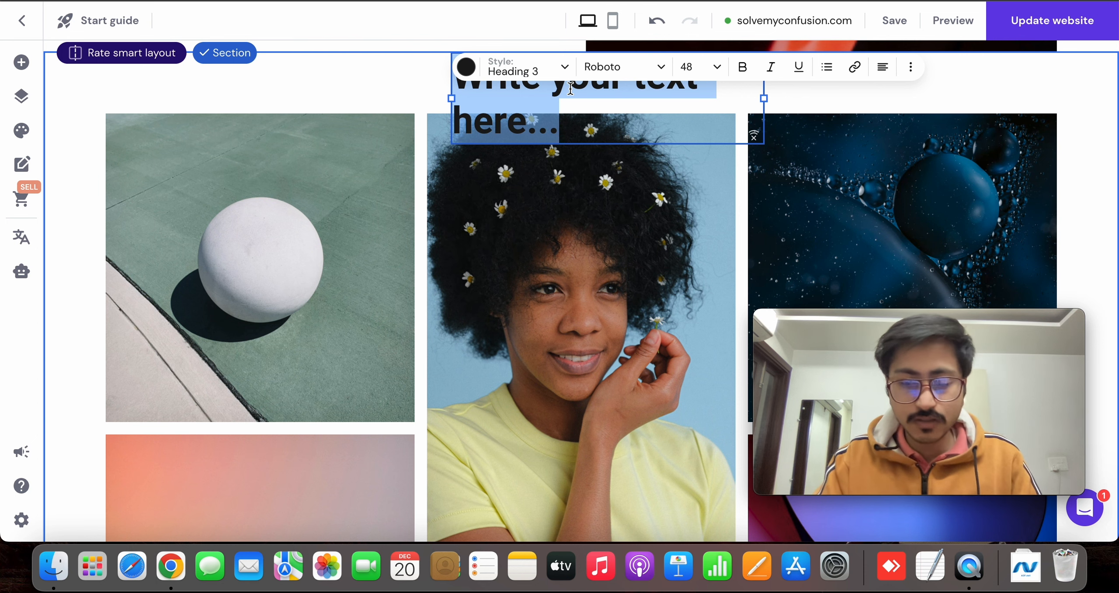
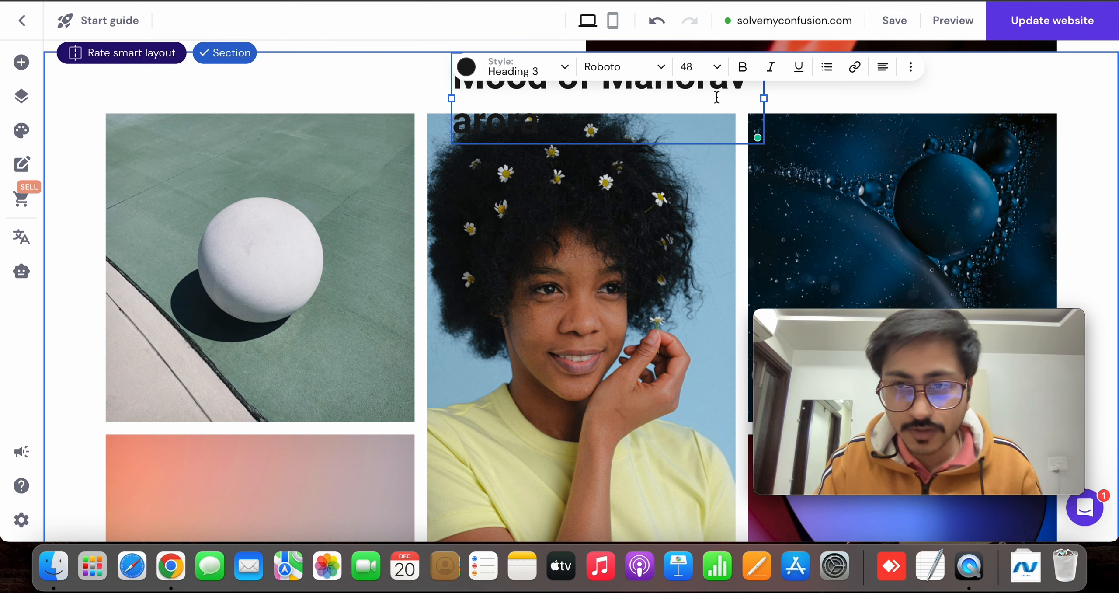
Widen the new heading's text box so the text fits on one line, and place it above the gallery
{"action": "left_click", "coordinate": [769, 100]}
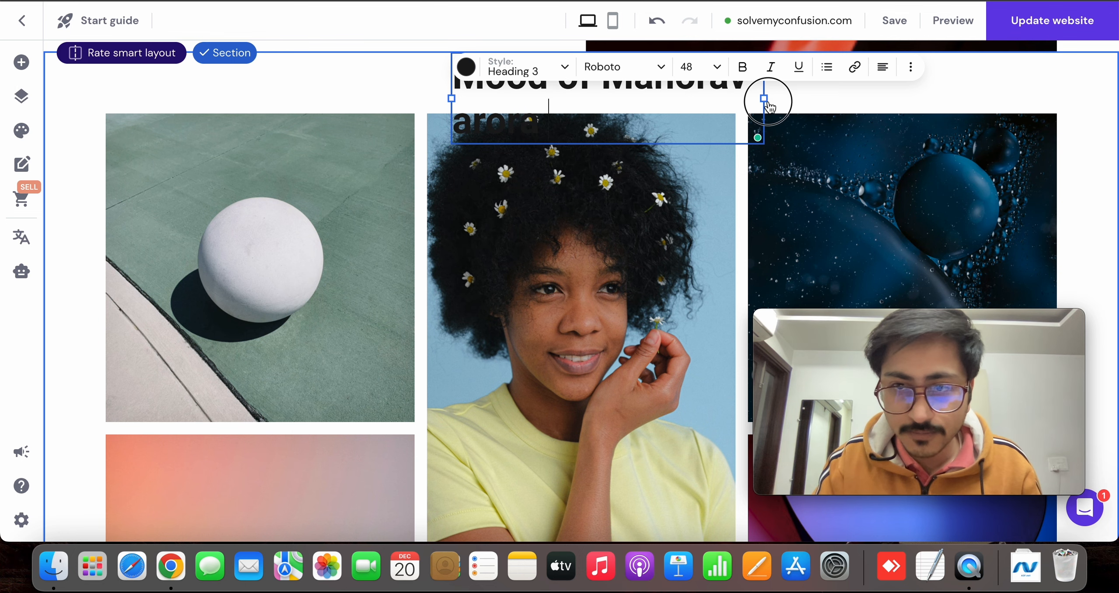
{"action": "left_click", "coordinate": [658, 72]}
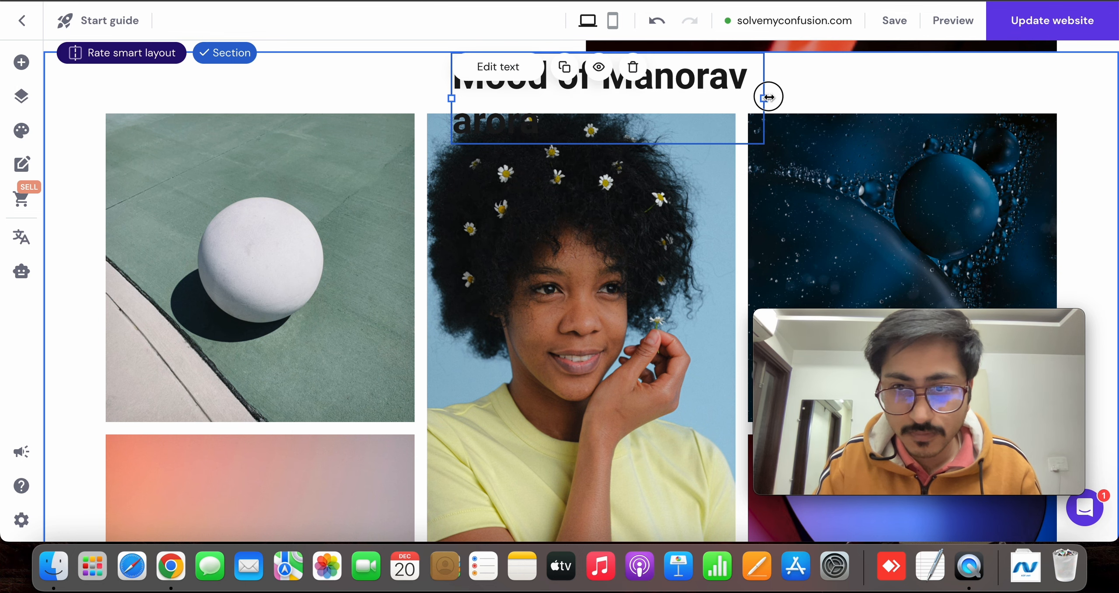
{"action": "left_click_drag", "start_coordinate": [768, 97], "coordinate": [914, 75]}
{"action": "scroll", "coordinate": [689, 164], "scroll_direction": "up", "scroll_amount": 2}
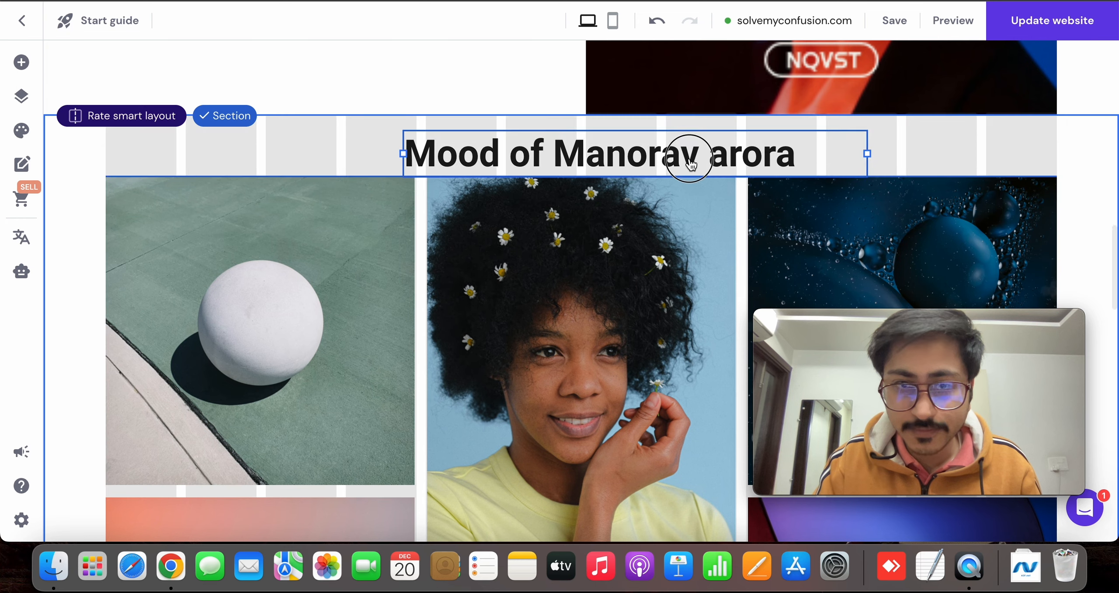
Move the gallery slightly down and reposition the heading in the space above the images
{"action": "left_click", "coordinate": [651, 210]}
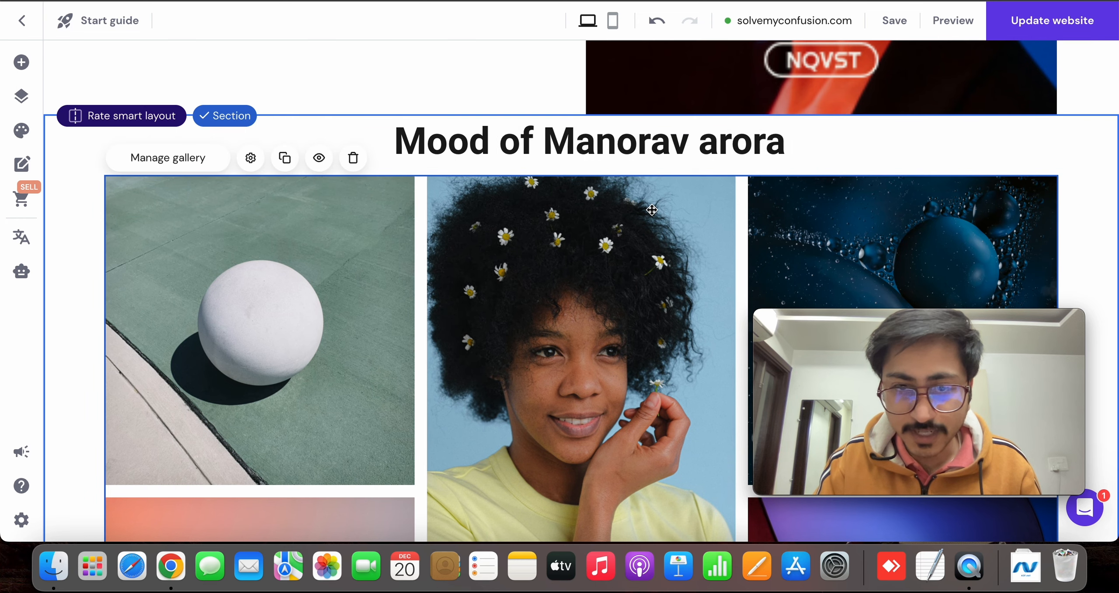
{"action": "left_click_drag", "start_coordinate": [651, 210], "coordinate": [646, 233]}
{"action": "left_click", "coordinate": [680, 162]}
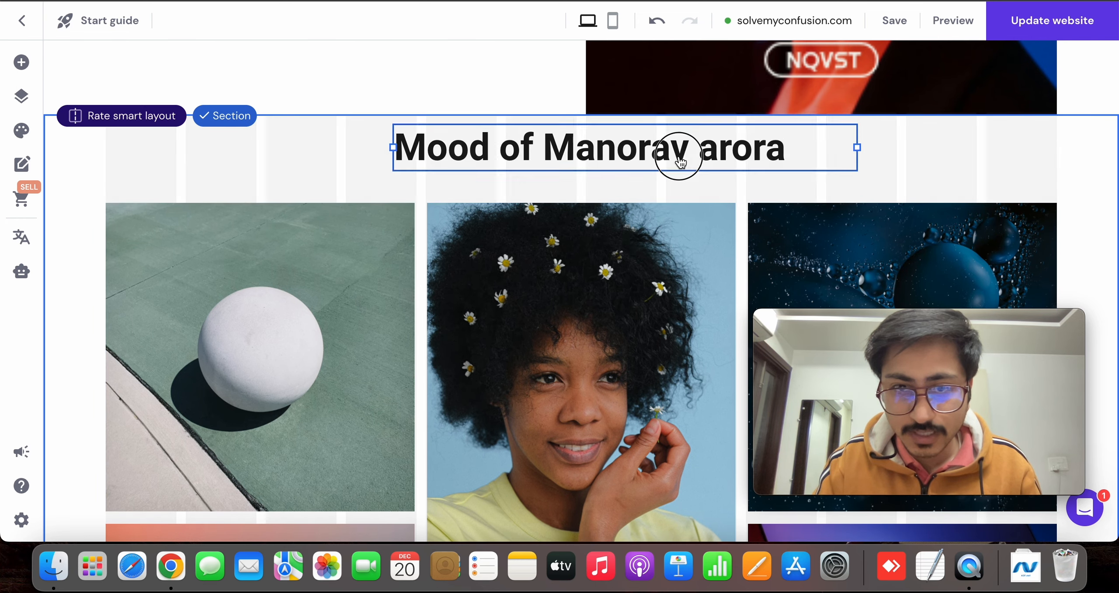
{"action": "left_click_drag", "start_coordinate": [681, 163], "coordinate": [687, 155]}
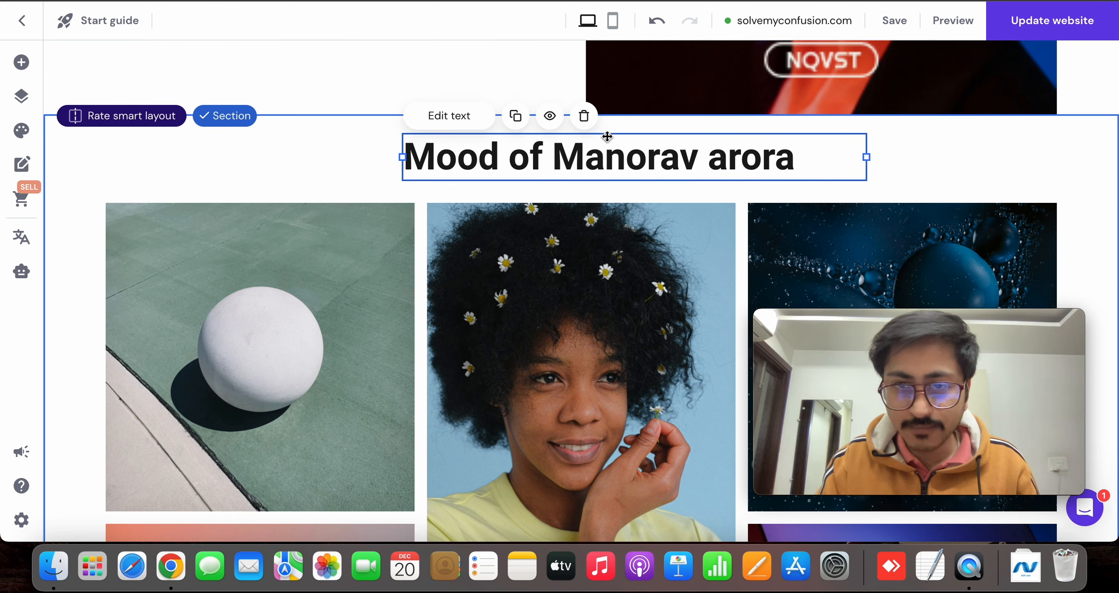
Adjust the gallery heading's text alignment and shift the heading so it sits centred above the three image columns
{"action": "double_click", "coordinate": [570, 154]}
{"action": "left_click", "coordinate": [779, 117]}
{"action": "left_click", "coordinate": [834, 116]}
{"action": "left_click", "coordinate": [816, 145]}
{"action": "left_click", "coordinate": [889, 216]}
{"action": "left_click_drag", "start_coordinate": [713, 172], "coordinate": [686, 176]}
{"action": "left_click", "coordinate": [947, 185]}
Look over the gallery images down to the end of the section and the About section above them
{"action": "scroll", "coordinate": [947, 186], "scroll_direction": "down", "scroll_amount": 2}
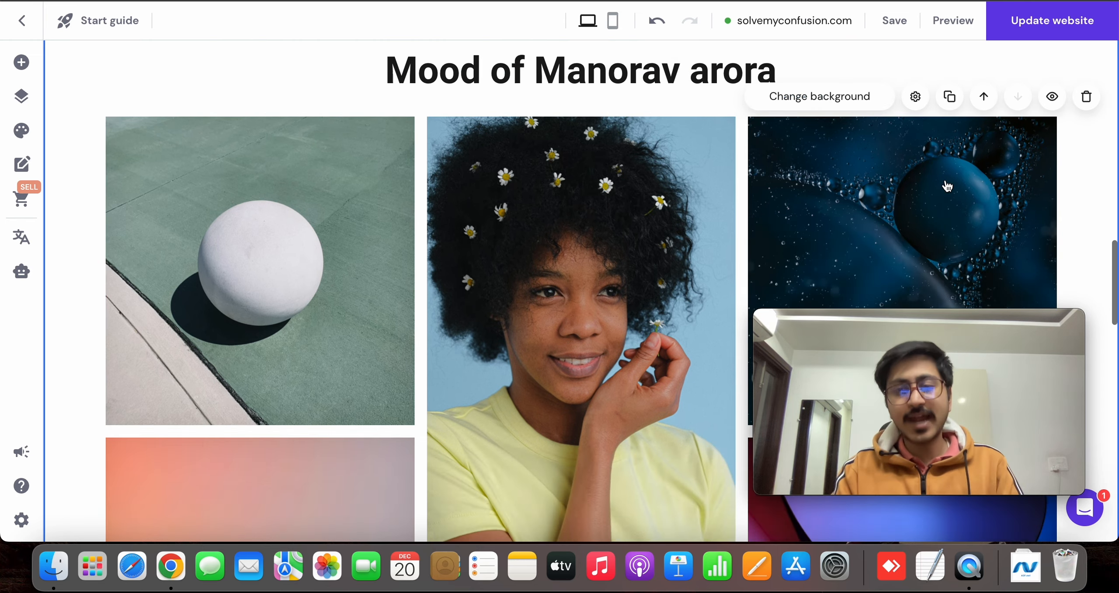
{"action": "scroll", "coordinate": [947, 186], "scroll_direction": "down", "scroll_amount": 1}
{"action": "scroll", "coordinate": [611, 253], "scroll_direction": "down", "scroll_amount": 6}
{"action": "left_click_drag", "start_coordinate": [842, 412], "coordinate": [877, 531]}
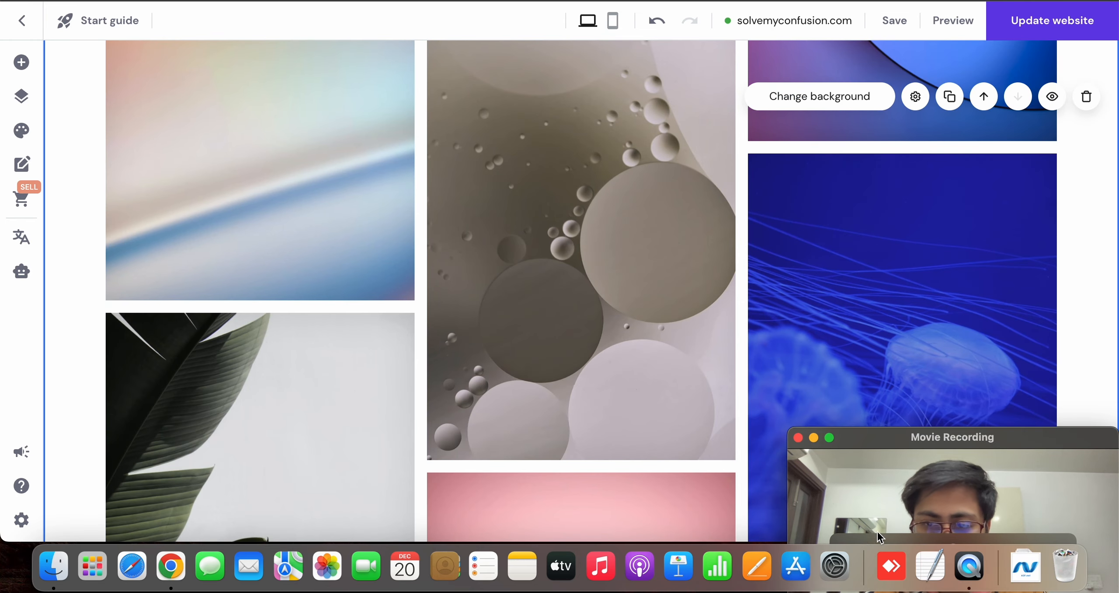
{"action": "left_click_drag", "start_coordinate": [871, 473], "coordinate": [847, 395]}
{"action": "scroll", "coordinate": [736, 380], "scroll_direction": "down", "scroll_amount": 3}
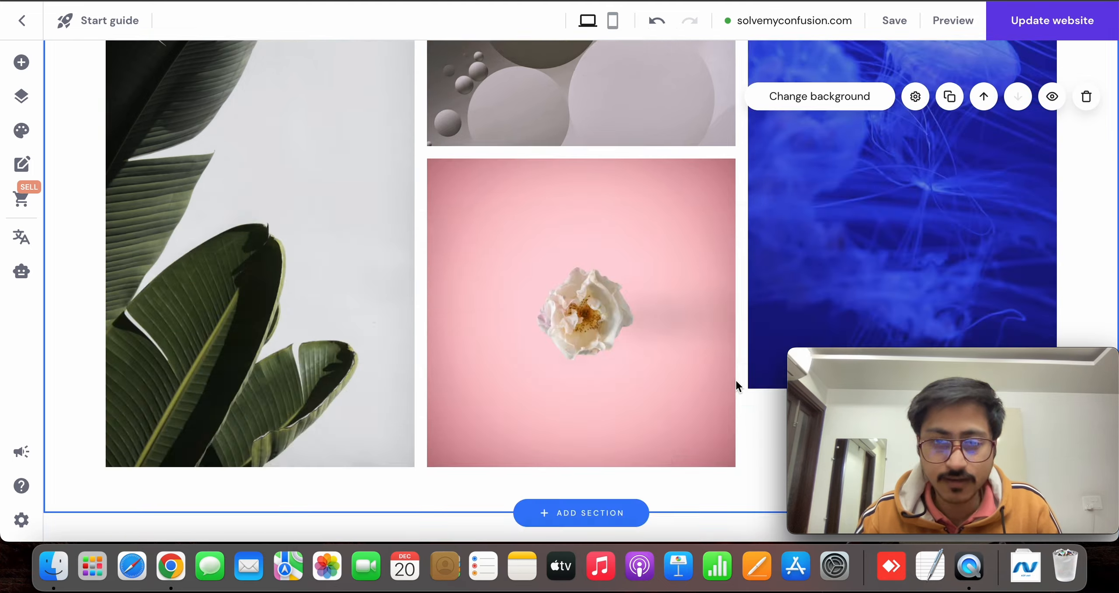
{"action": "scroll", "coordinate": [736, 379], "scroll_direction": "down", "scroll_amount": 3}
{"action": "scroll", "coordinate": [735, 378], "scroll_direction": "up", "scroll_amount": 15}
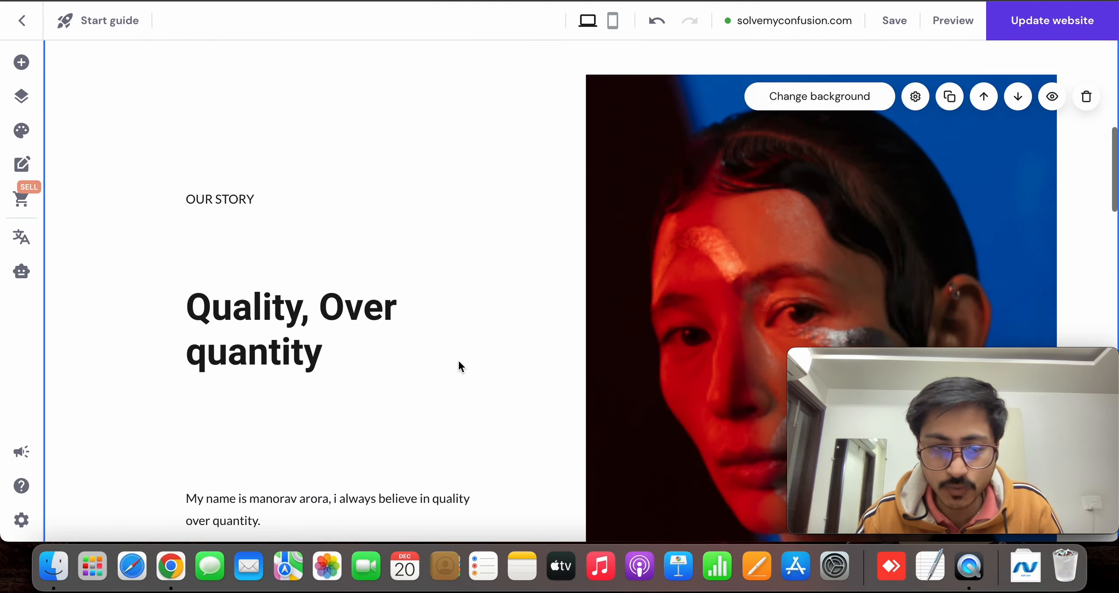
{"action": "scroll", "coordinate": [459, 362], "scroll_direction": "down", "scroll_amount": 5}
{"action": "scroll", "coordinate": [576, 327], "scroll_direction": "down", "scroll_amount": 3}
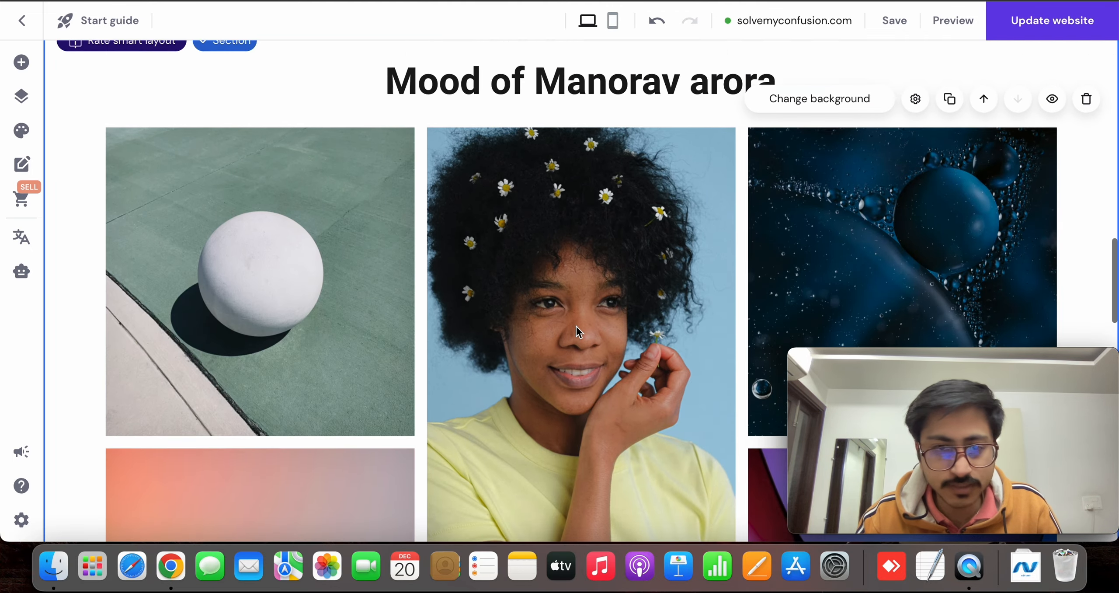
Add a Contact form section between the gallery and the footer, using the image-free "Get in touch" layout with centred heading and submit button
{"action": "scroll", "coordinate": [576, 325], "scroll_direction": "down", "scroll_amount": 8}
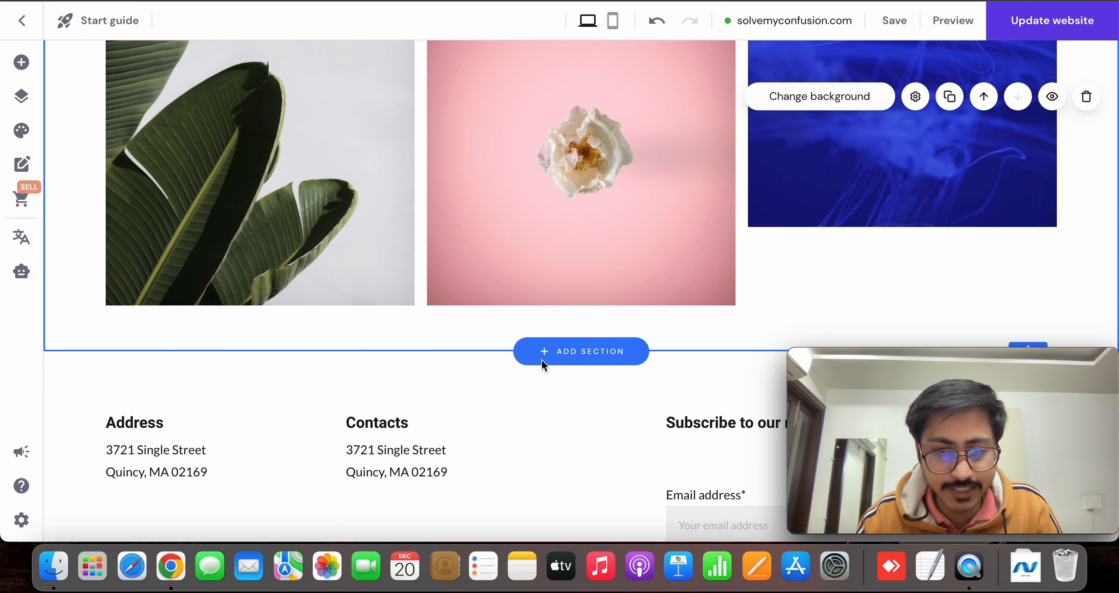
{"action": "left_click", "coordinate": [565, 363]}
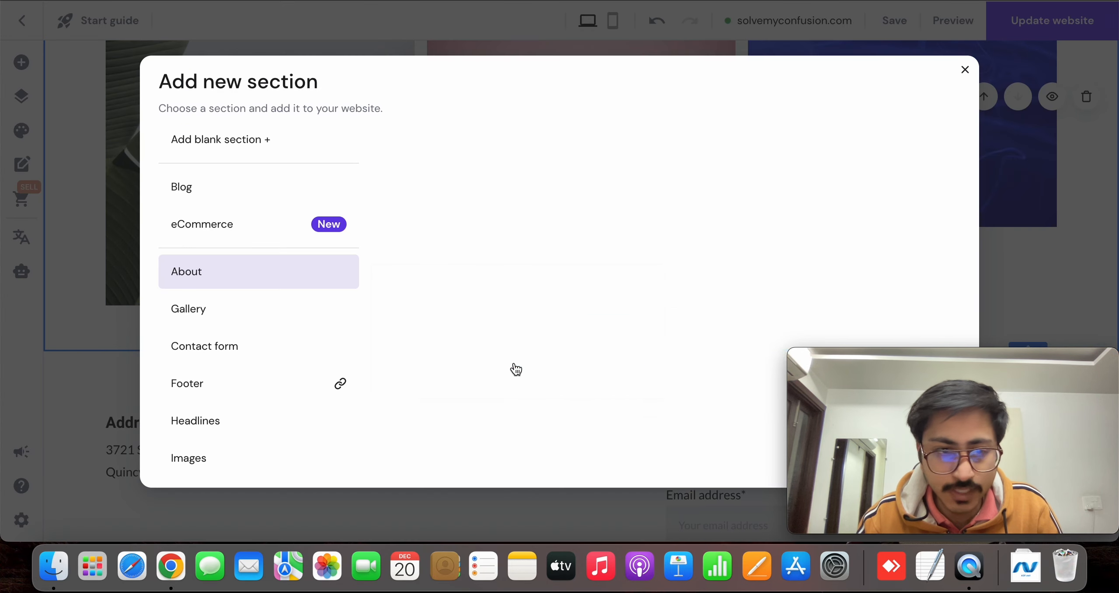
{"action": "scroll", "coordinate": [212, 337], "scroll_direction": "down", "scroll_amount": 5}
{"action": "scroll", "coordinate": [238, 166], "scroll_direction": "up", "scroll_amount": 3}
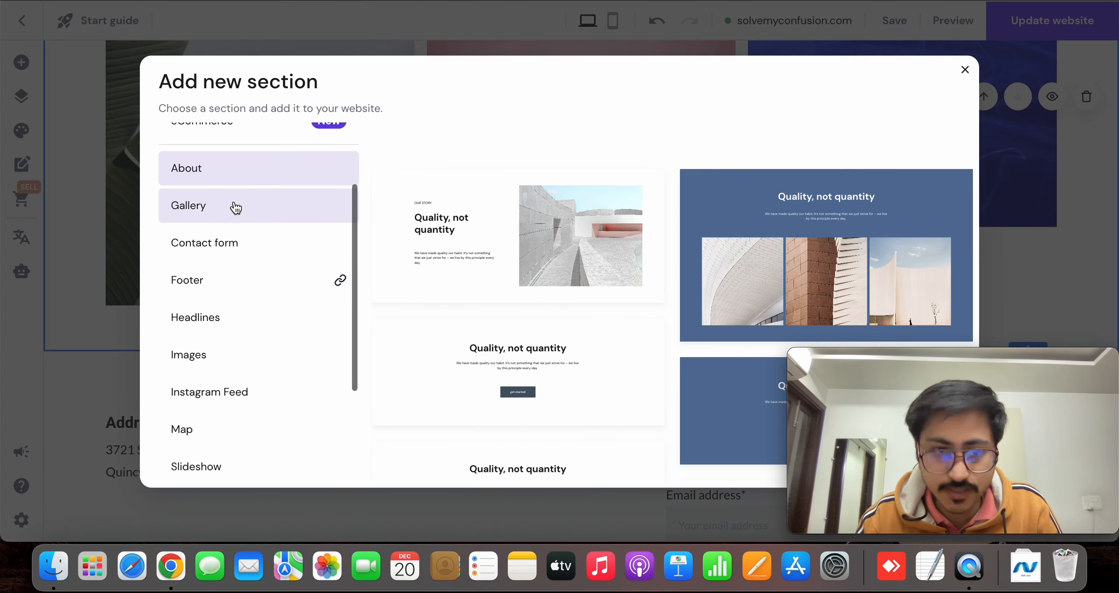
{"action": "left_click", "coordinate": [230, 242]}
{"action": "scroll", "coordinate": [538, 286], "scroll_direction": "down", "scroll_amount": 3}
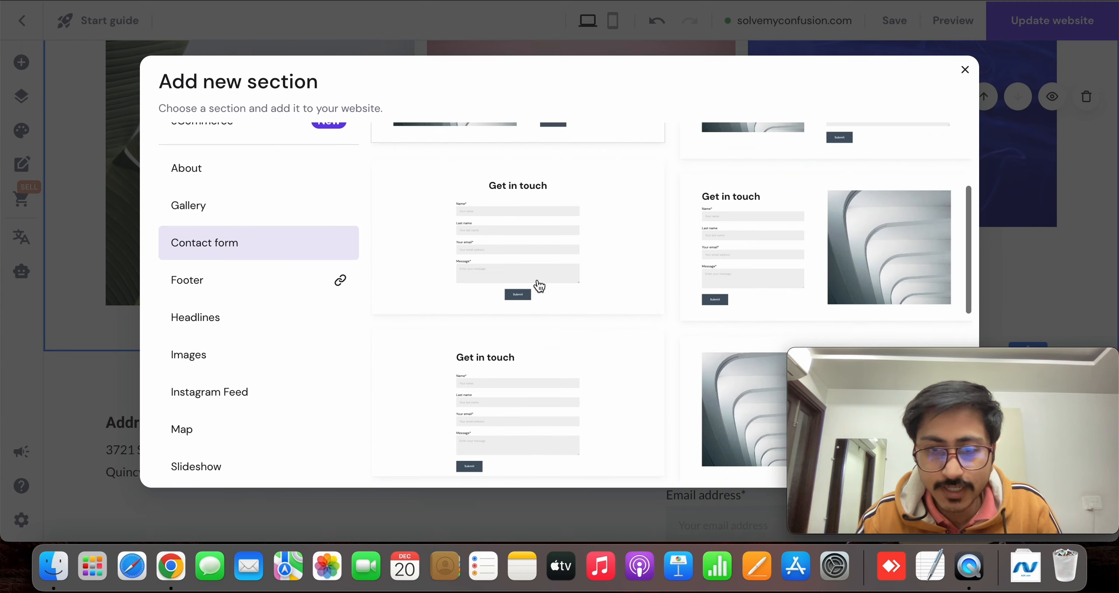
{"action": "scroll", "coordinate": [538, 282], "scroll_direction": "down", "scroll_amount": 5}
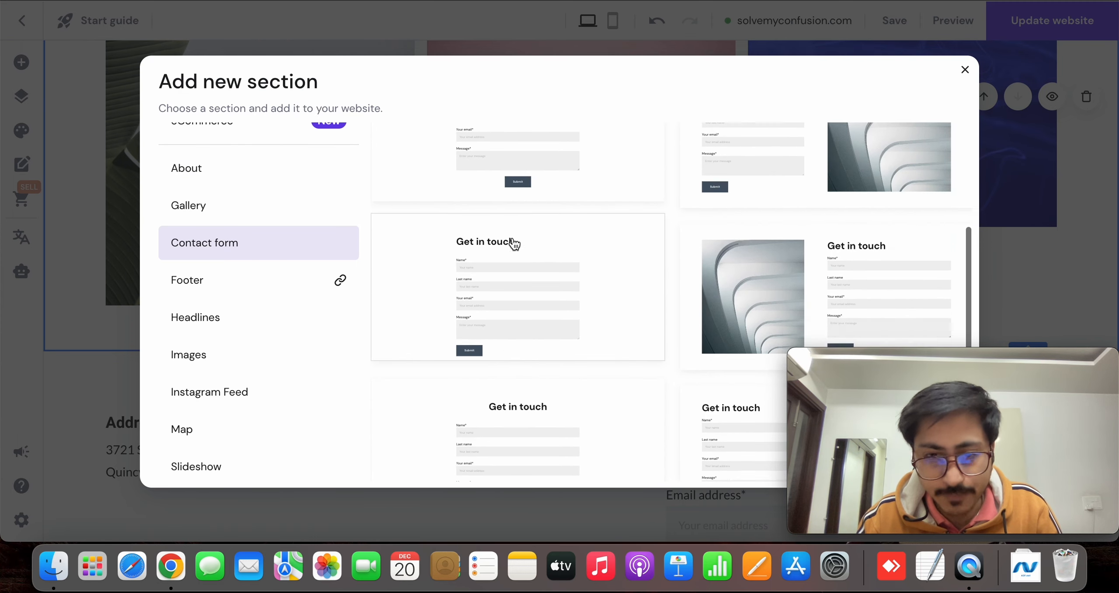
{"action": "left_click", "coordinate": [514, 255]}
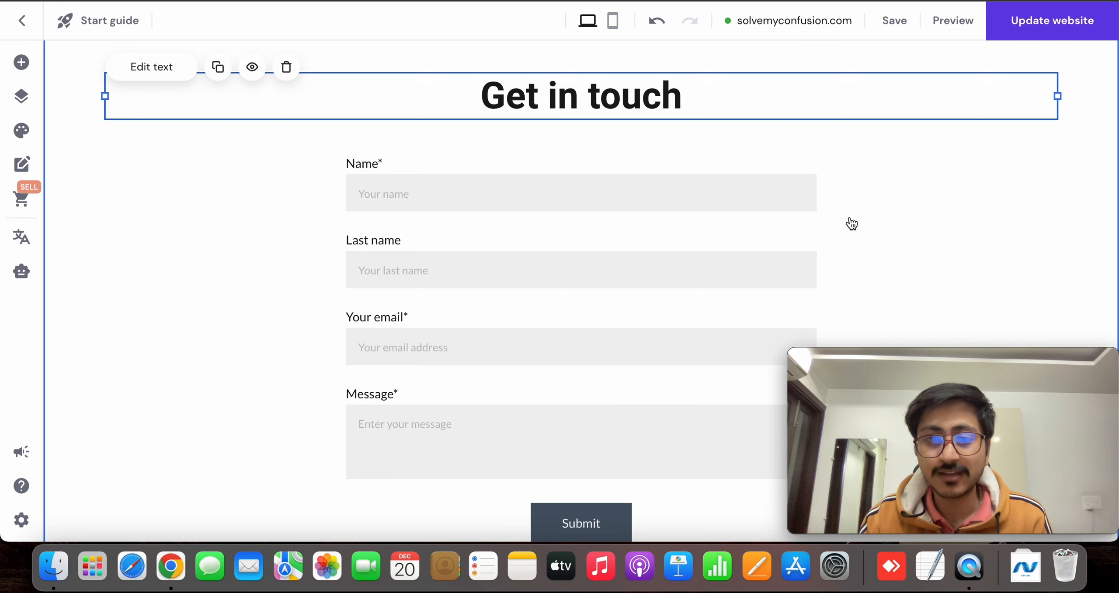
{"action": "scroll", "coordinate": [850, 218], "scroll_direction": "up", "scroll_amount": 3}
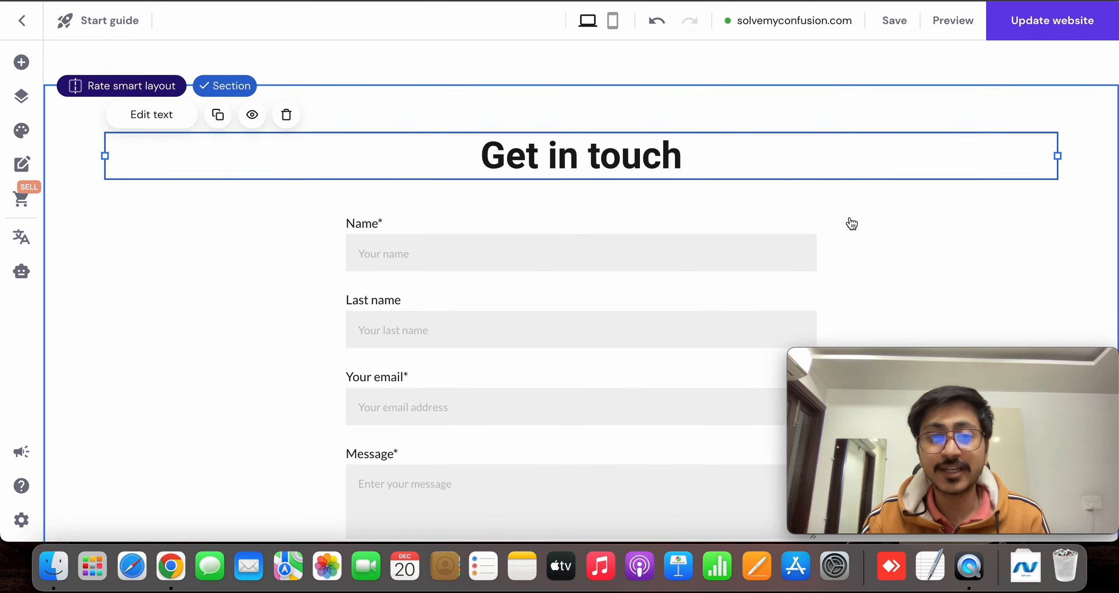
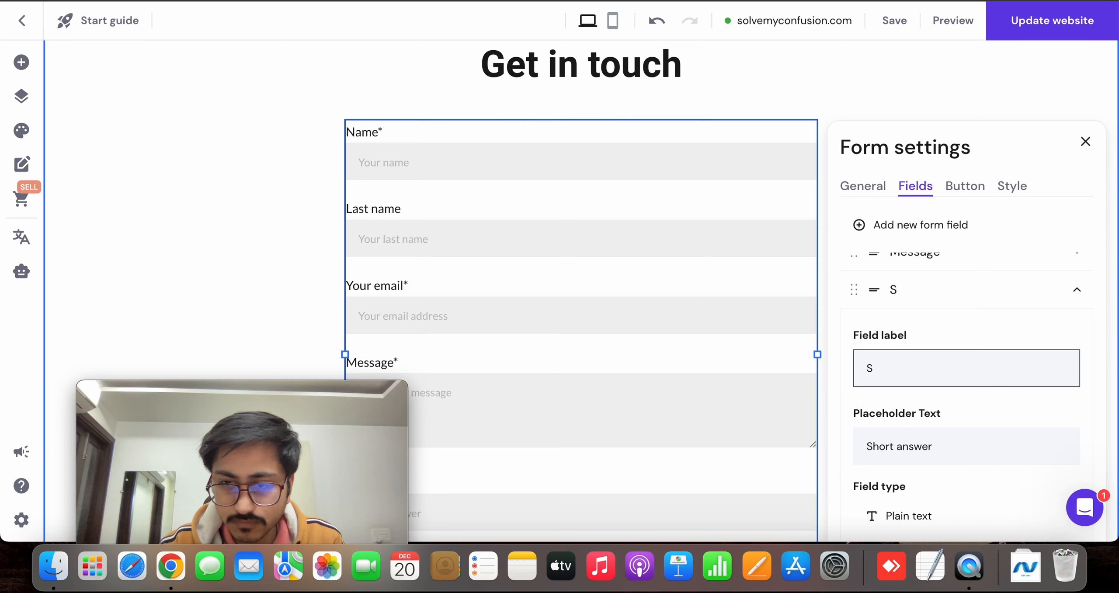
Replace the label of the new short answer field in the contact form with "PHONE NO"
{"action": "type", "text": "p"}
{"action": "key", "text": "super+a"}
{"action": "key", "text": "BackSpace"}
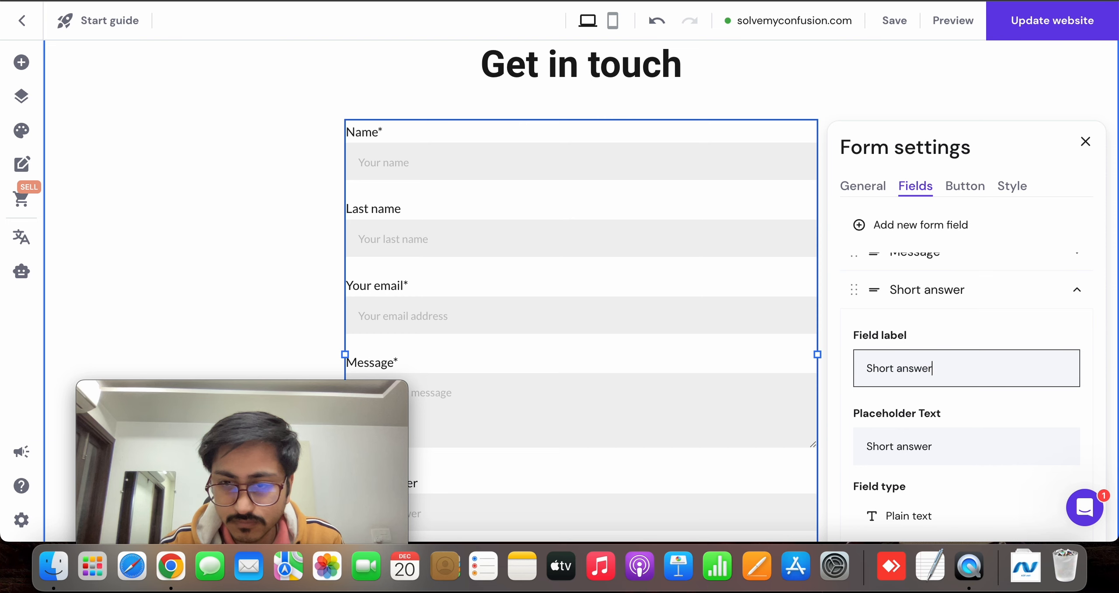
{"action": "key", "text": "BackSpace"}
{"action": "key", "text": "BackSpace"}
{"action": "key", "text": "BackSpace"}
{"action": "key", "text": "BackSpace"}
{"action": "key", "text": "BackSpace"}
{"action": "key", "text": "BackSpace"}
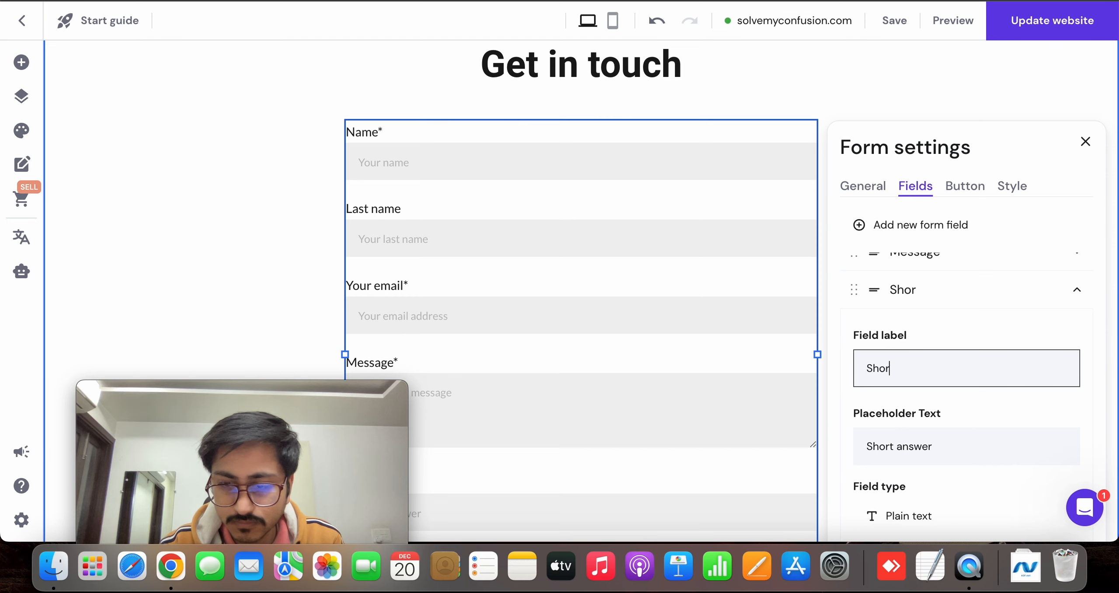
{"action": "type", "text": "PHONE NO"}
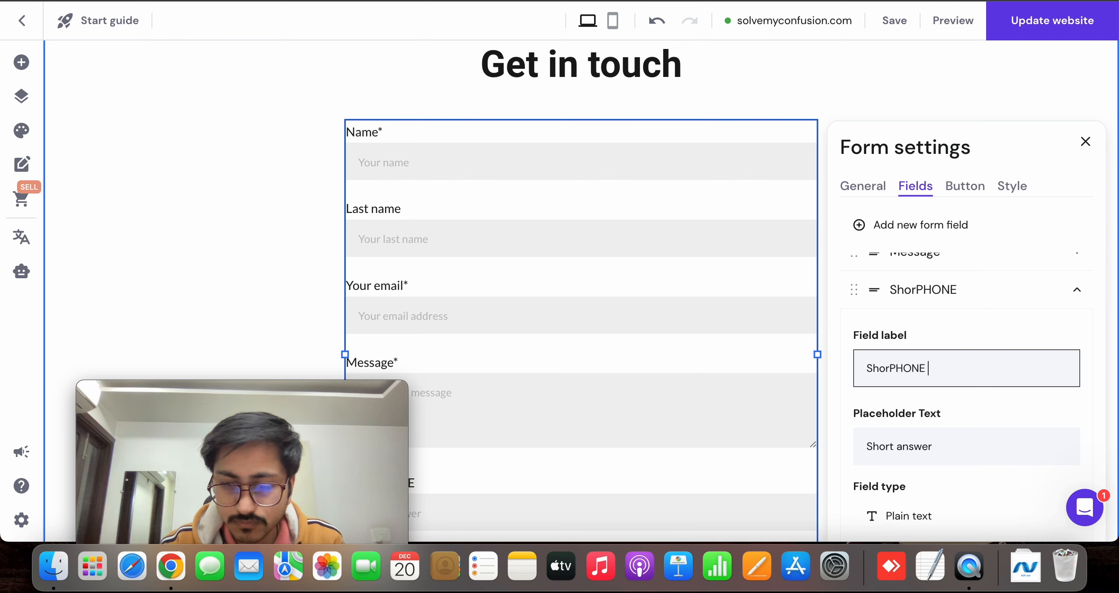
{"action": "key", "text": "Left"}
{"action": "key", "text": "Left"}
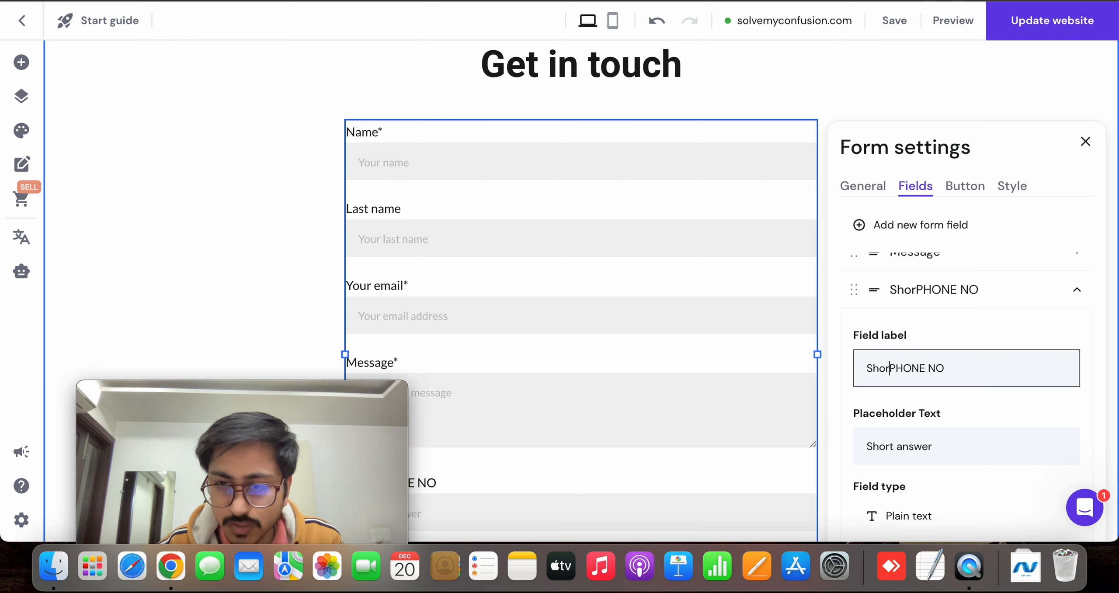
{"action": "key", "text": "BackSpace"}
{"action": "key", "text": "BackSpace"}
{"action": "key", "text": "BackSpace"}
{"action": "key", "text": "BackSpace"}
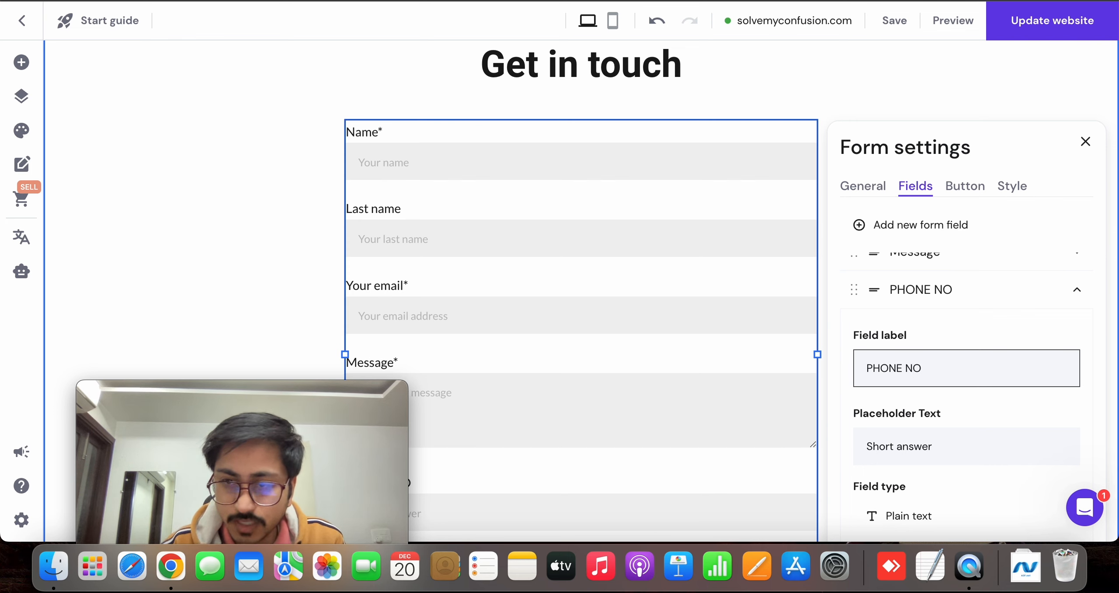
Reuse the label text "PHONE NO" as the placeholder of the phone number field
{"action": "triple_click", "coordinate": [967, 376]}
{"action": "key", "text": "super+c"}
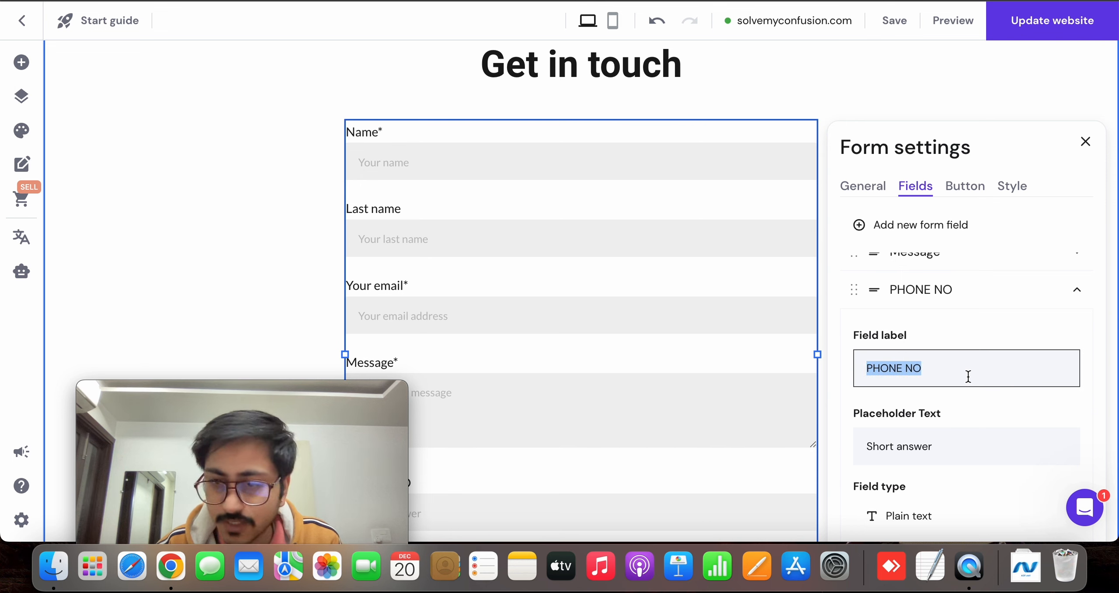
{"action": "triple_click", "coordinate": [927, 452]}
{"action": "key", "text": "super+v"}
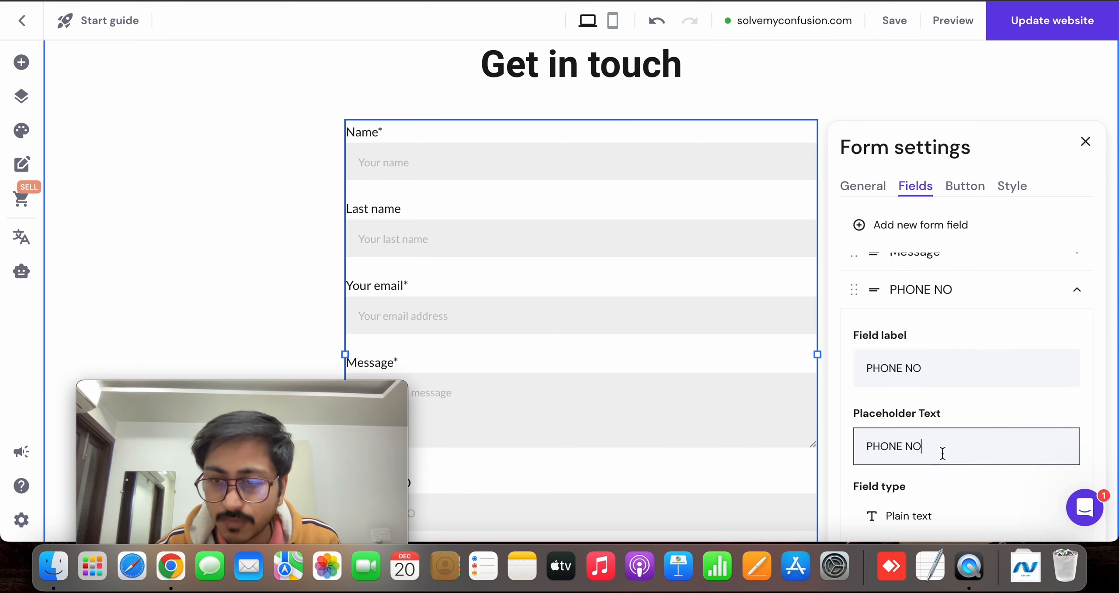
{"action": "scroll", "coordinate": [963, 446], "scroll_direction": "down", "scroll_amount": 1}
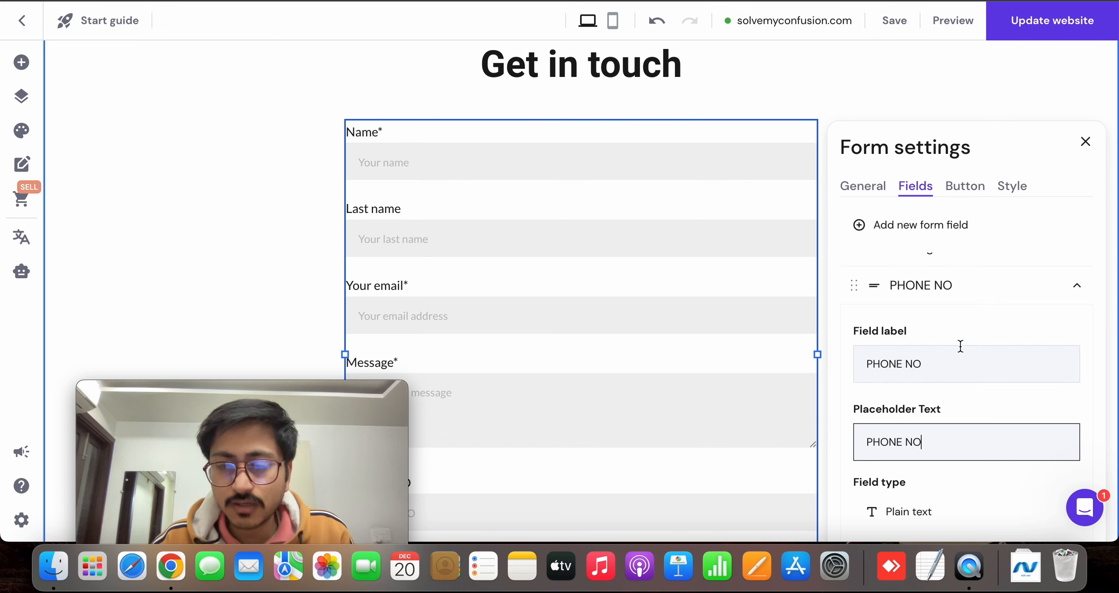
{"action": "scroll", "coordinate": [963, 346], "scroll_direction": "up", "scroll_amount": 2}
{"action": "scroll", "coordinate": [720, 389], "scroll_direction": "down", "scroll_amount": 5}
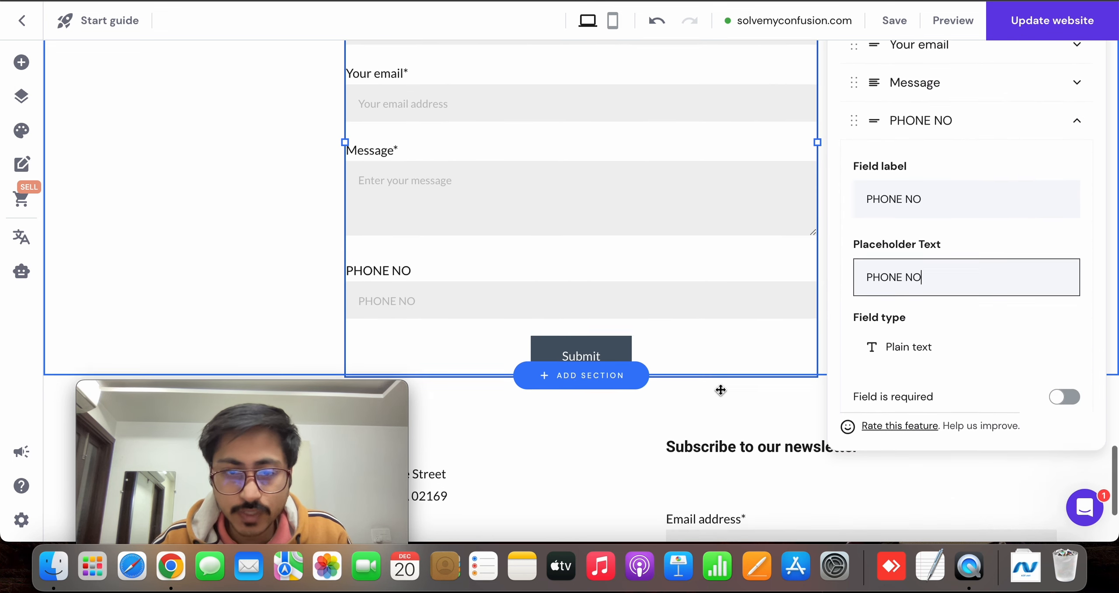
Set the phone number field's placeholder text to "+91" and collapse that field's settings
{"action": "triple_click", "coordinate": [922, 269]}
{"action": "key", "text": "BackSpace"}
{"action": "type", "text": "+0"}
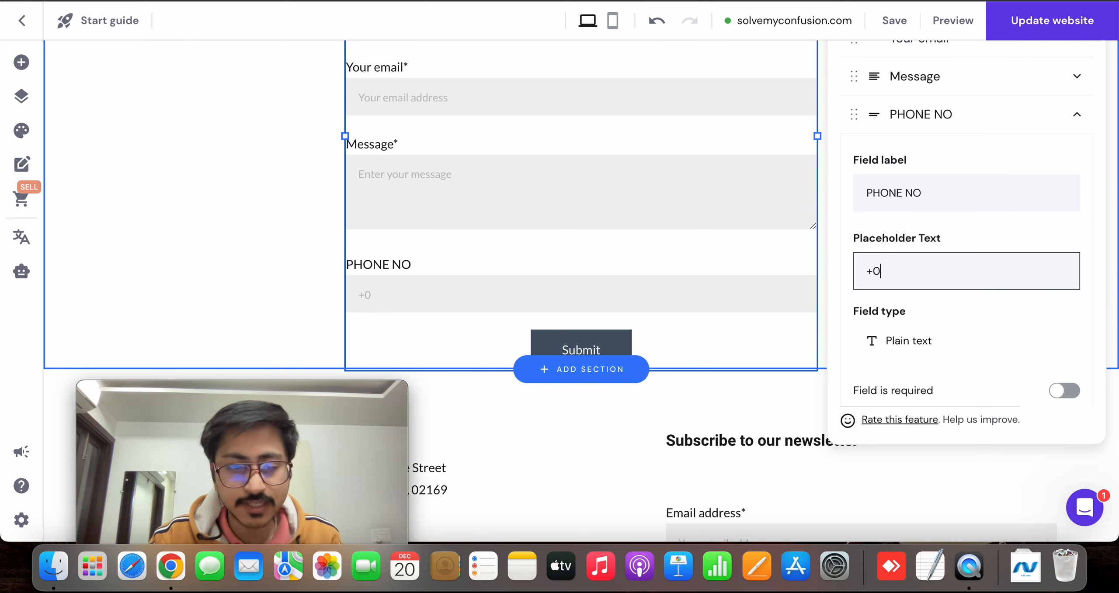
{"action": "type", "text": "91"}
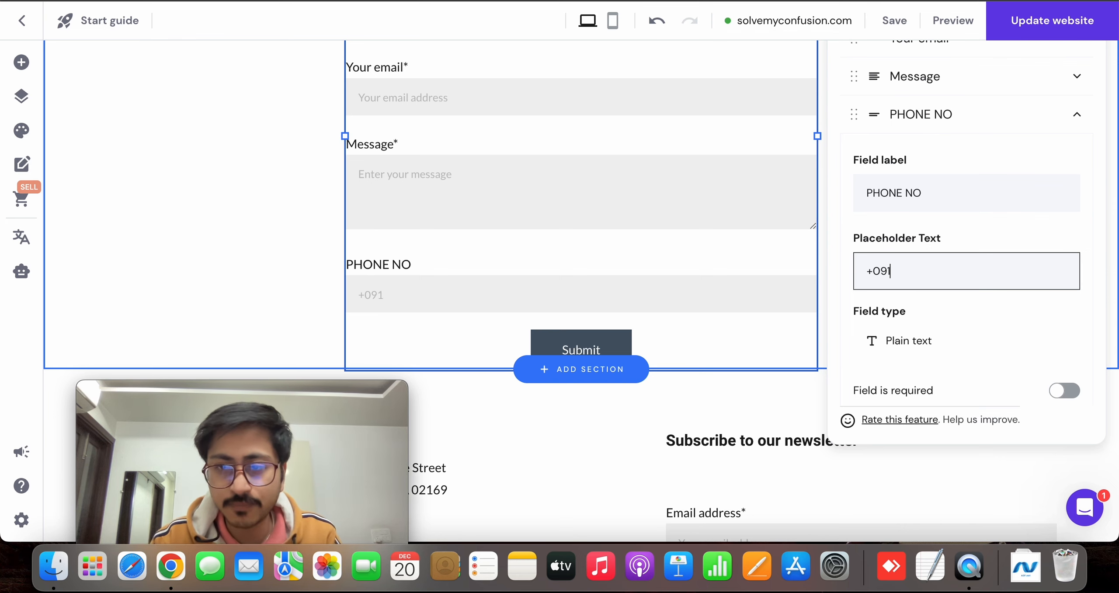
{"action": "key", "text": "BackSpace"}
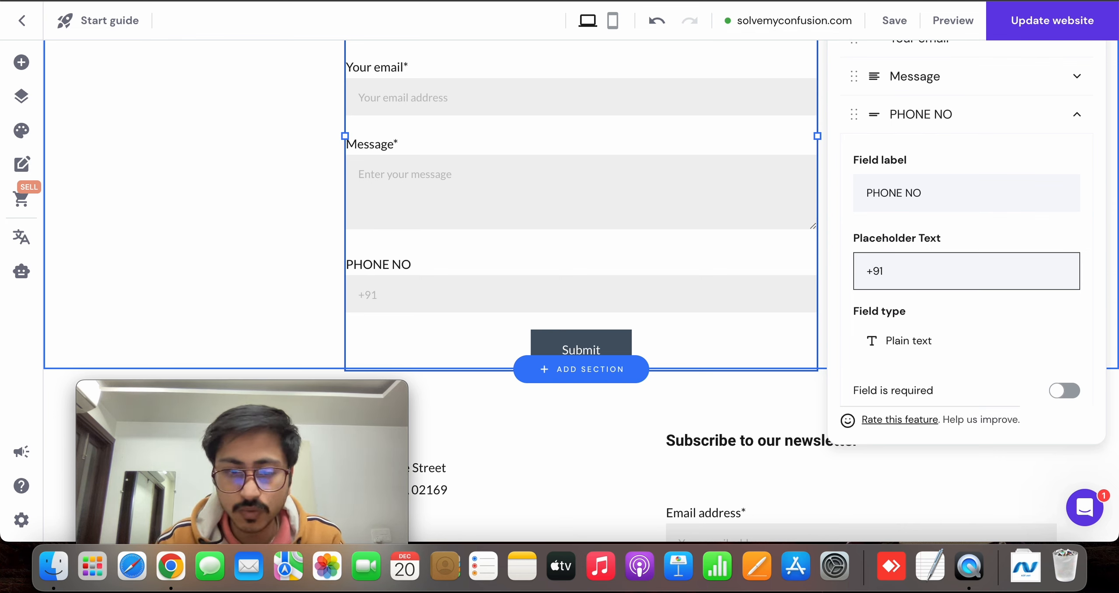
{"action": "scroll", "coordinate": [706, 273], "scroll_direction": "up", "scroll_amount": 3}
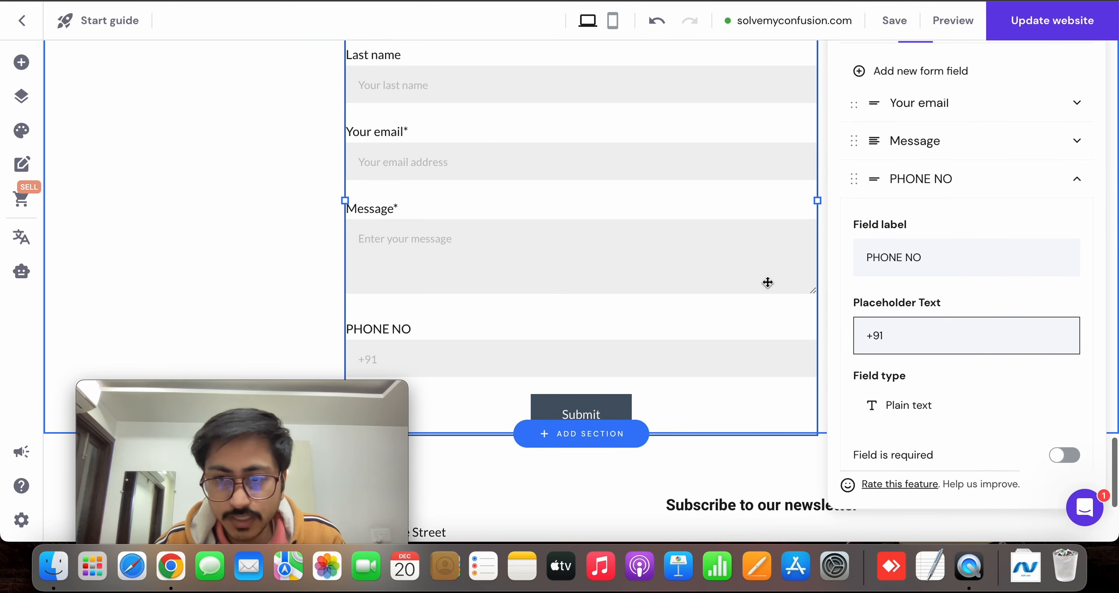
{"action": "left_click", "coordinate": [1036, 368]}
{"action": "scroll", "coordinate": [1035, 364], "scroll_direction": "up", "scroll_amount": 4}
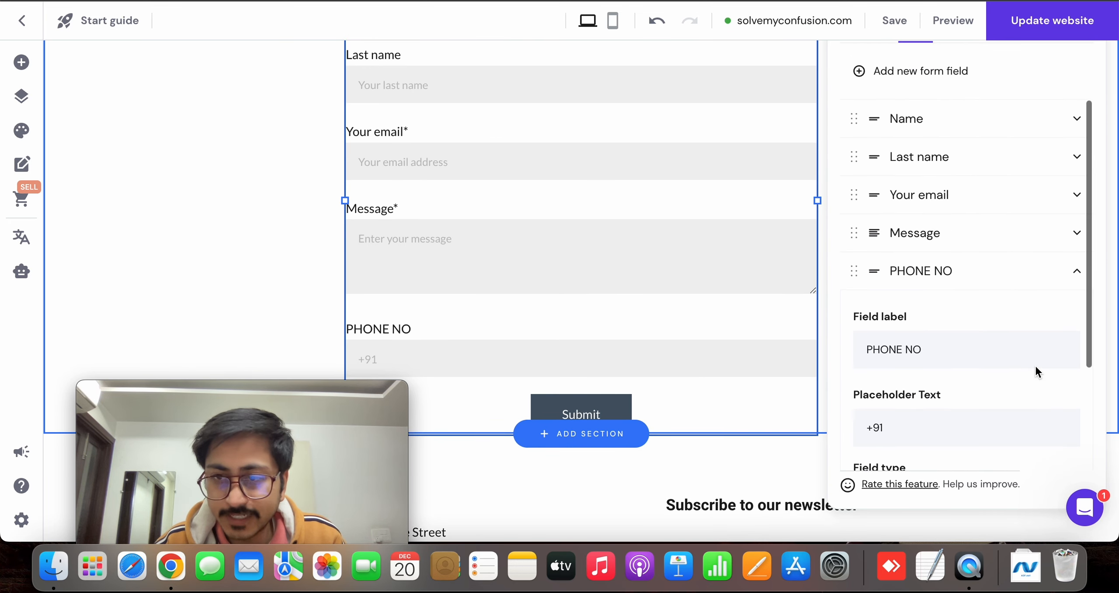
{"action": "left_click", "coordinate": [975, 269]}
{"action": "scroll", "coordinate": [978, 285], "scroll_direction": "up", "scroll_amount": 4}
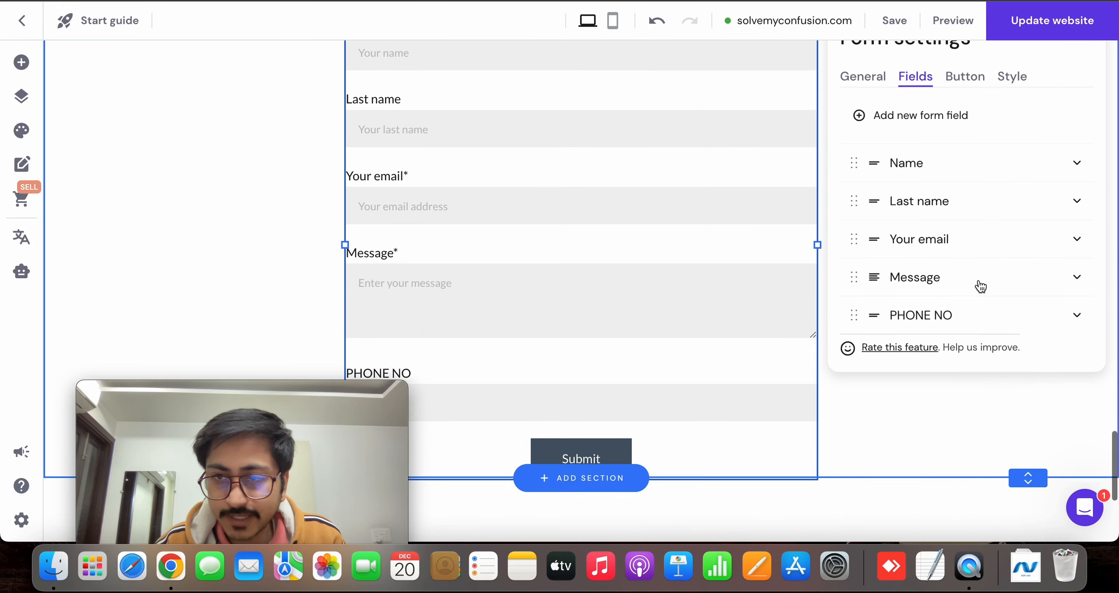
Add a Multiple choice field to the contact form
{"action": "left_click", "coordinate": [930, 167]}
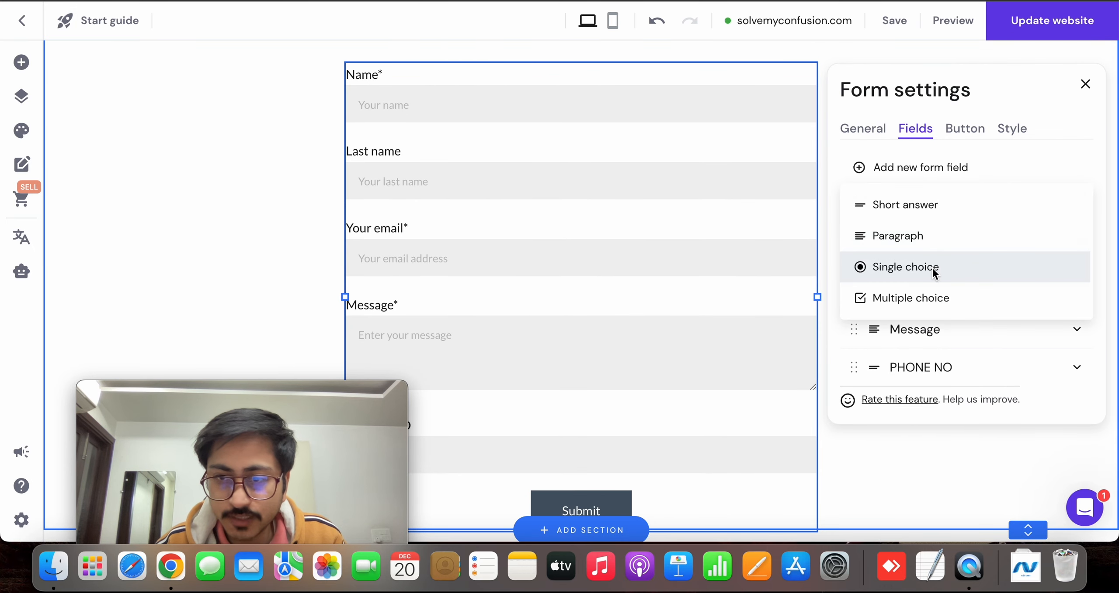
{"action": "left_click", "coordinate": [933, 293]}
{"action": "scroll", "coordinate": [933, 289], "scroll_direction": "down", "scroll_amount": 3}
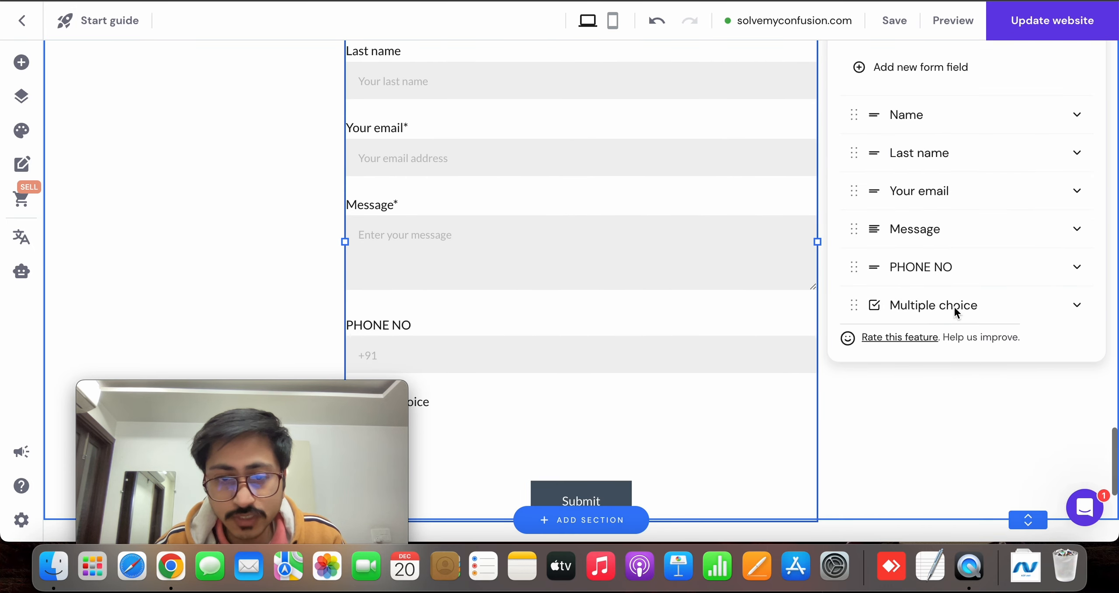
Set the multiple choice field's label to "How you get to know about me ?"
{"action": "left_click", "coordinate": [954, 309]}
{"action": "scroll", "coordinate": [954, 308], "scroll_direction": "down", "scroll_amount": 5}
{"action": "double_click", "coordinate": [932, 268]}
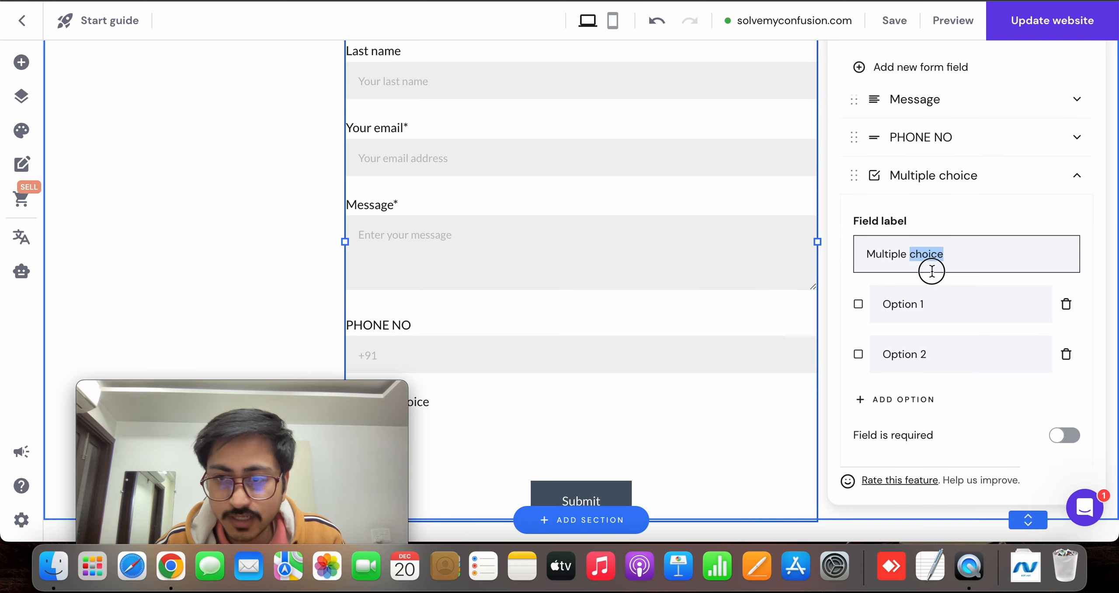
{"action": "triple_click", "coordinate": [932, 271]}
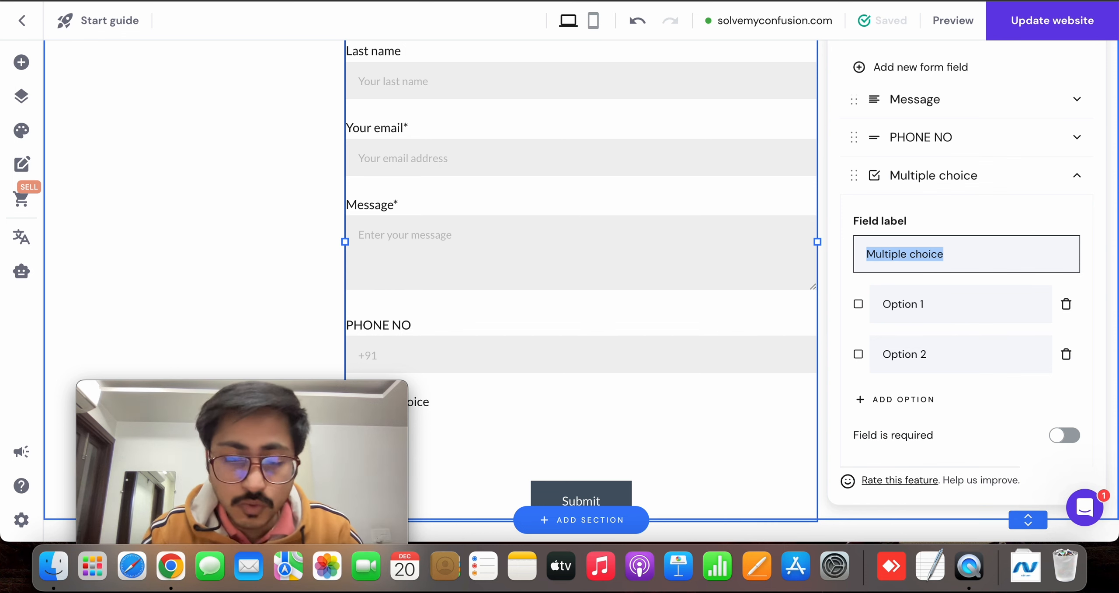
{"action": "type", "text": "How yo"}
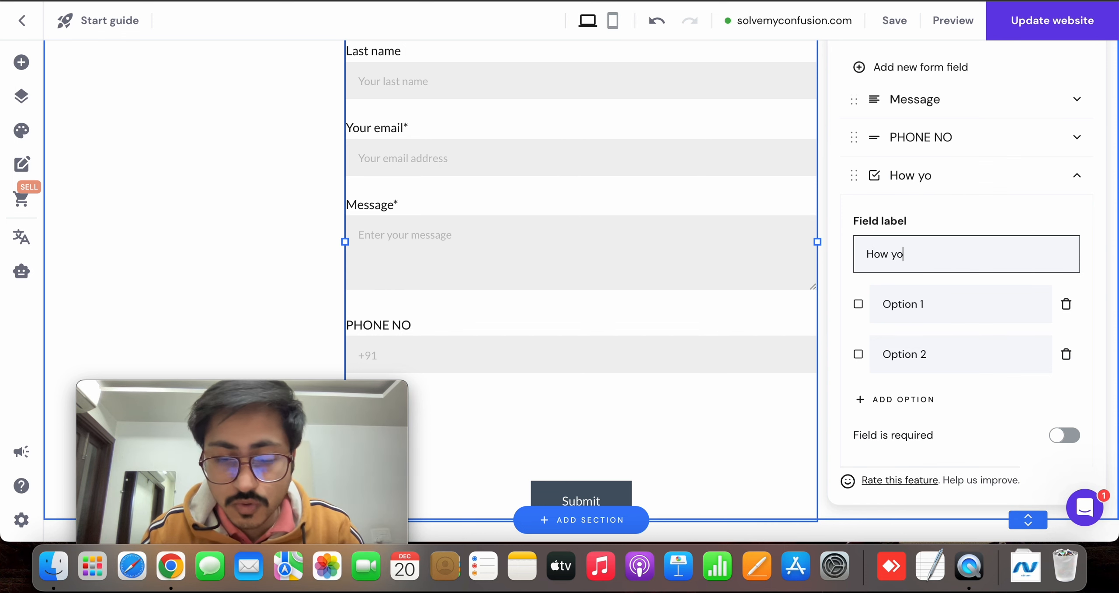
{"action": "type", "text": "u get to know about me ?"}
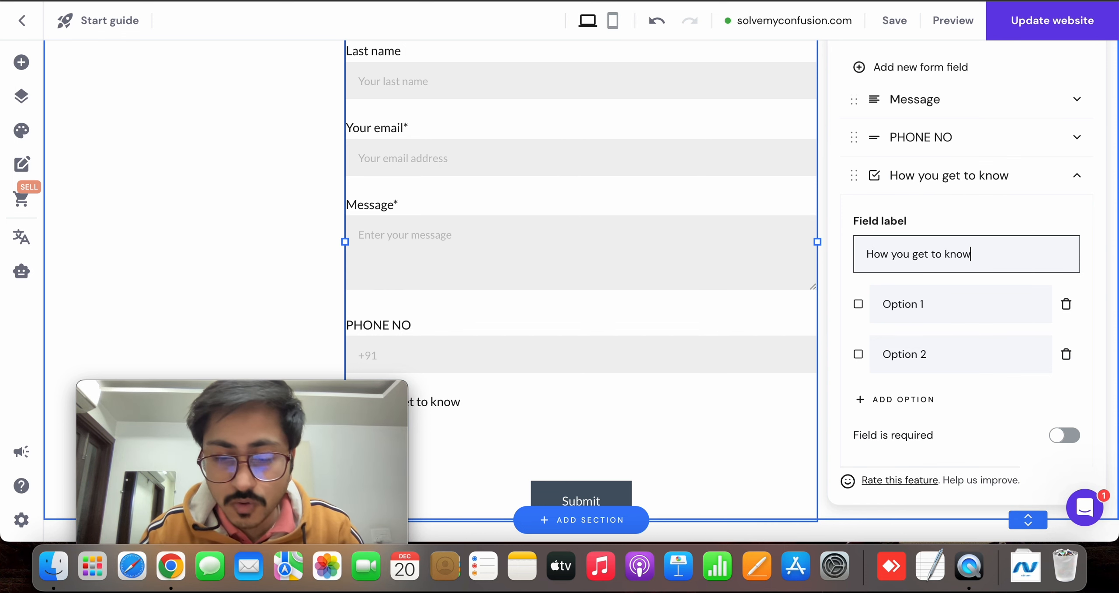
Rename the first answer option of the multiple choice field as "Social media"
{"action": "left_click", "coordinate": [948, 315]}
{"action": "key", "text": "BackSpace"}
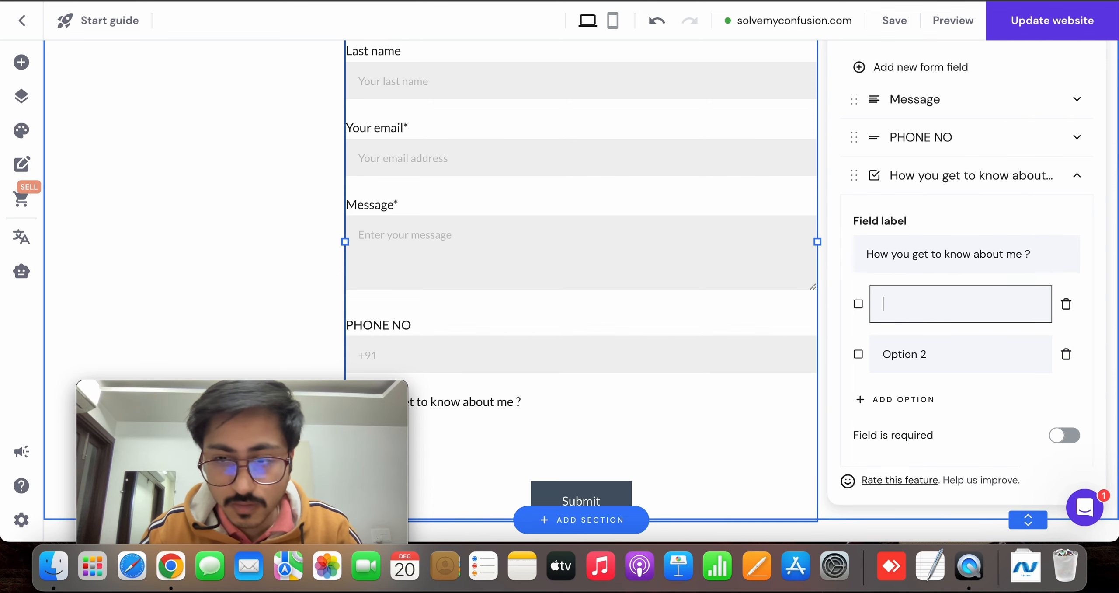
{"action": "type", "text": "social media"}
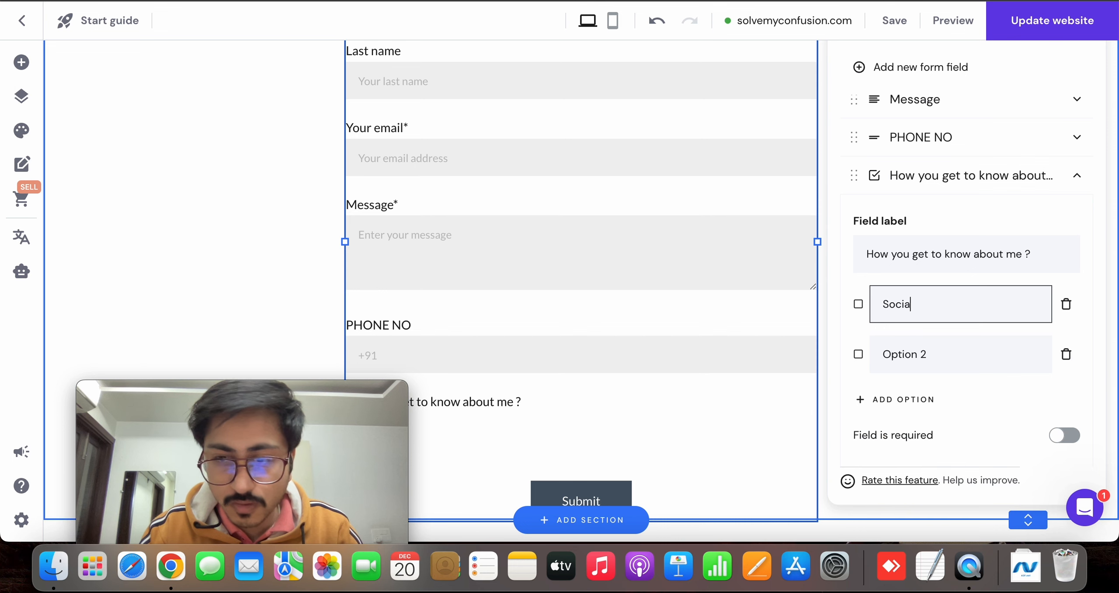
Rename the second answer option of the multiple choice field as "By friend"
{"action": "left_click", "coordinate": [964, 363]}
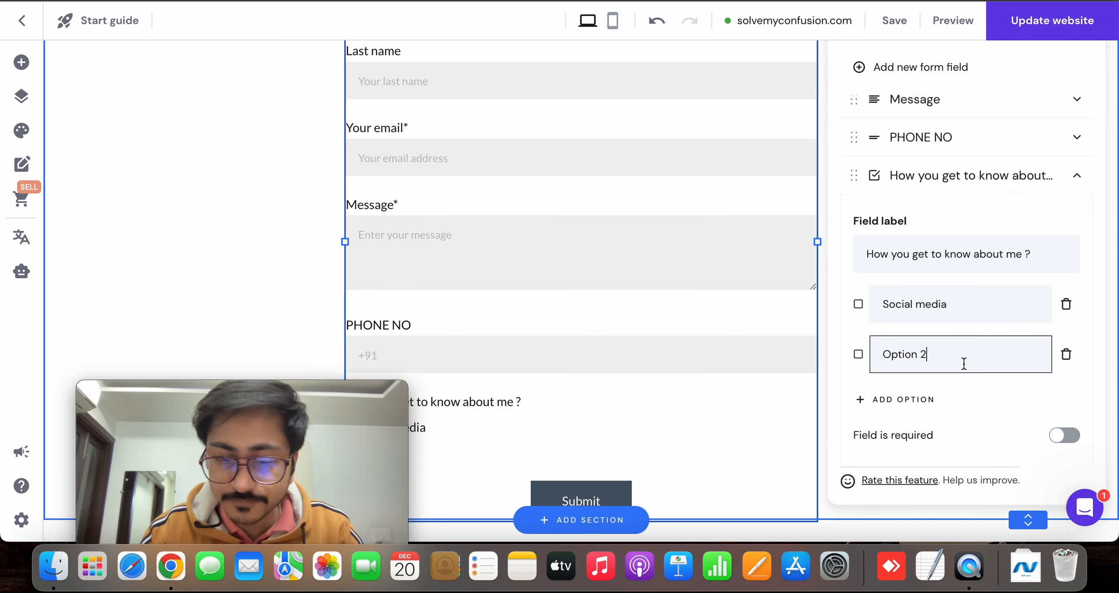
{"action": "key", "text": "super+a"}
{"action": "key", "text": "BackSpace"}
{"action": "type", "text": "fRIEN"}
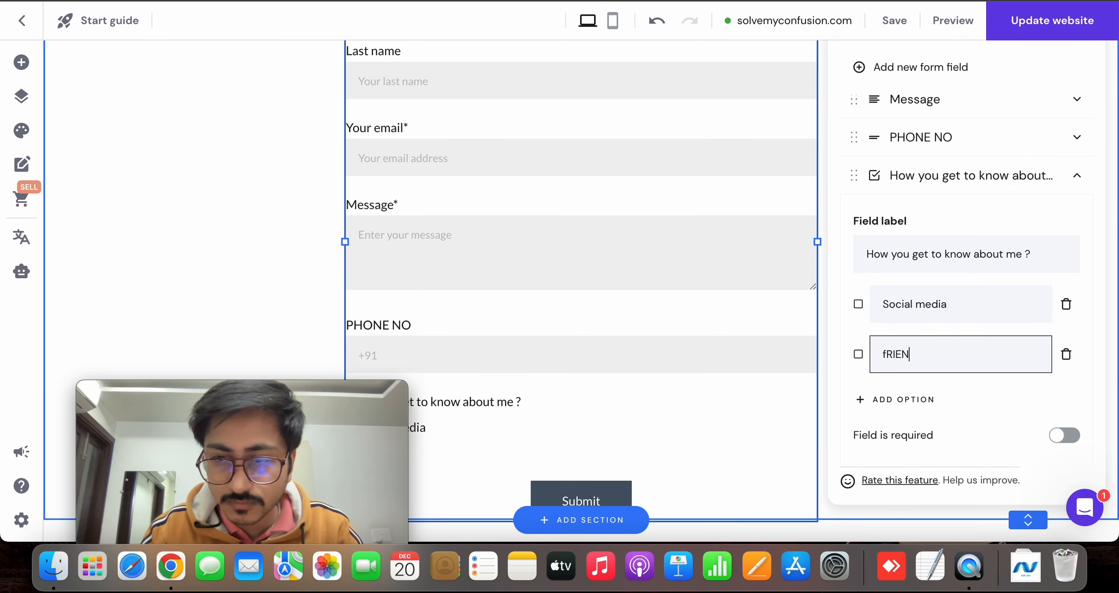
{"action": "key", "text": "BackSpace"}
{"action": "key", "text": "BackSpace"}
{"action": "key", "text": "BackSpace"}
{"action": "type", "text": "Buj"}
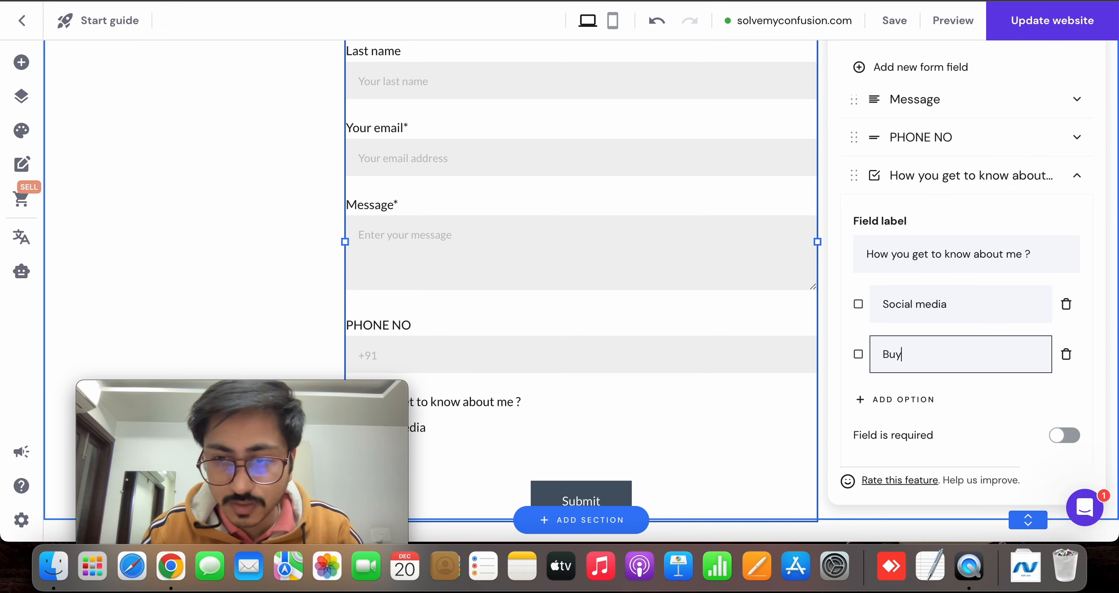
{"action": "key", "text": "BackSpace"}
{"action": "key", "text": "BackSpace"}
{"action": "type", "text": "y "}
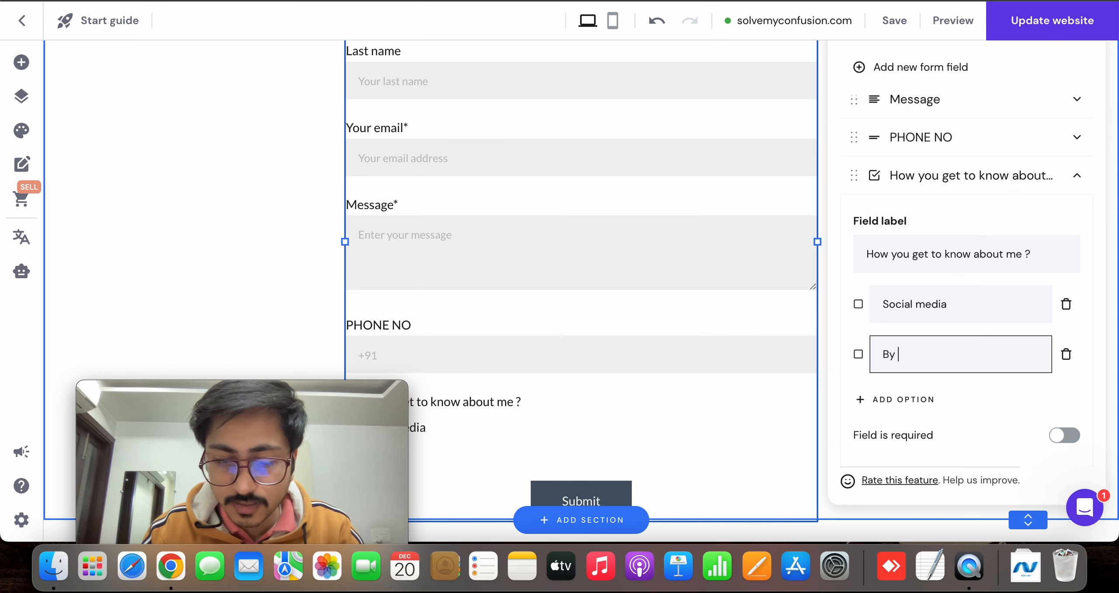
{"action": "type", "text": "friedn"}
{"action": "key", "text": "BackSpace"}
{"action": "key", "text": "BackSpace"}
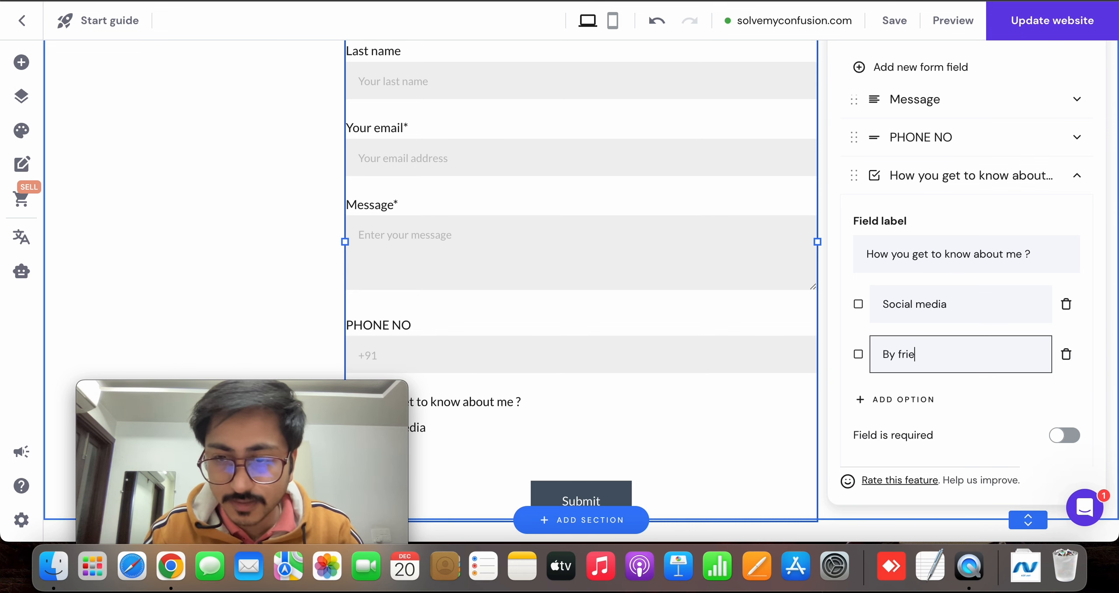
{"action": "type", "text": "bd"}
{"action": "key", "text": "BackSpace"}
{"action": "key", "text": "BackSpace"}
{"action": "type", "text": "nd"}
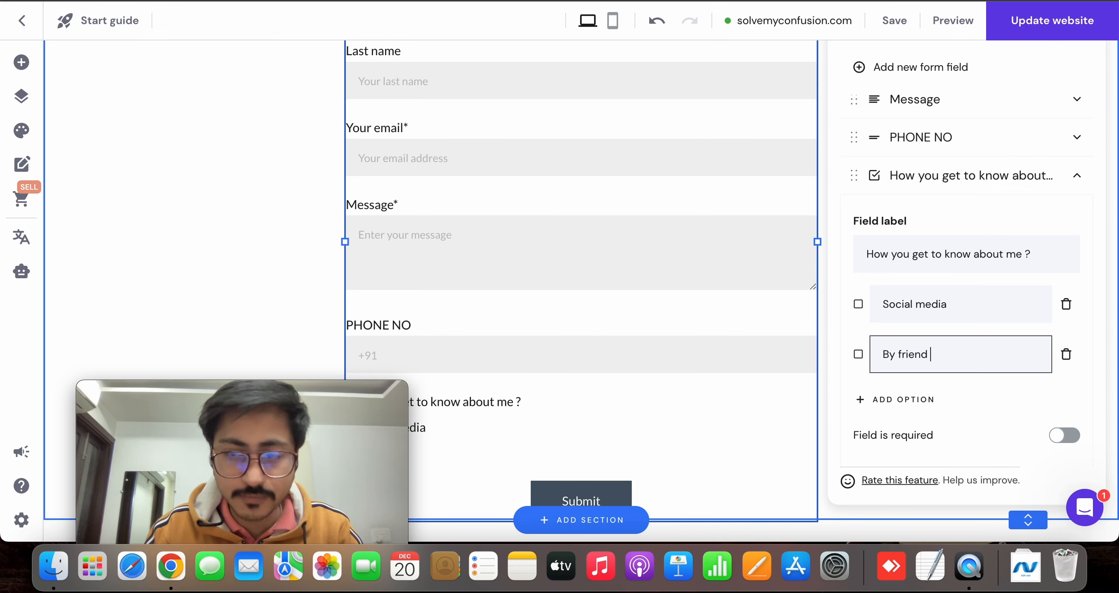
Add a third answer option with its default text cleared, and reword the second option as "By a friend"
{"action": "left_click", "coordinate": [930, 397]}
{"action": "scroll", "coordinate": [929, 405], "scroll_direction": "down", "scroll_amount": 3}
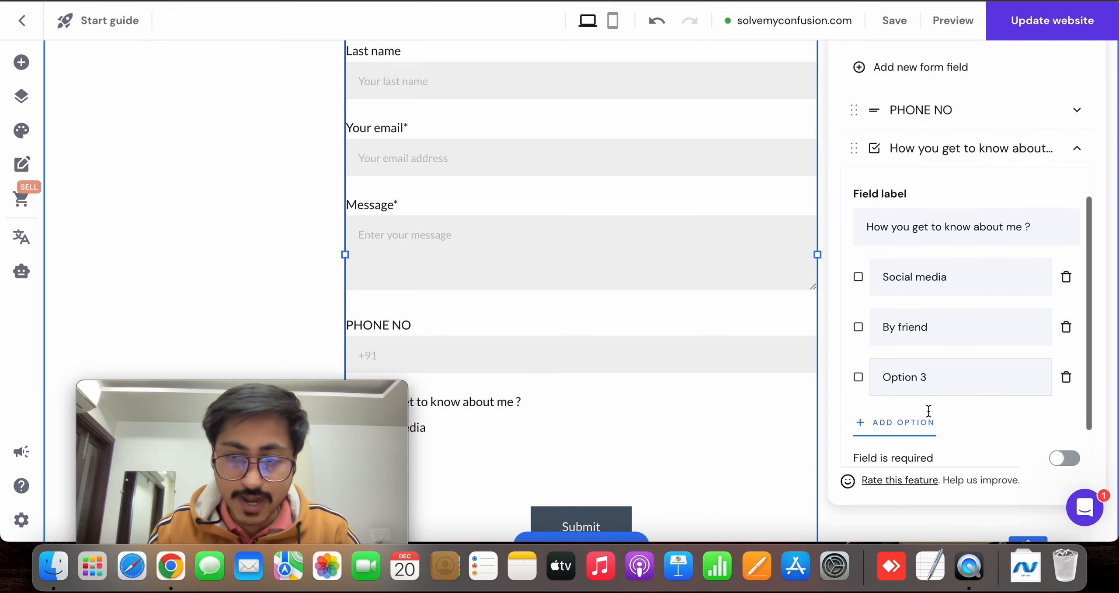
{"action": "left_click", "coordinate": [949, 339]}
{"action": "key", "text": "super+a"}
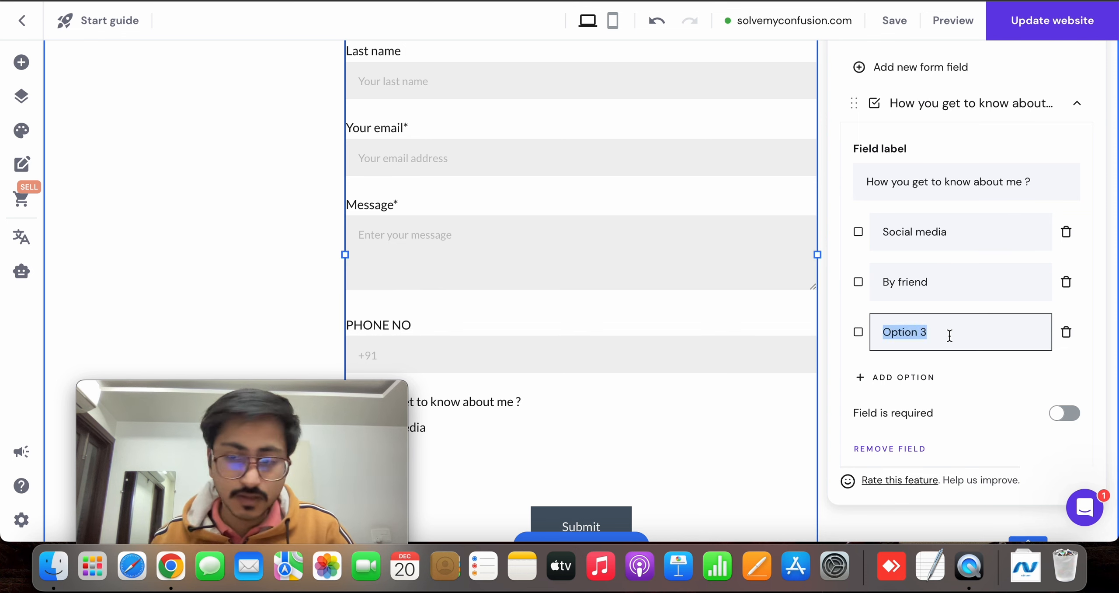
{"action": "key", "text": "BackSpace"}
{"action": "left_click", "coordinate": [900, 284]}
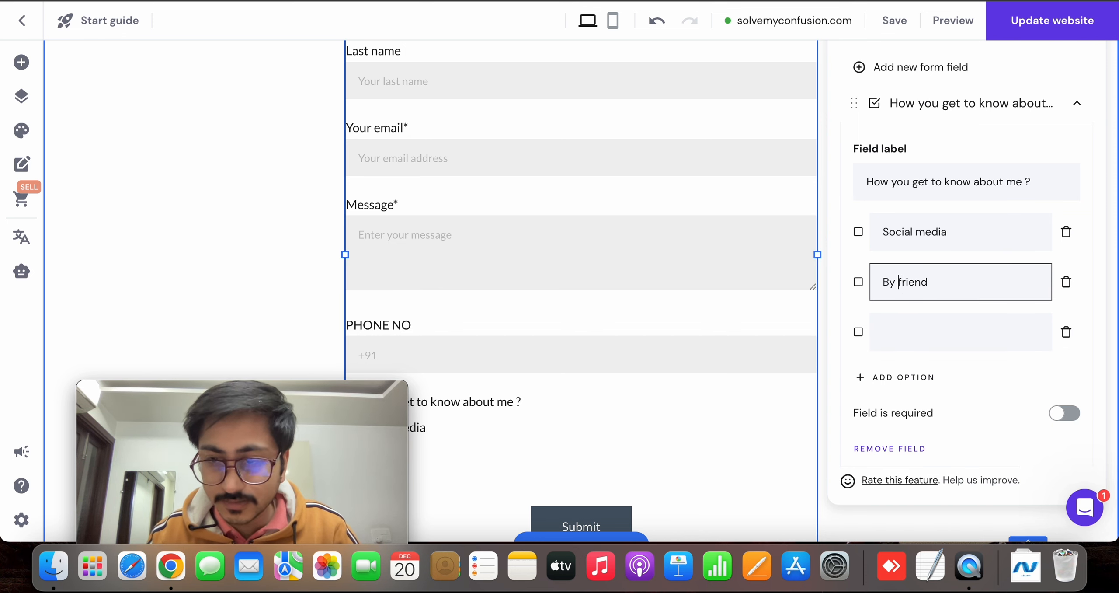
{"action": "type", "text": "a"}
Name the third answer option of the multiple choice field "You watched my video"
{"action": "left_click", "coordinate": [903, 328]}
{"action": "type", "text": "Yo"}
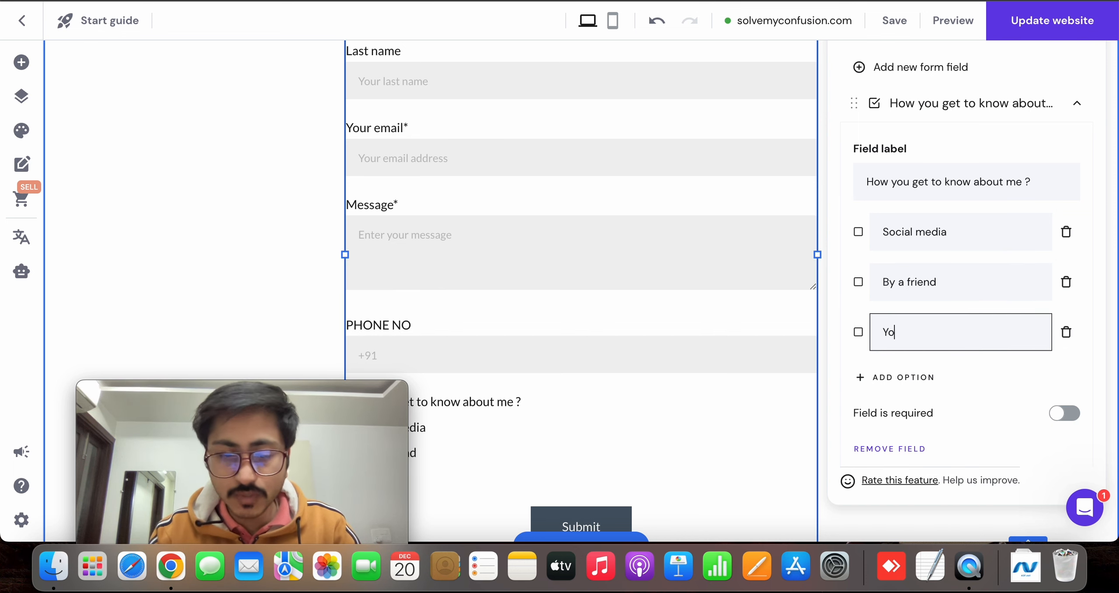
{"action": "type", "text": "u wateched"}
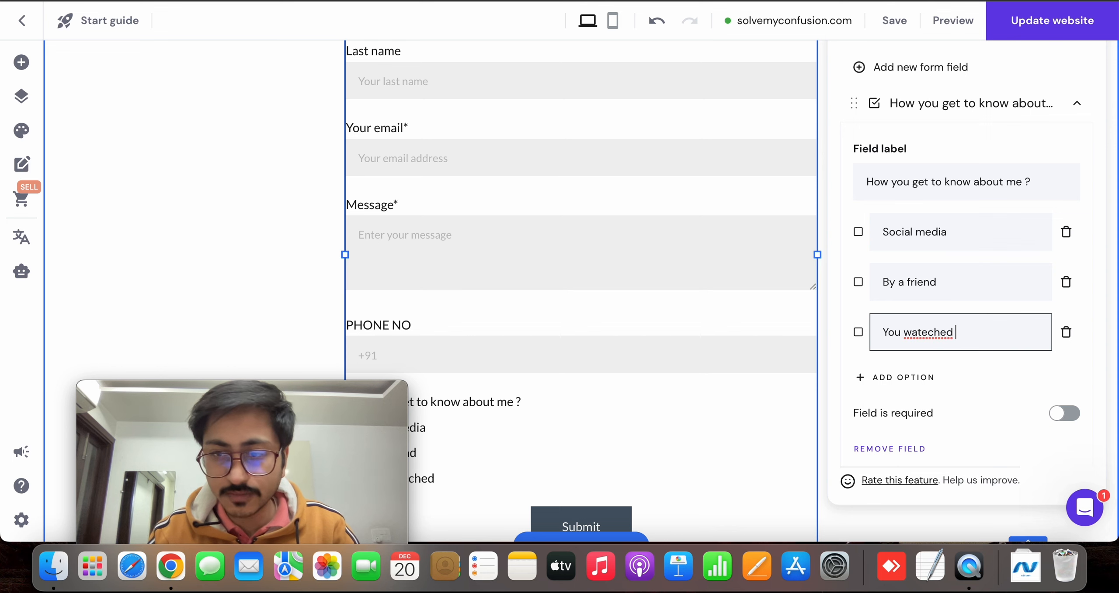
{"action": "key", "text": "BackSpace"}
{"action": "key", "text": "BackSpace"}
{"action": "key", "text": "BackSpace"}
{"action": "key", "text": "BackSpace"}
{"action": "key", "text": "BackSpace"}
{"action": "key", "text": "BackSpace"}
{"action": "type", "text": "ched m"}
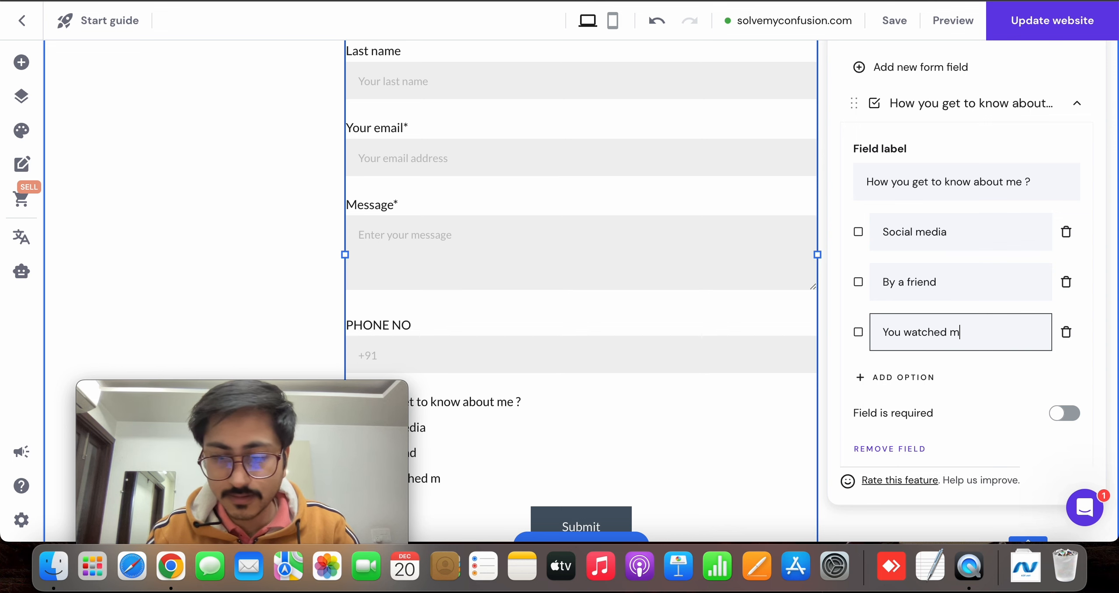
{"action": "type", "text": "y video"}
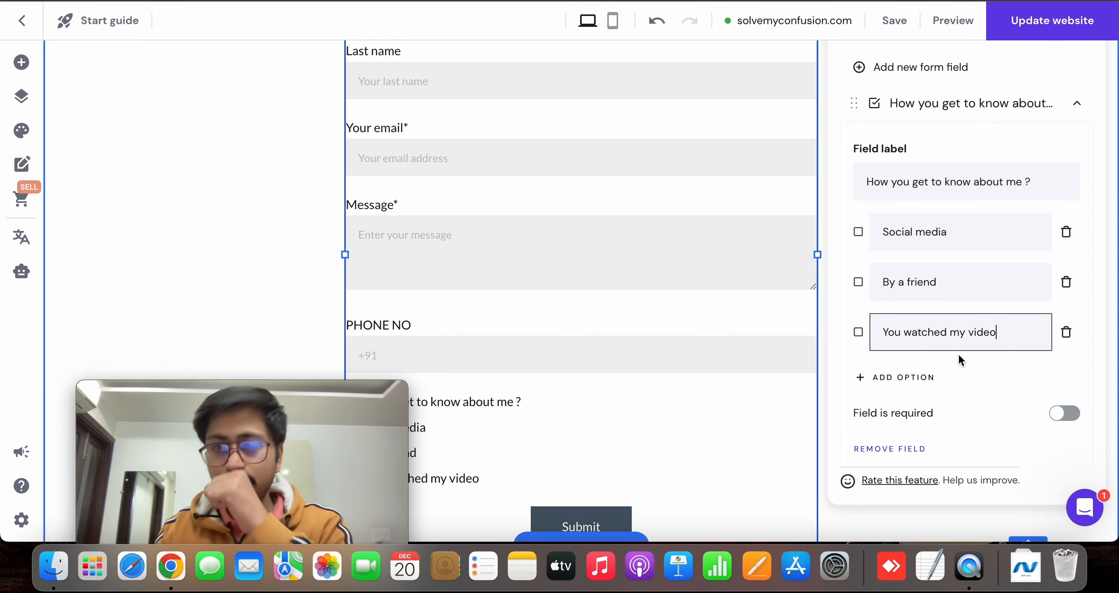
{"action": "left_click", "coordinate": [973, 372]}
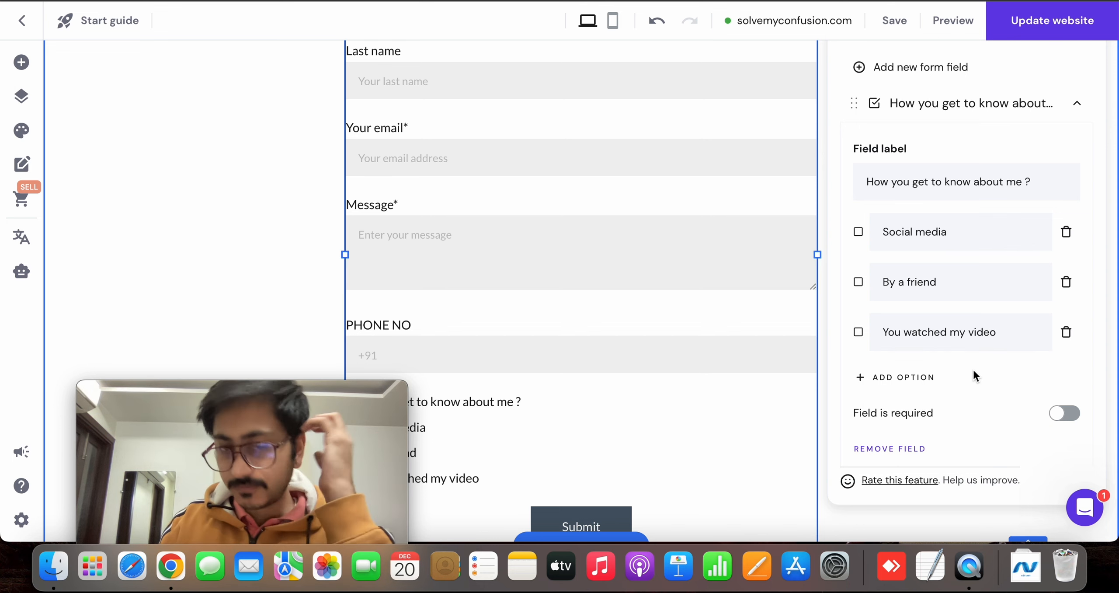
Make the "How you get to know about me ?" field required
{"action": "scroll", "coordinate": [973, 370], "scroll_direction": "down", "scroll_amount": 1}
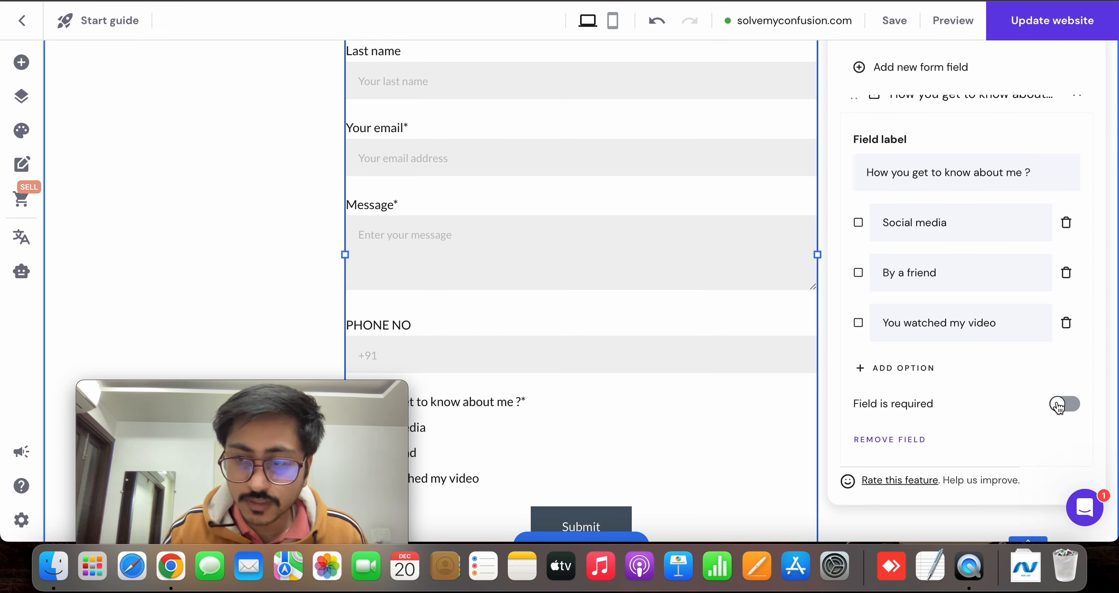
{"action": "left_click", "coordinate": [1058, 405]}
{"action": "scroll", "coordinate": [1023, 400], "scroll_direction": "down", "scroll_amount": 2}
{"action": "scroll", "coordinate": [1026, 395], "scroll_direction": "up", "scroll_amount": 5}
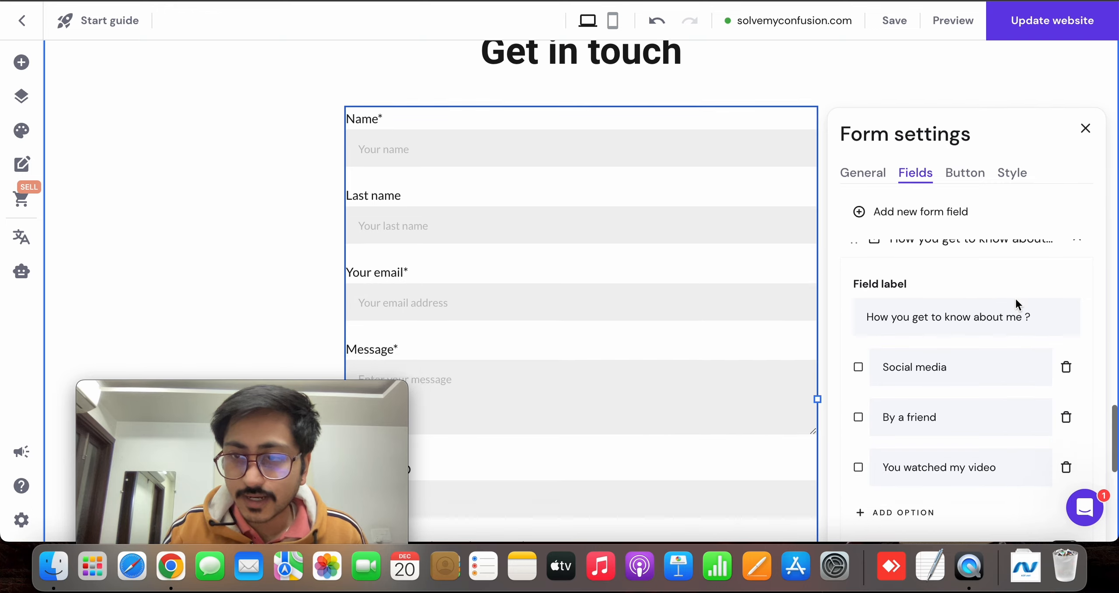
{"action": "scroll", "coordinate": [1014, 298], "scroll_direction": "down", "scroll_amount": 5}
{"action": "scroll", "coordinate": [987, 278], "scroll_direction": "up", "scroll_amount": 4}
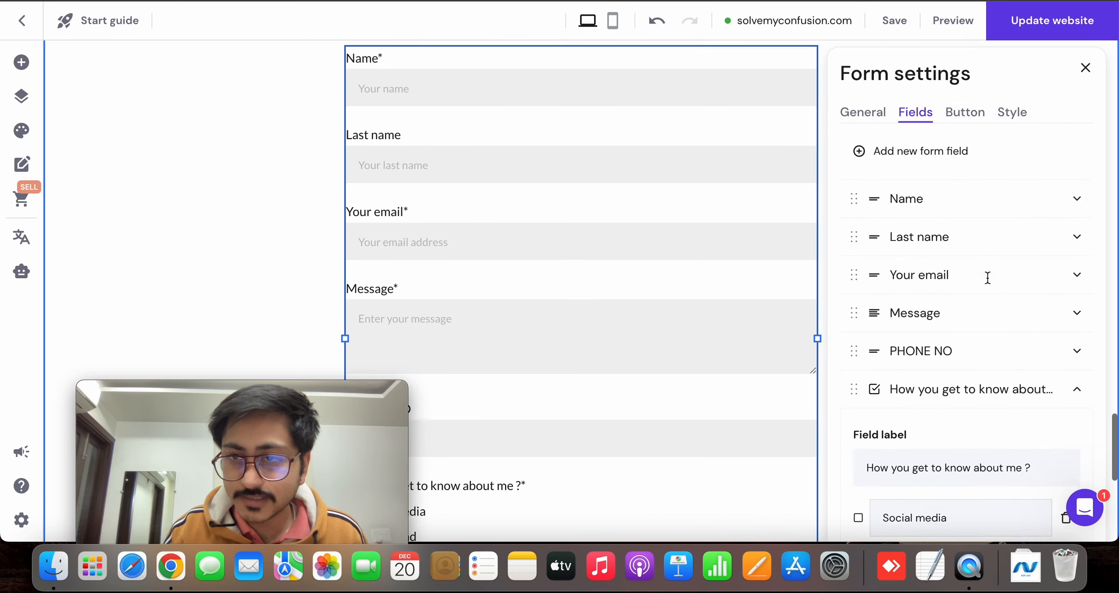
Open the button settings of the contact form
{"action": "left_click", "coordinate": [963, 143]}
{"action": "scroll", "coordinate": [707, 228], "scroll_direction": "down", "scroll_amount": 3}
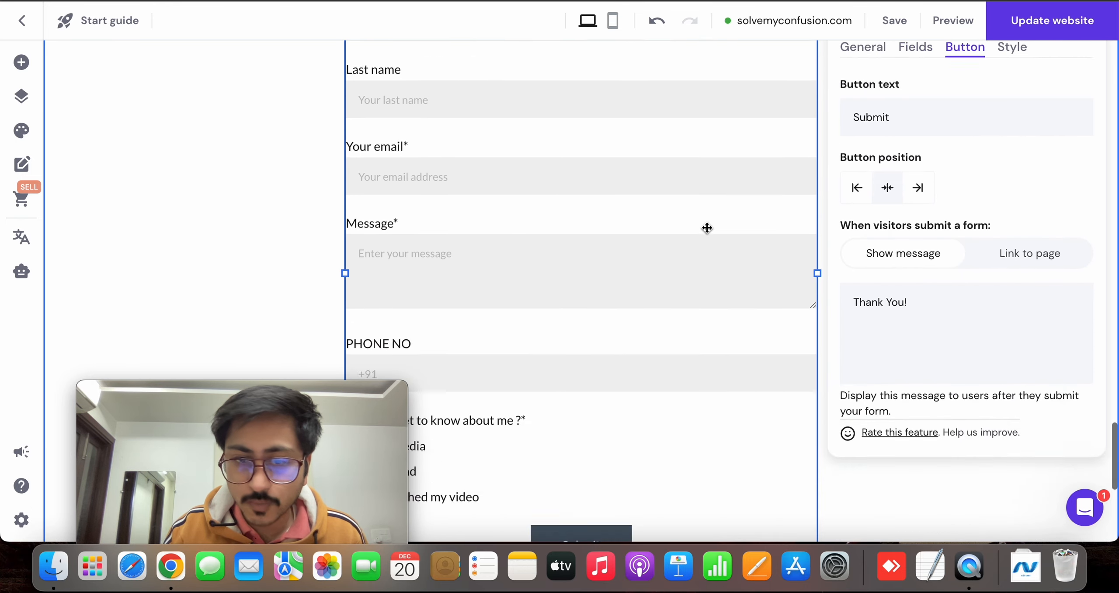
{"action": "scroll", "coordinate": [707, 228], "scroll_direction": "down", "scroll_amount": 5}
{"action": "scroll", "coordinate": [914, 210], "scroll_direction": "up", "scroll_amount": 5}
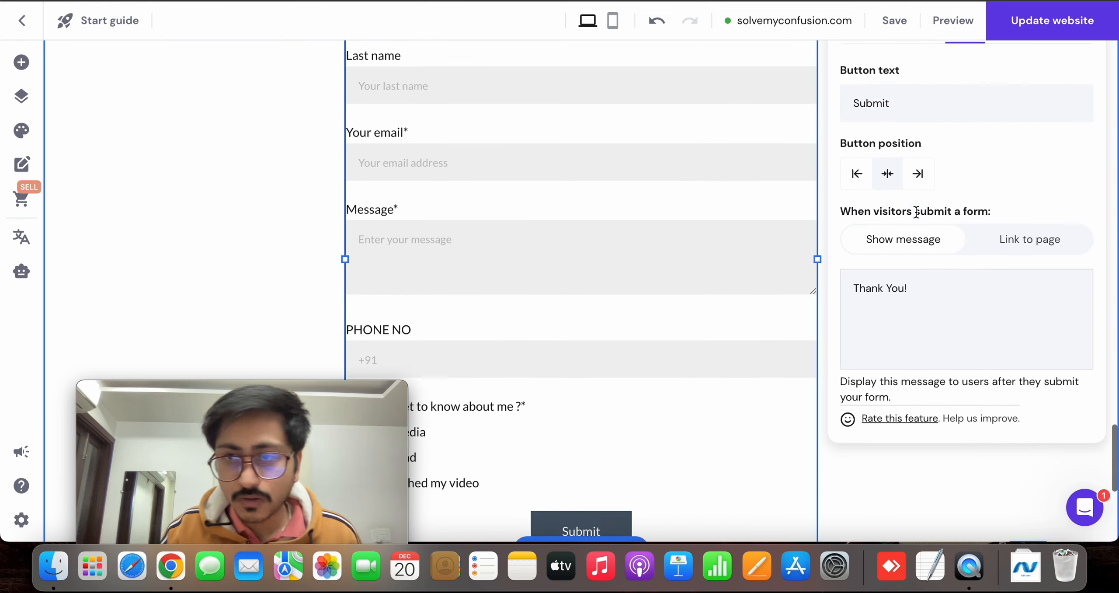
Try "Enrol now" as the text of the contact form's button
{"action": "scroll", "coordinate": [916, 212], "scroll_direction": "up", "scroll_amount": 1}
{"action": "double_click", "coordinate": [911, 139]}
{"action": "key", "text": "BackSpace"}
{"action": "type", "text": "E"}
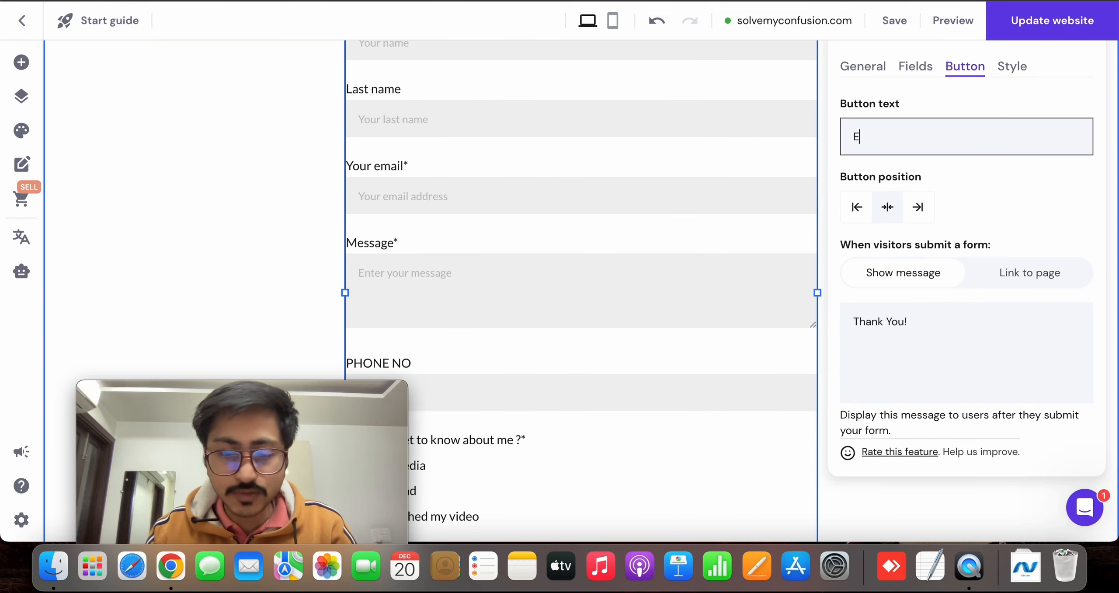
{"action": "type", "text": "nroll now"}
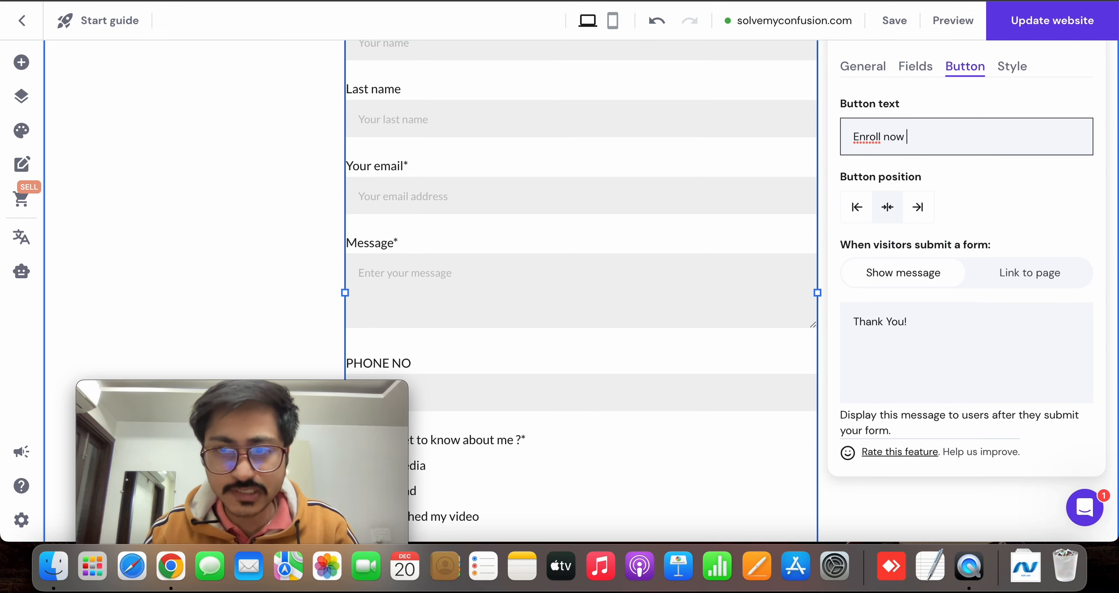
{"action": "key", "text": "BackSpace"}
{"action": "key", "text": "BackSpace"}
{"action": "key", "text": "BackSpace"}
{"action": "type", "text": "l now"}
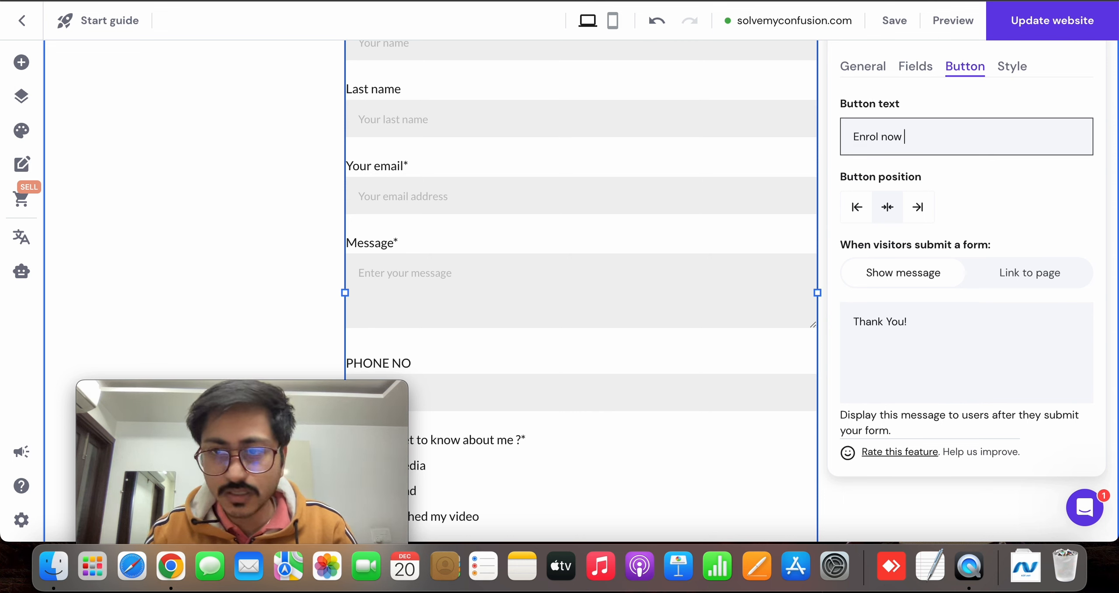
Try "Get in touch" as the form button's text
{"action": "key", "text": "super+a"}
{"action": "key", "text": "BackSpace"}
{"action": "type", "text": "G"}
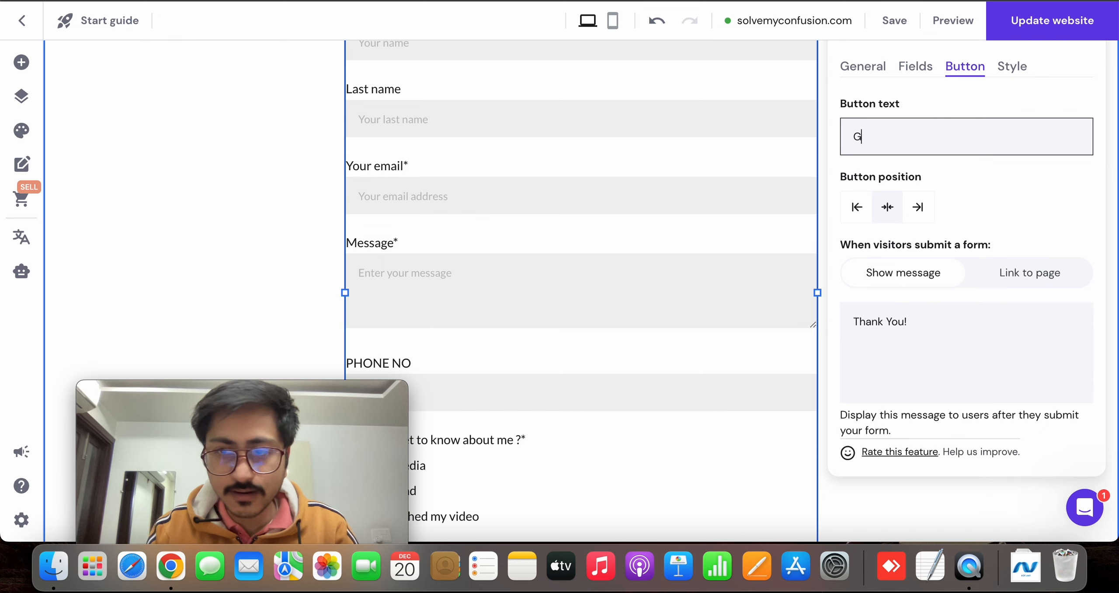
{"action": "type", "text": "et in touch"}
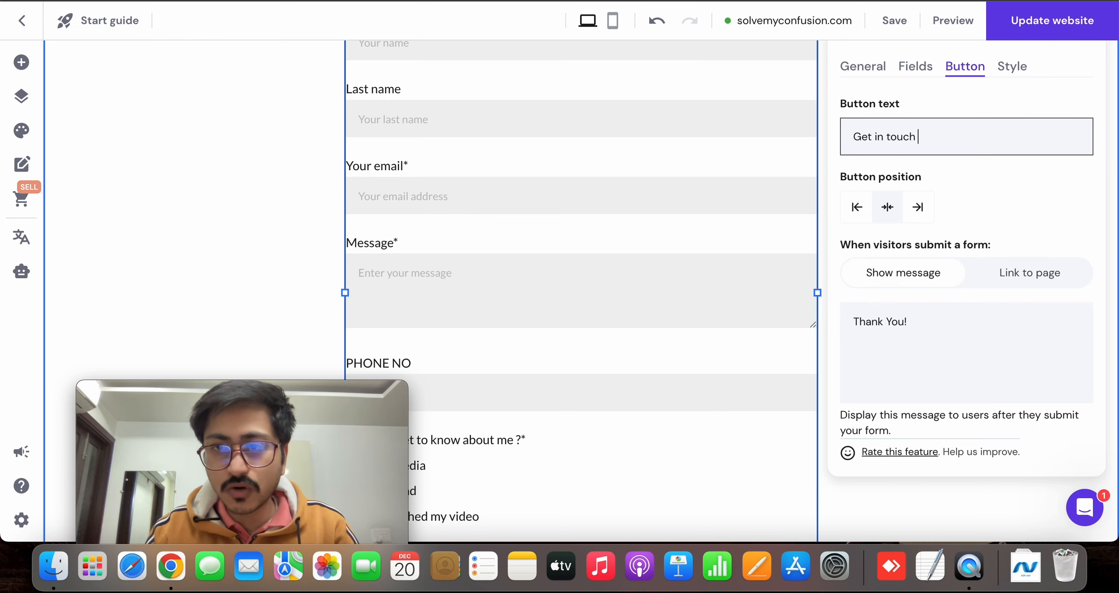
Try "Request call back" as the form button's text
{"action": "key", "text": "super+a"}
{"action": "key", "text": "BackSpace"}
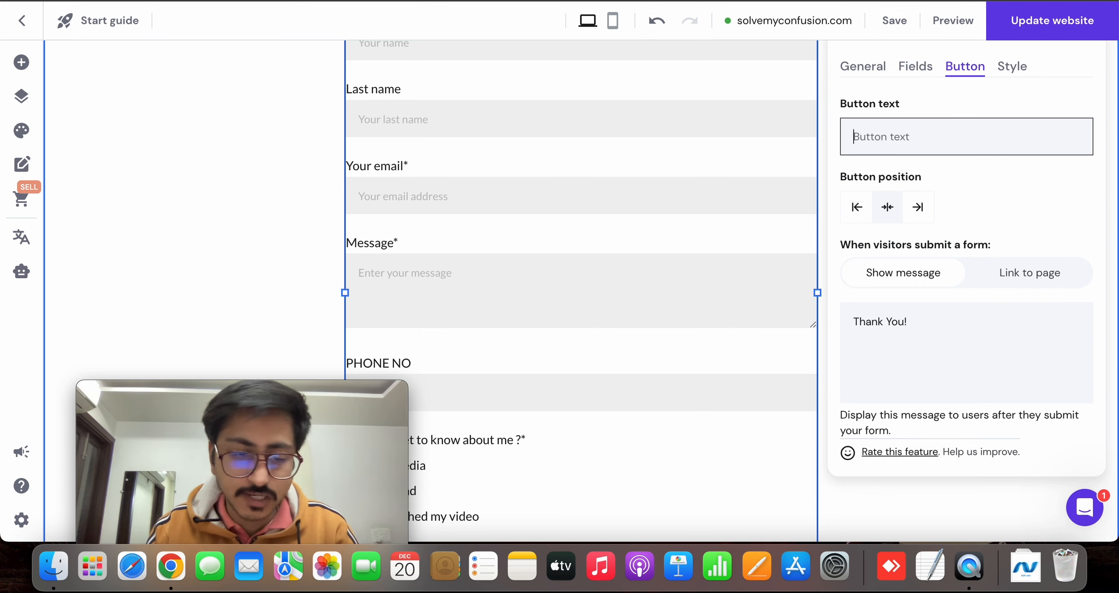
{"action": "type", "text": "Reque"}
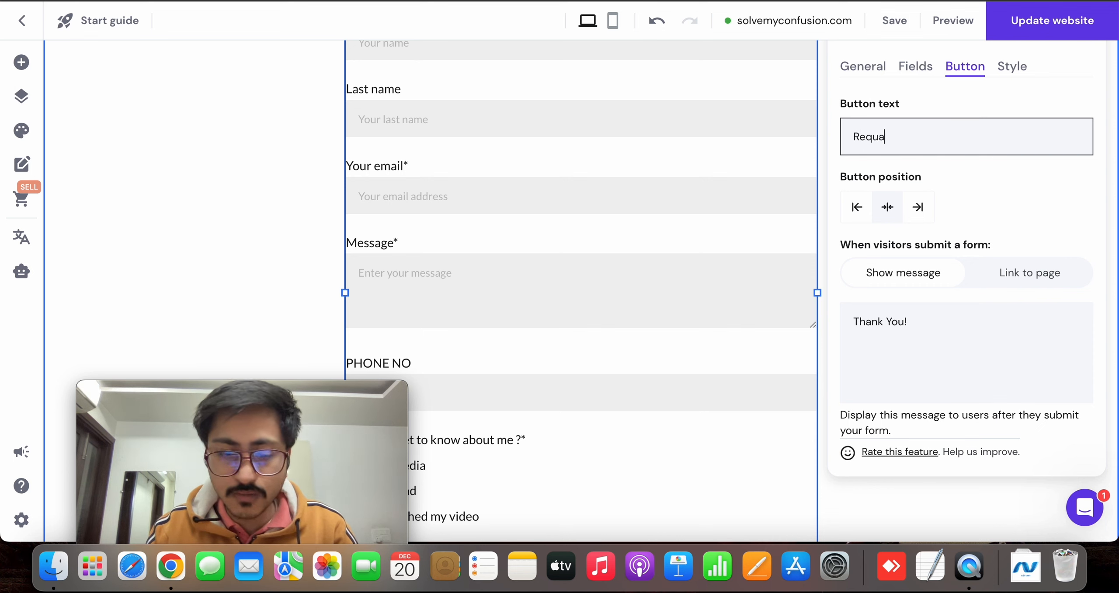
{"action": "type", "text": "st call "}
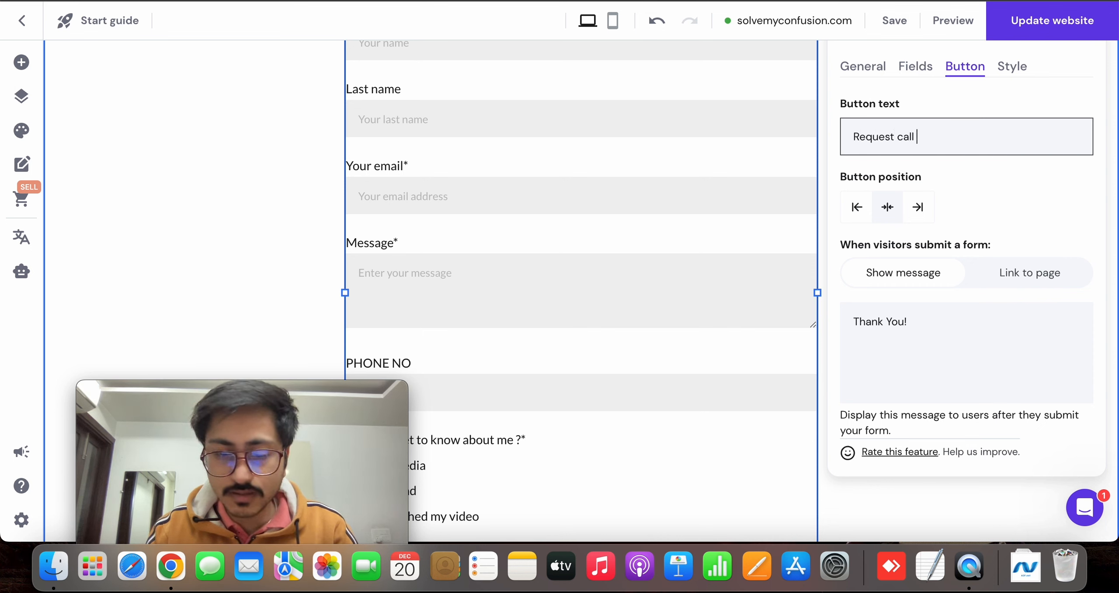
{"action": "type", "text": "backj"}
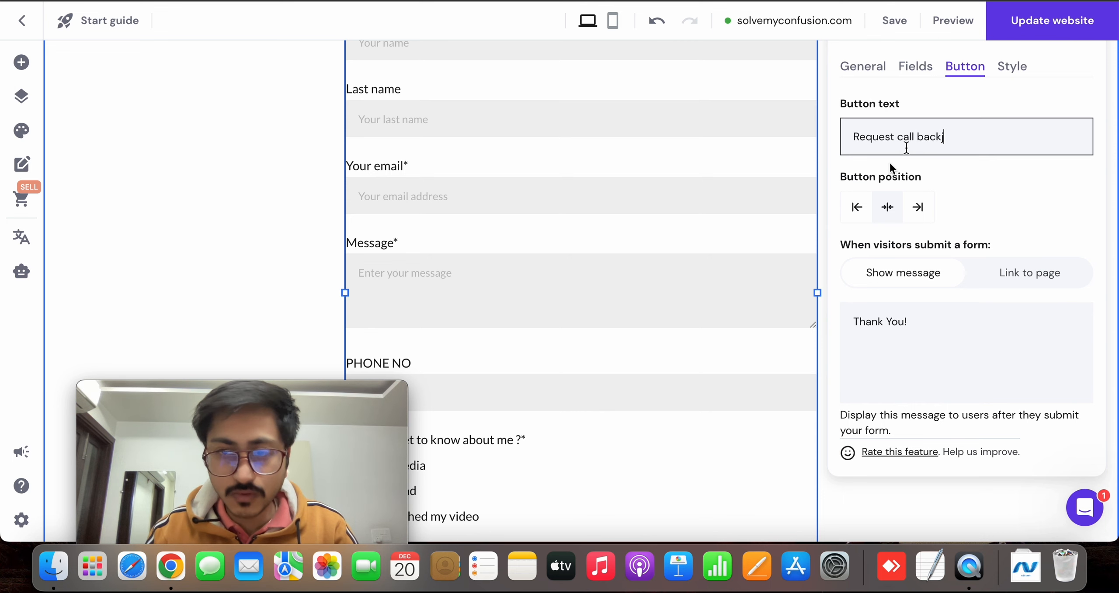
{"action": "scroll", "coordinate": [749, 229], "scroll_direction": "down", "scroll_amount": 8}
{"action": "scroll", "coordinate": [749, 228], "scroll_direction": "up", "scroll_amount": 3}
{"action": "scroll", "coordinate": [749, 229], "scroll_direction": "up", "scroll_amount": 5}
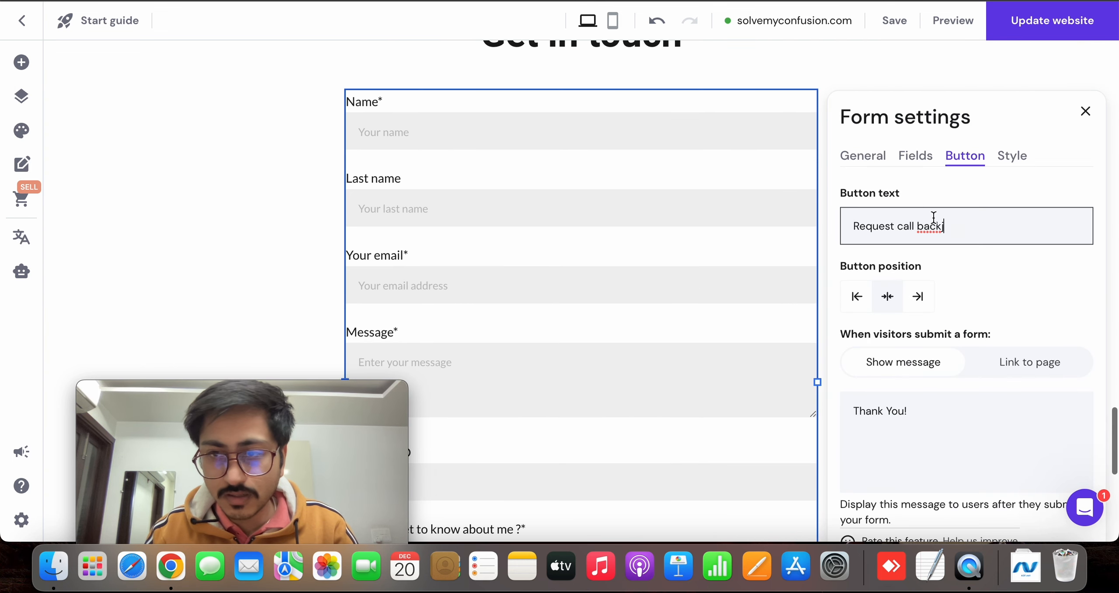
Restore the form button's text to "Submit"
{"action": "key", "text": "BackSpace"}
{"action": "key", "text": "super+a"}
{"action": "type", "text": "S"}
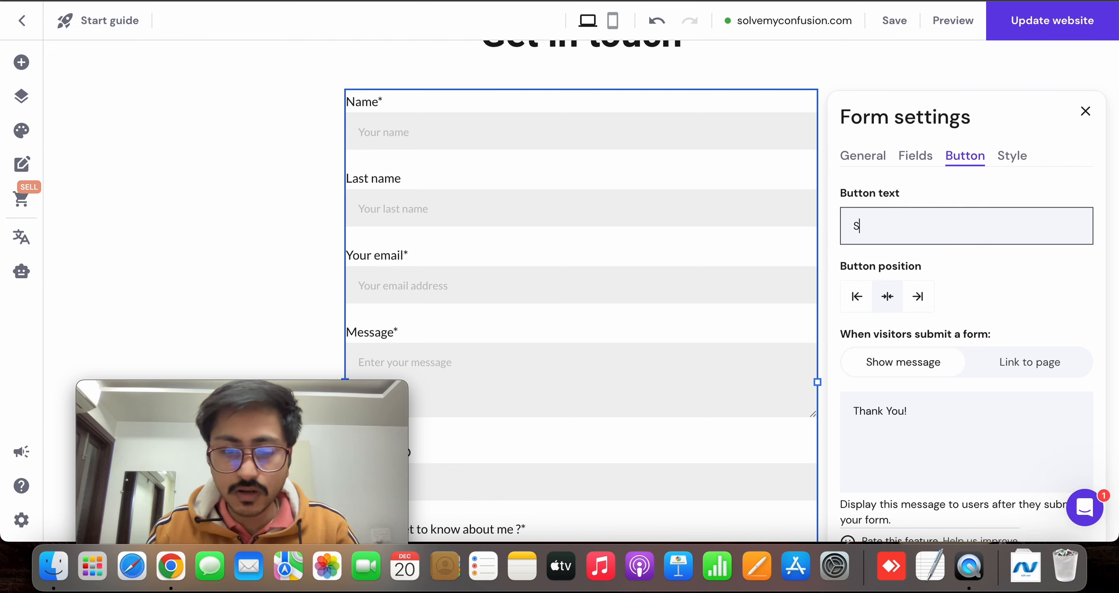
{"action": "type", "text": "ubmit"}
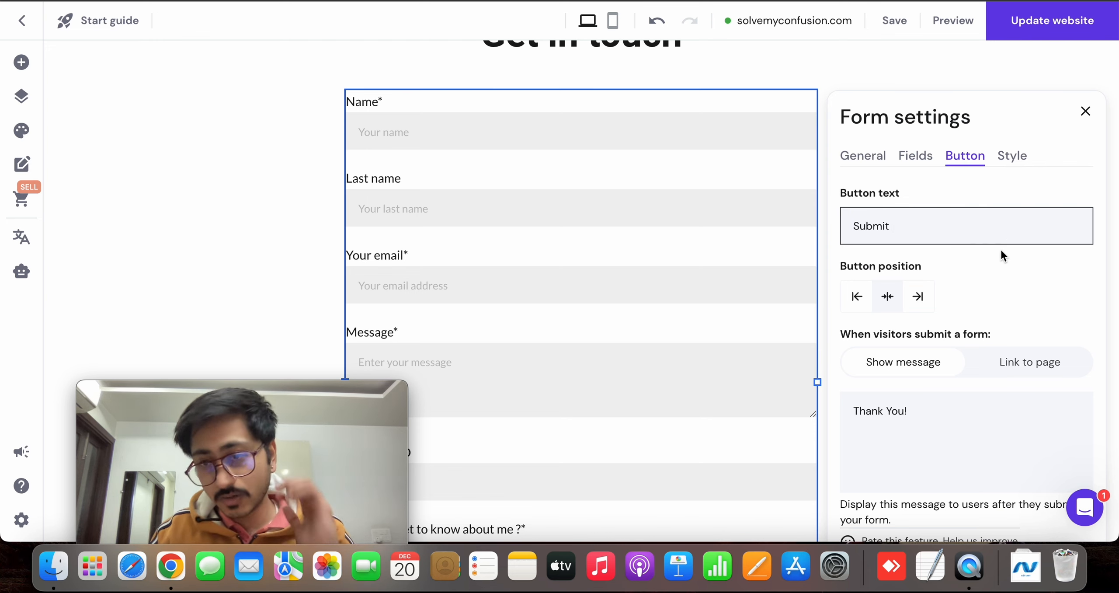
{"action": "scroll", "coordinate": [1001, 252], "scroll_direction": "down", "scroll_amount": 5}
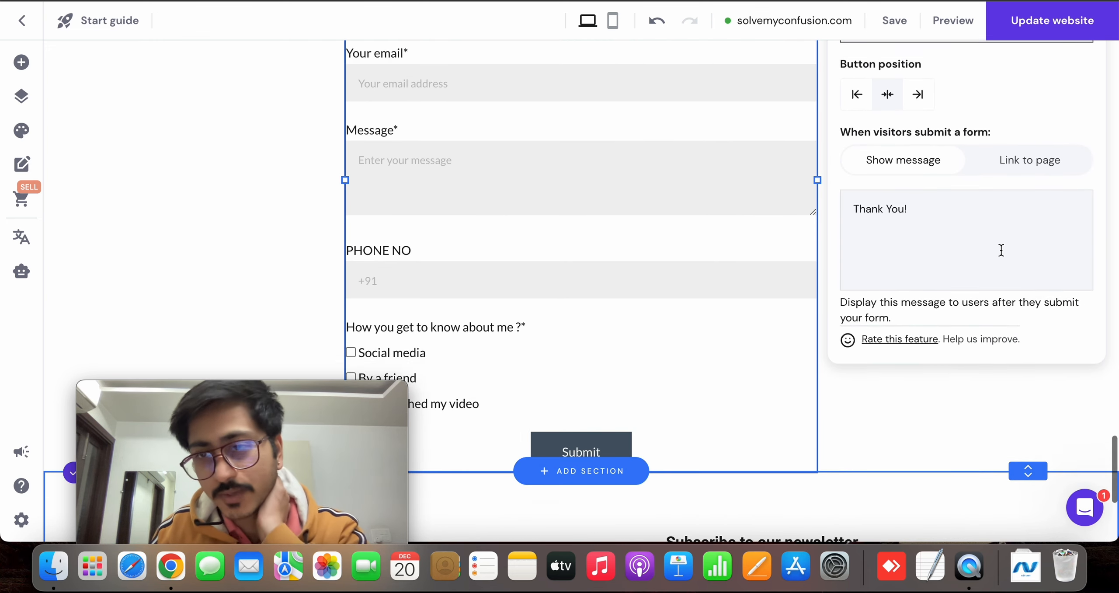
{"action": "scroll", "coordinate": [1001, 250], "scroll_direction": "up", "scroll_amount": 6}
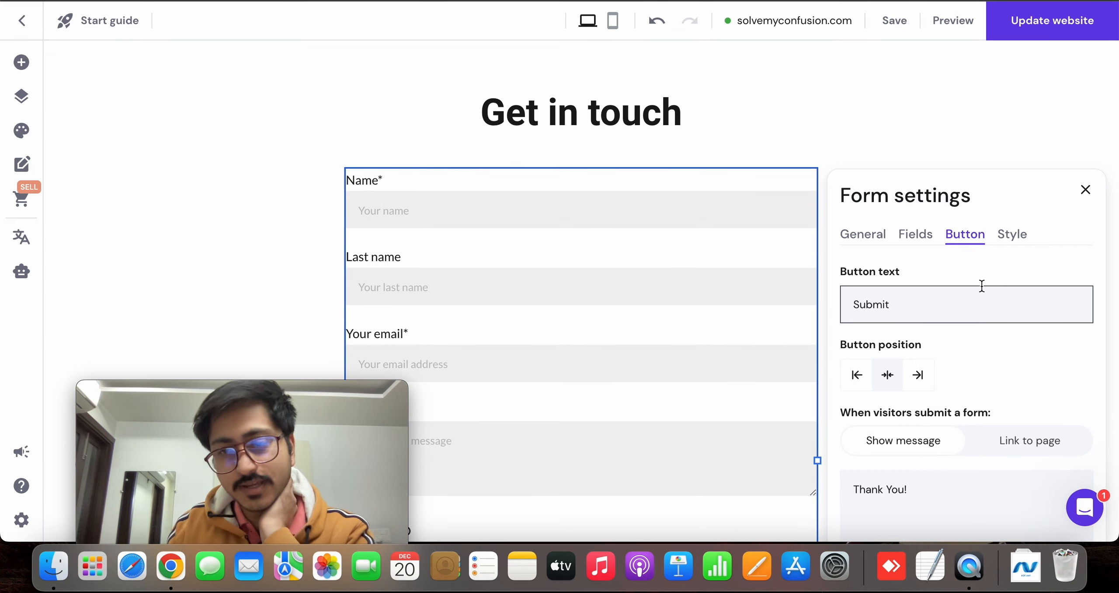
Try left alignment for the form's Submit button and return it to the centre
{"action": "scroll", "coordinate": [982, 285], "scroll_direction": "down", "scroll_amount": 7}
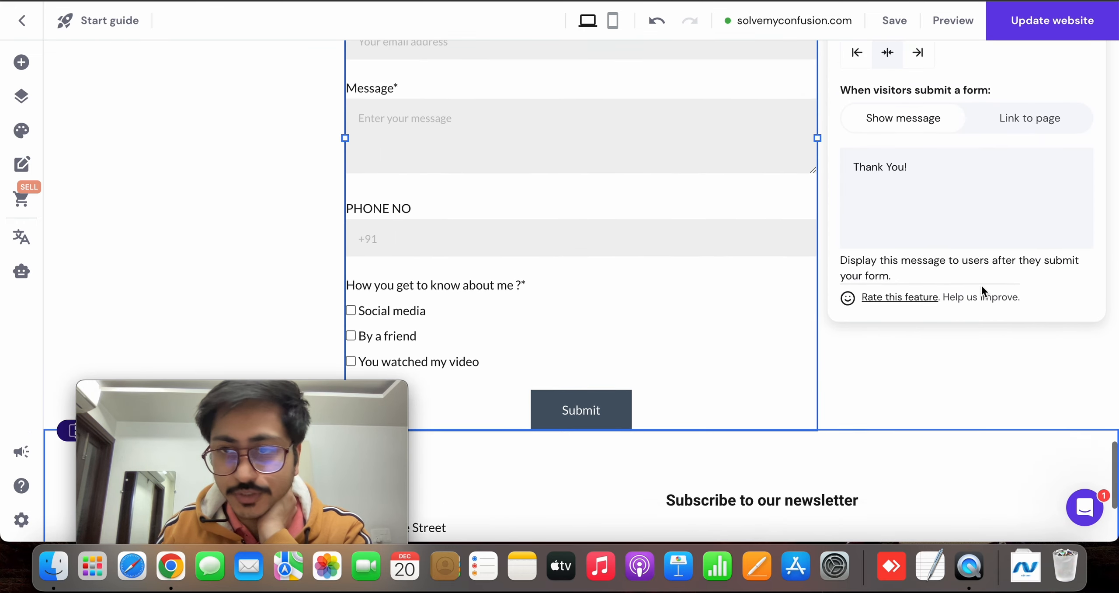
{"action": "scroll", "coordinate": [980, 286], "scroll_direction": "up", "scroll_amount": 3}
{"action": "left_click", "coordinate": [857, 184]}
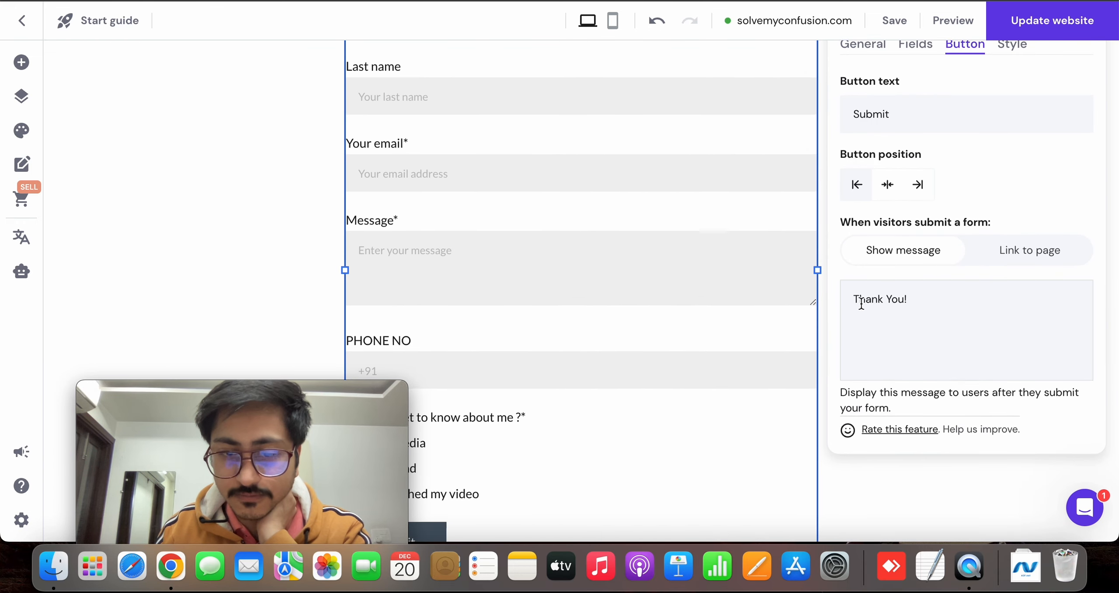
{"action": "scroll", "coordinate": [437, 315], "scroll_direction": "down", "scroll_amount": 7}
{"action": "scroll", "coordinate": [799, 188], "scroll_direction": "up", "scroll_amount": 7}
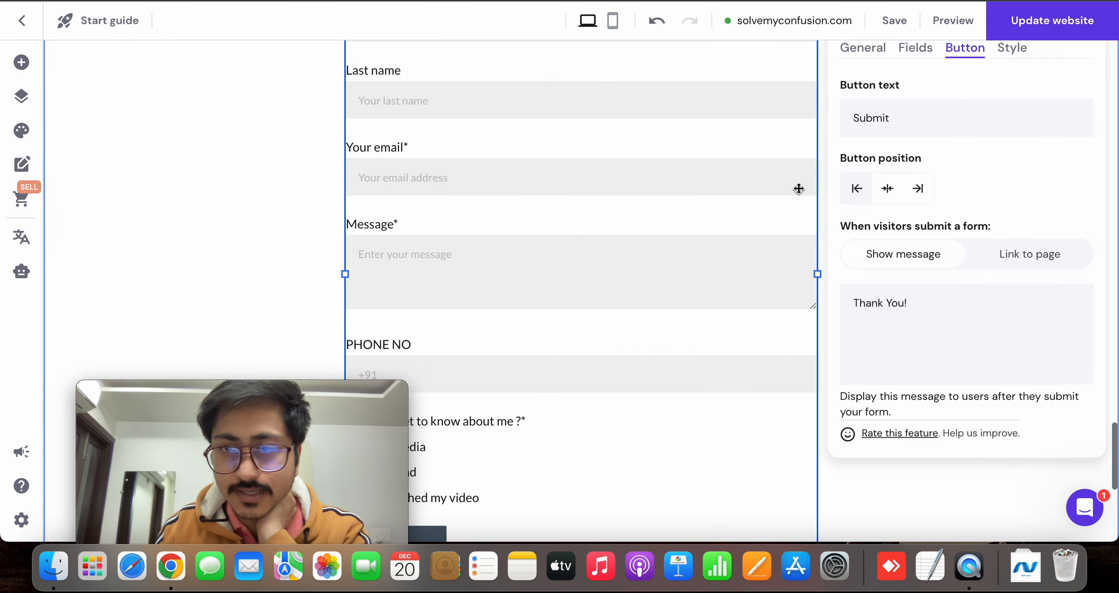
{"action": "left_click", "coordinate": [888, 188]}
{"action": "scroll", "coordinate": [904, 174], "scroll_direction": "down", "scroll_amount": 4}
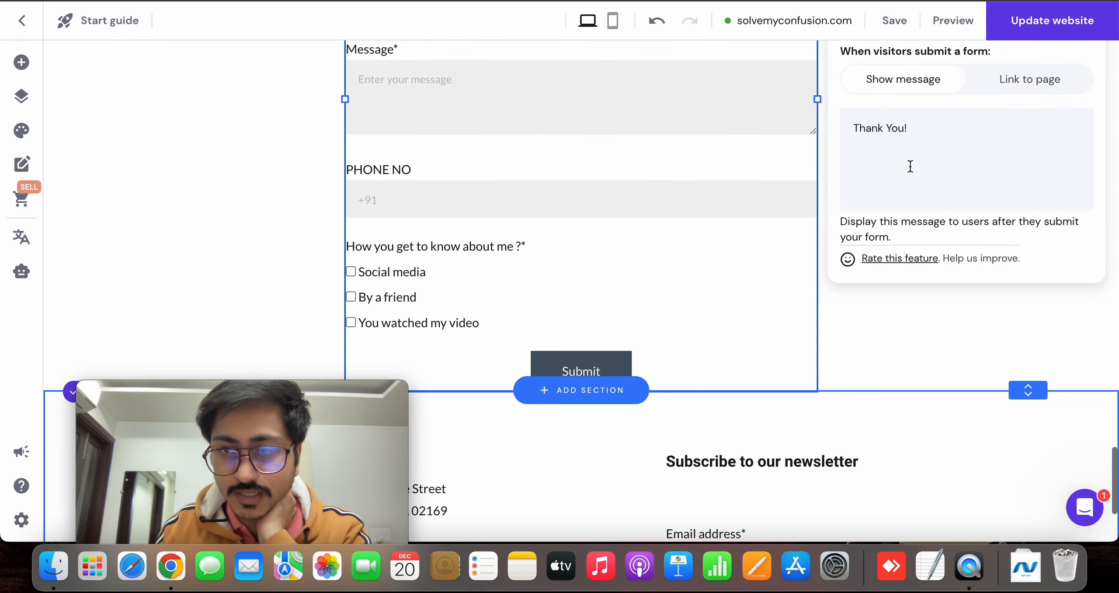
Try right alignment for the form's Submit button and return it to the centre
{"action": "scroll", "coordinate": [914, 162], "scroll_direction": "up", "scroll_amount": 3}
{"action": "left_click", "coordinate": [917, 138]}
{"action": "left_click", "coordinate": [882, 139]}
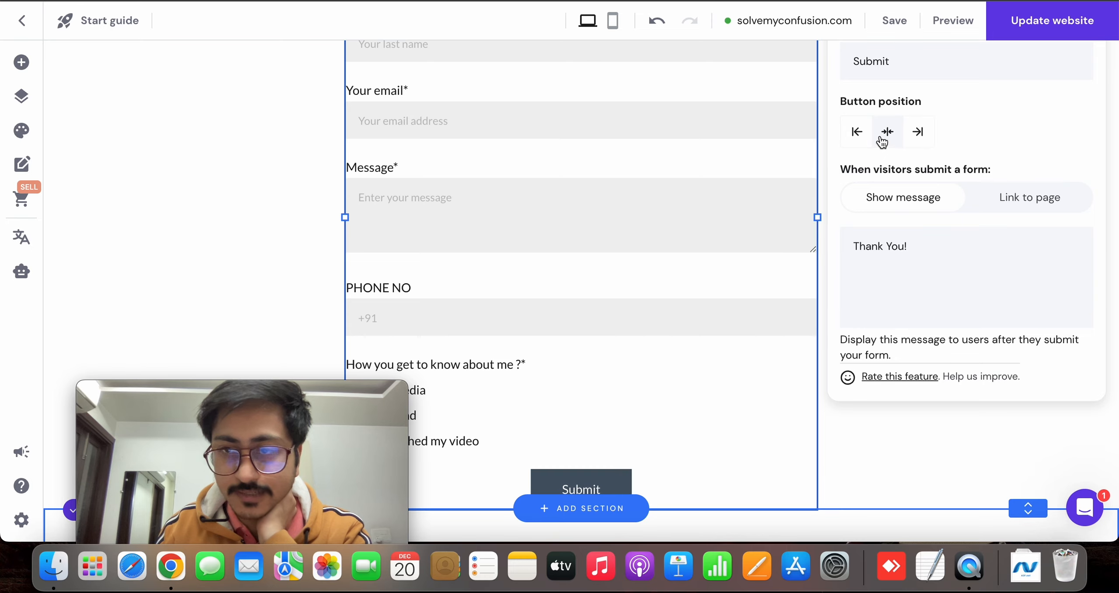
{"action": "scroll", "coordinate": [904, 218], "scroll_direction": "up", "scroll_amount": 3}
{"action": "scroll", "coordinate": [980, 270], "scroll_direction": "down", "scroll_amount": 1}
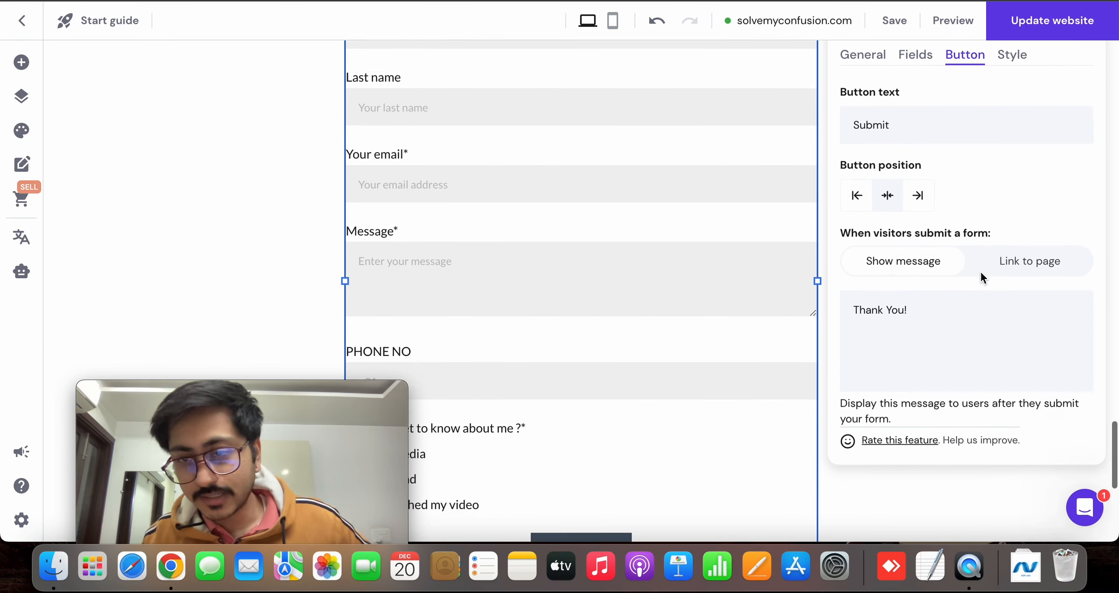
Set the form to link to a page when visitors submit it, with Home as the target page
{"action": "scroll", "coordinate": [980, 270], "scroll_direction": "down", "scroll_amount": 1}
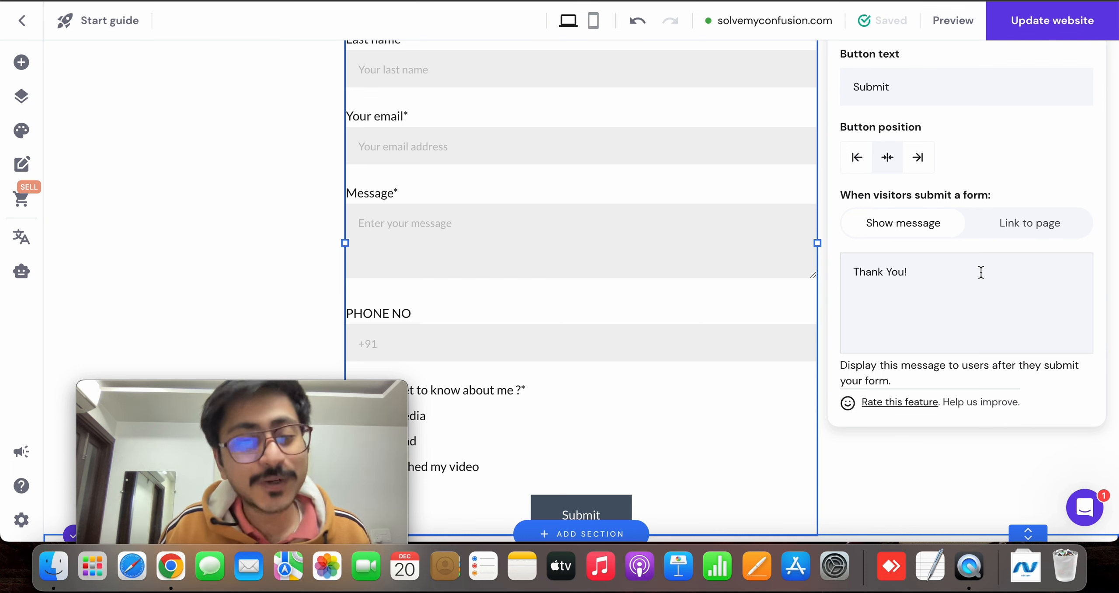
{"action": "left_click", "coordinate": [1014, 240]}
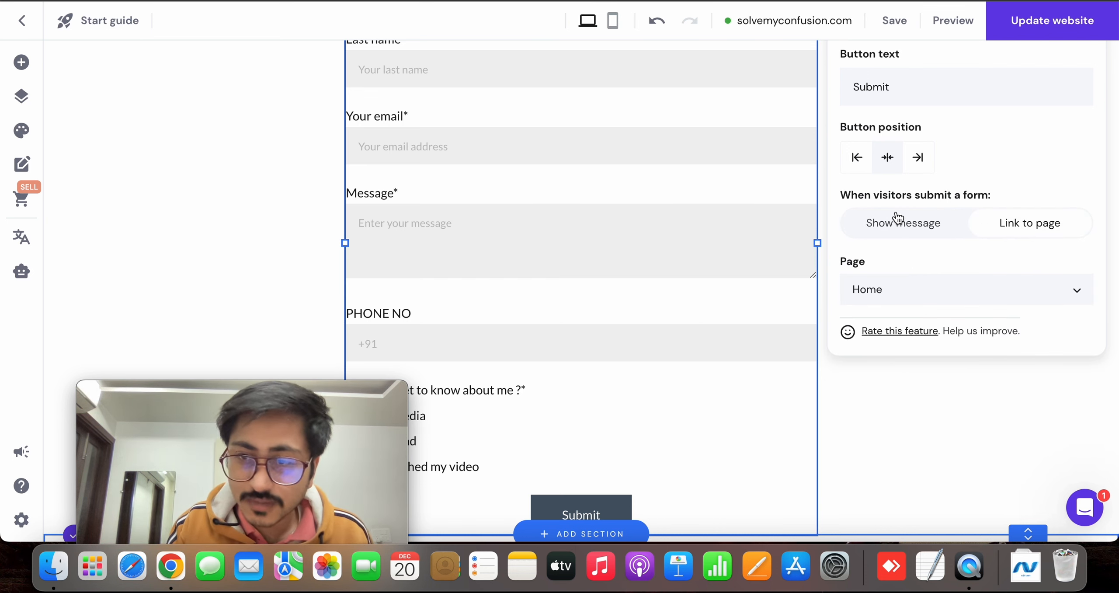
{"action": "left_click", "coordinate": [936, 287]}
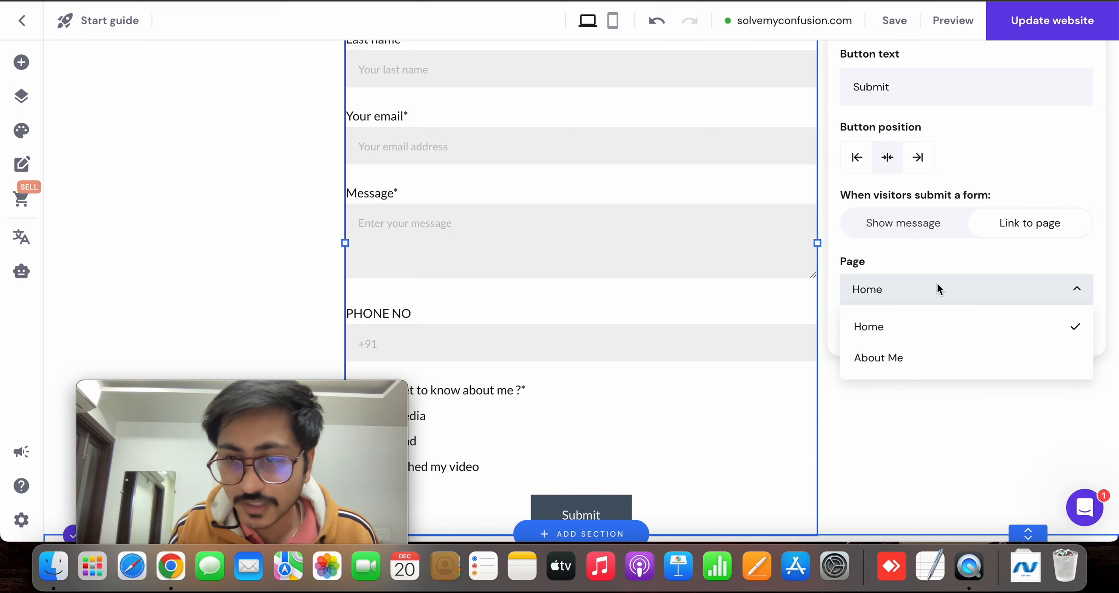
{"action": "left_click", "coordinate": [936, 288]}
{"action": "left_click", "coordinate": [924, 289]}
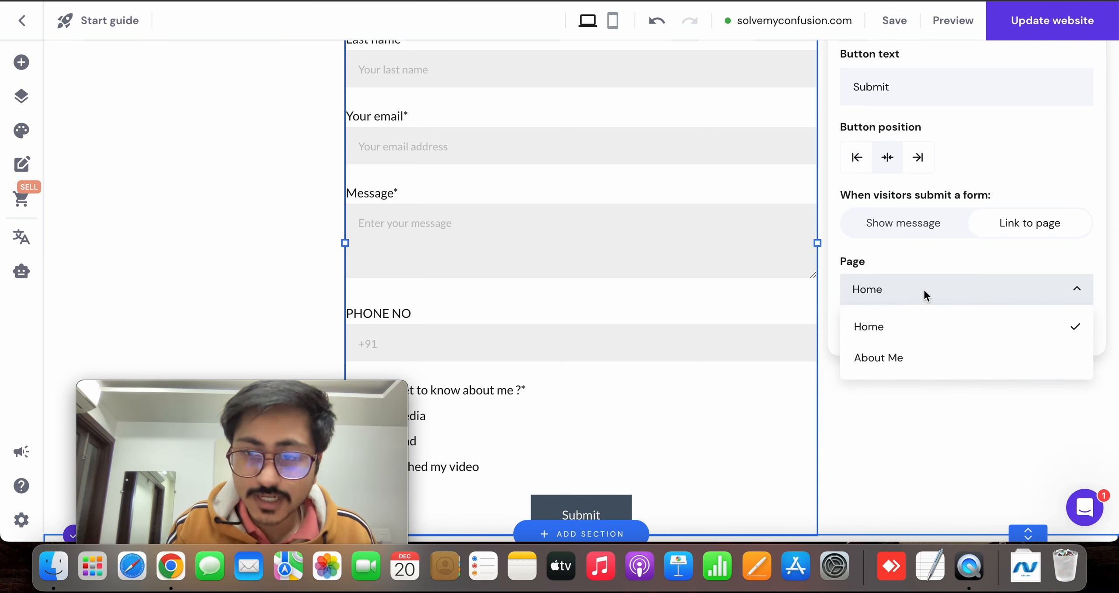
{"action": "left_click", "coordinate": [956, 283]}
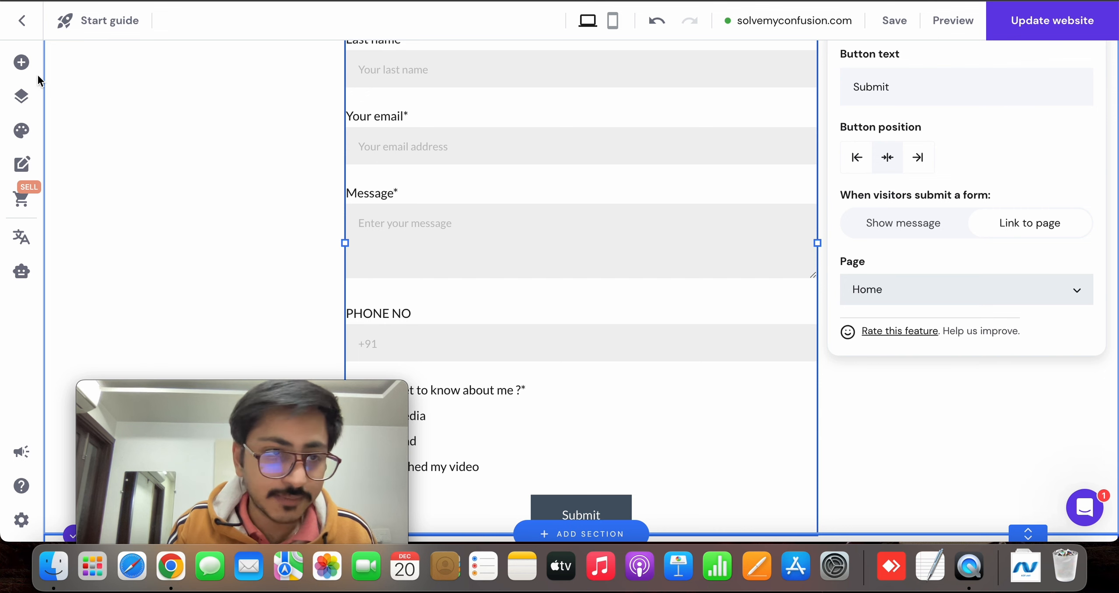
Add a new empty page to the website's main navigation
{"action": "left_click", "coordinate": [21, 62]}
{"action": "left_click", "coordinate": [21, 96]}
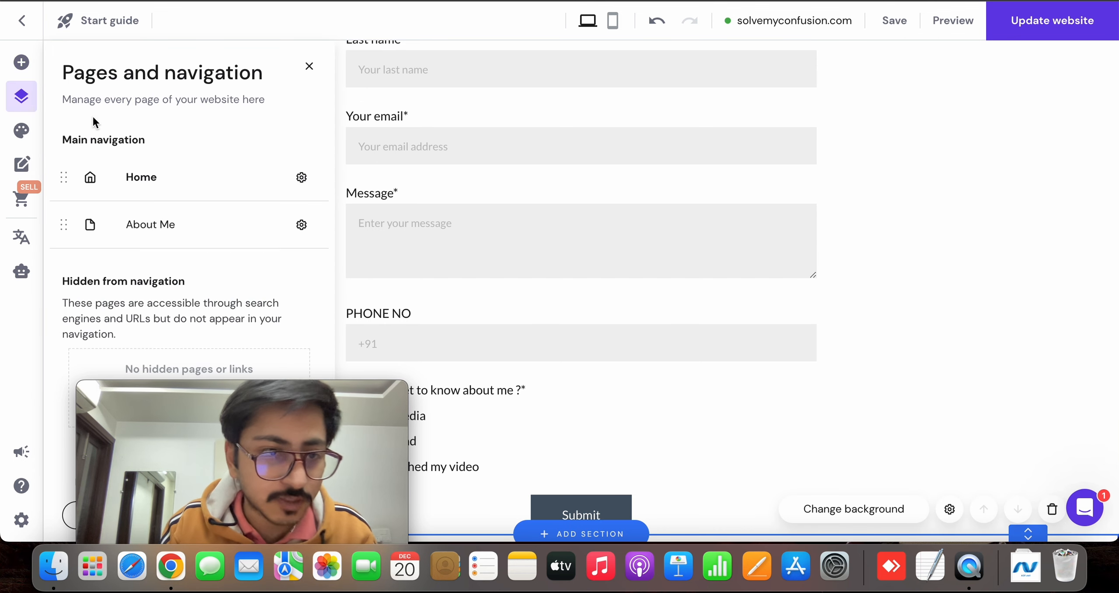
{"action": "left_click_drag", "start_coordinate": [205, 413], "coordinate": [656, 344]}
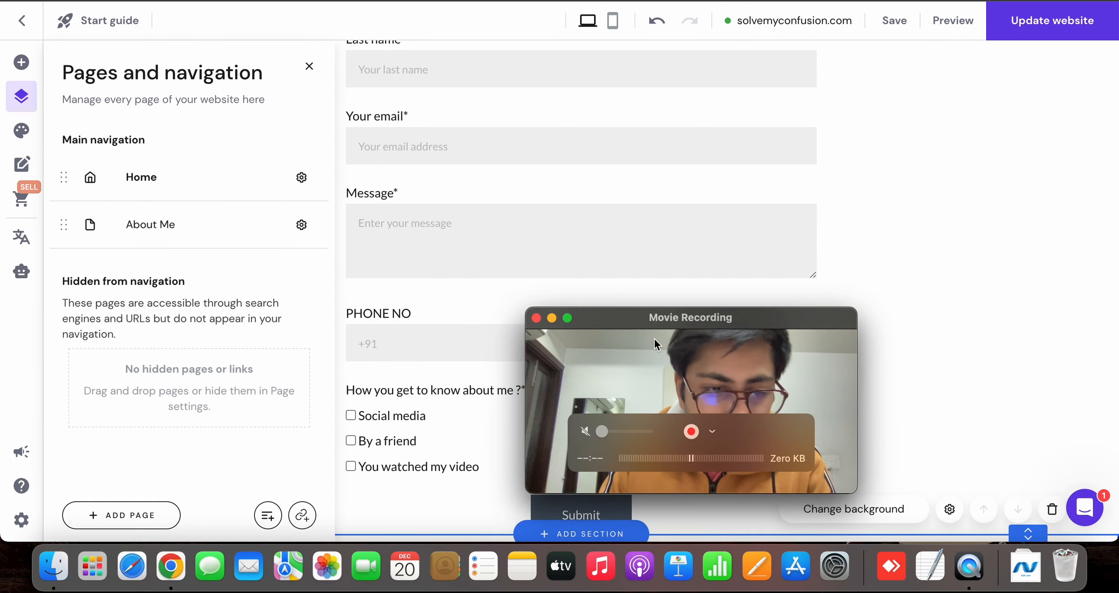
{"action": "left_click", "coordinate": [136, 515]}
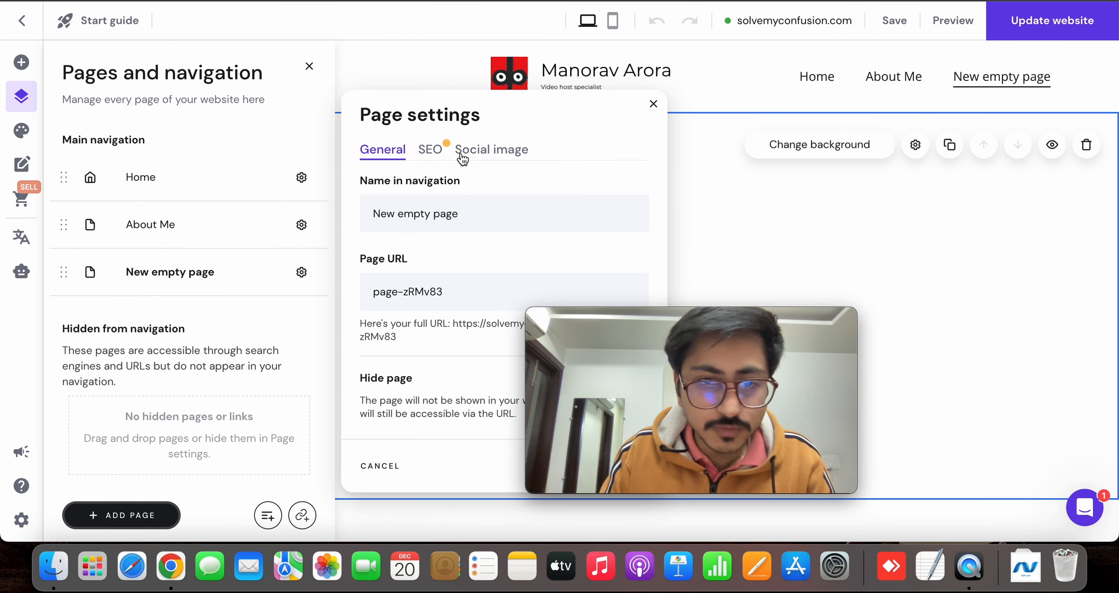
Name the new page "Thank you" in the navigation and save its page settings
{"action": "left_click", "coordinate": [437, 213]}
{"action": "type", "text": "Thja"}
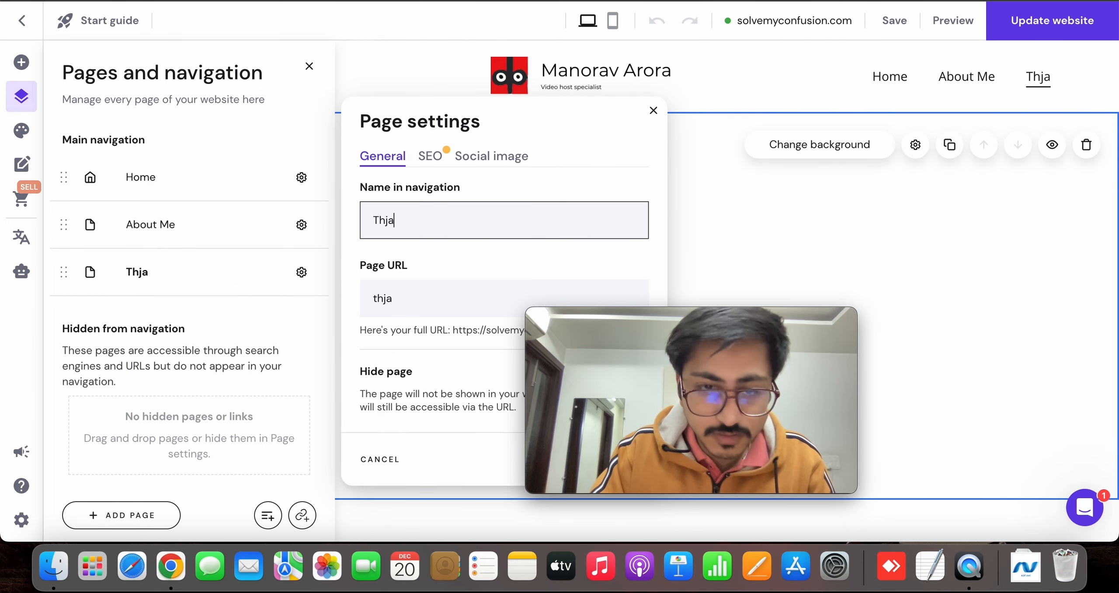
{"action": "key", "text": "BackSpace"}
{"action": "key", "text": "BackSpace"}
{"action": "type", "text": "a"}
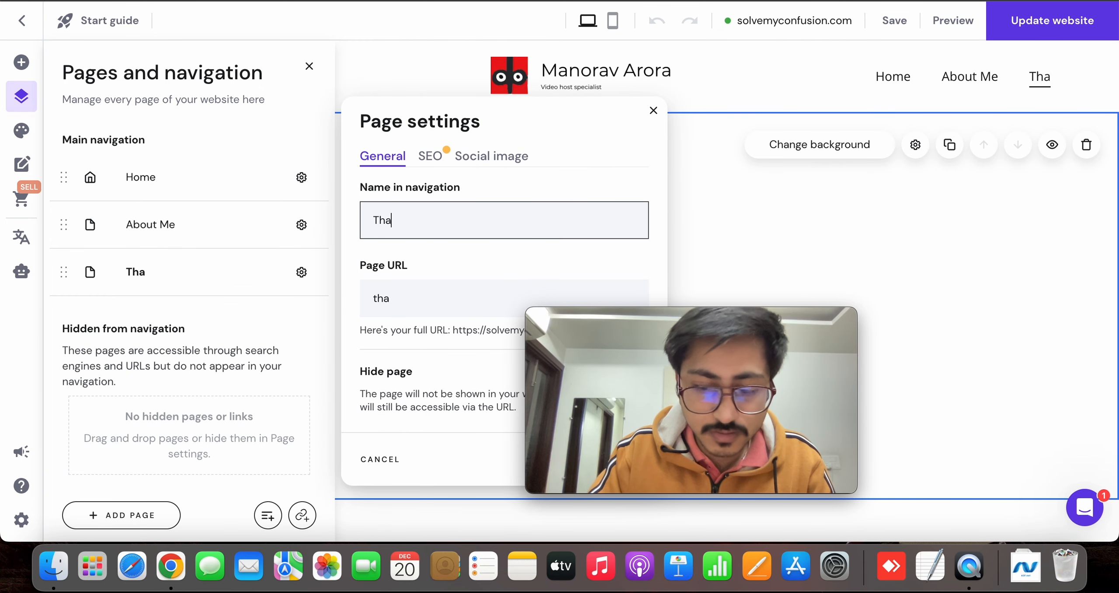
{"action": "type", "text": "nm"}
{"action": "key", "text": "BackSpace"}
{"action": "key", "text": "BackSpace"}
{"action": "type", "text": "nk you"}
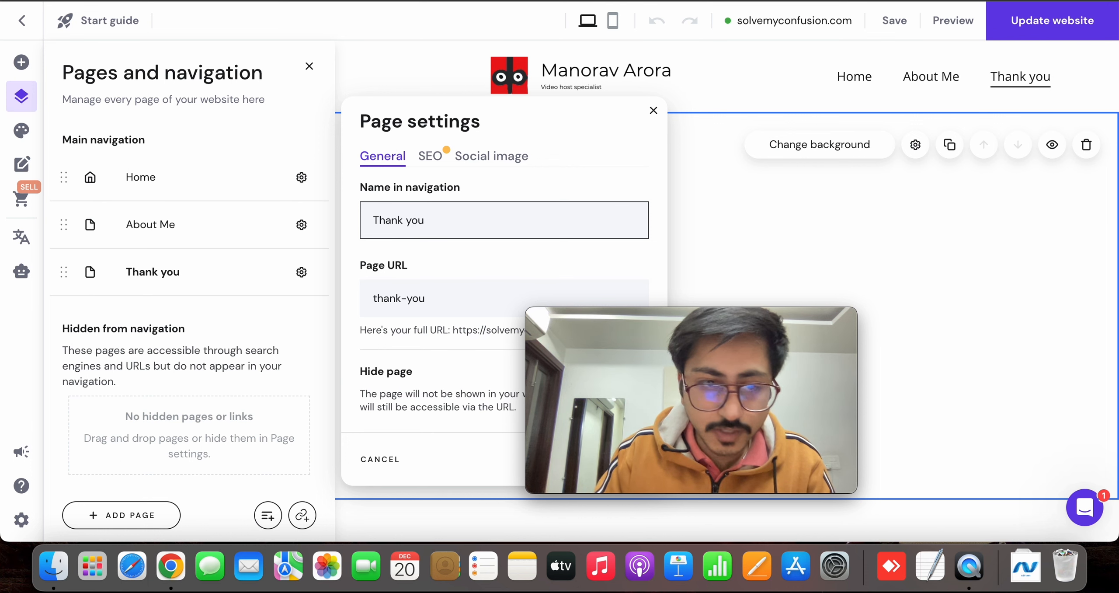
{"action": "left_click_drag", "start_coordinate": [582, 348], "coordinate": [904, 368]}
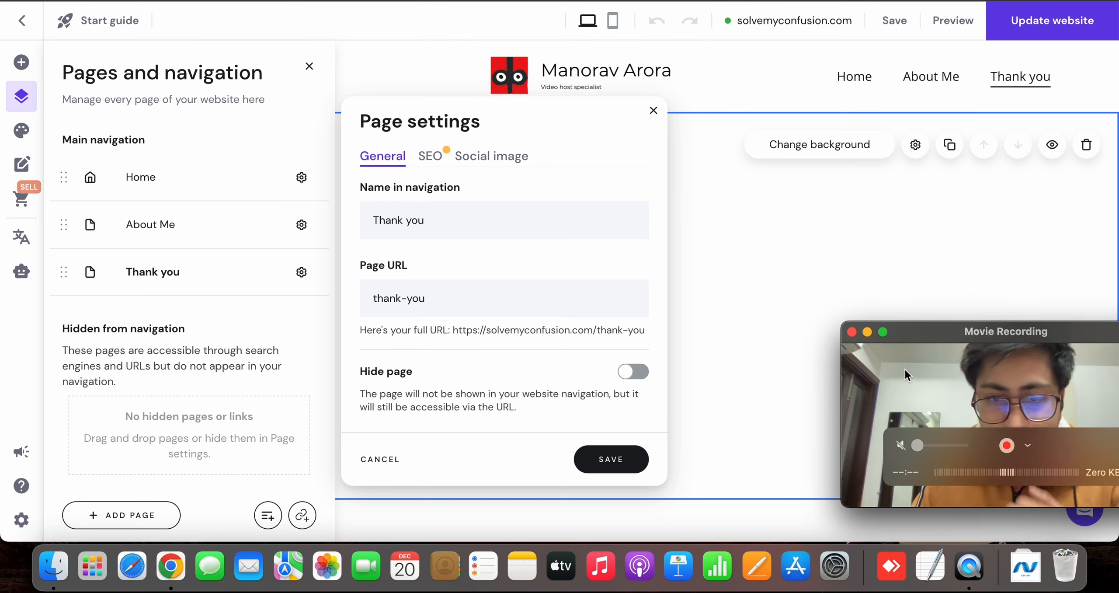
{"action": "left_click", "coordinate": [616, 464]}
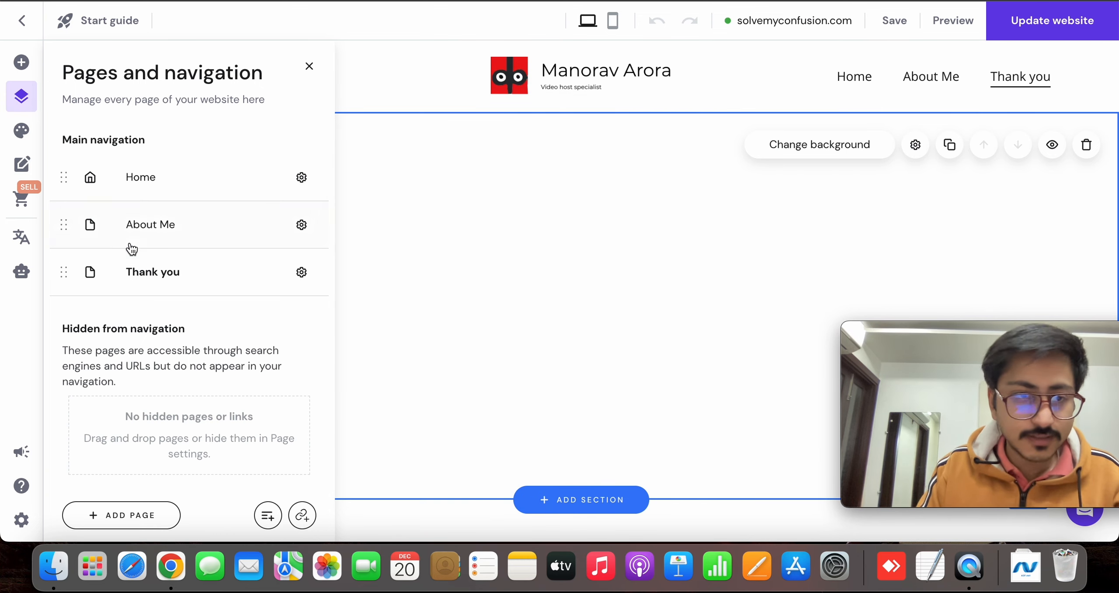
Return to the Home page and set the contact form's submit button to link to the Thank you page
{"action": "left_click", "coordinate": [163, 180]}
{"action": "scroll", "coordinate": [392, 232], "scroll_direction": "down", "scroll_amount": 10}
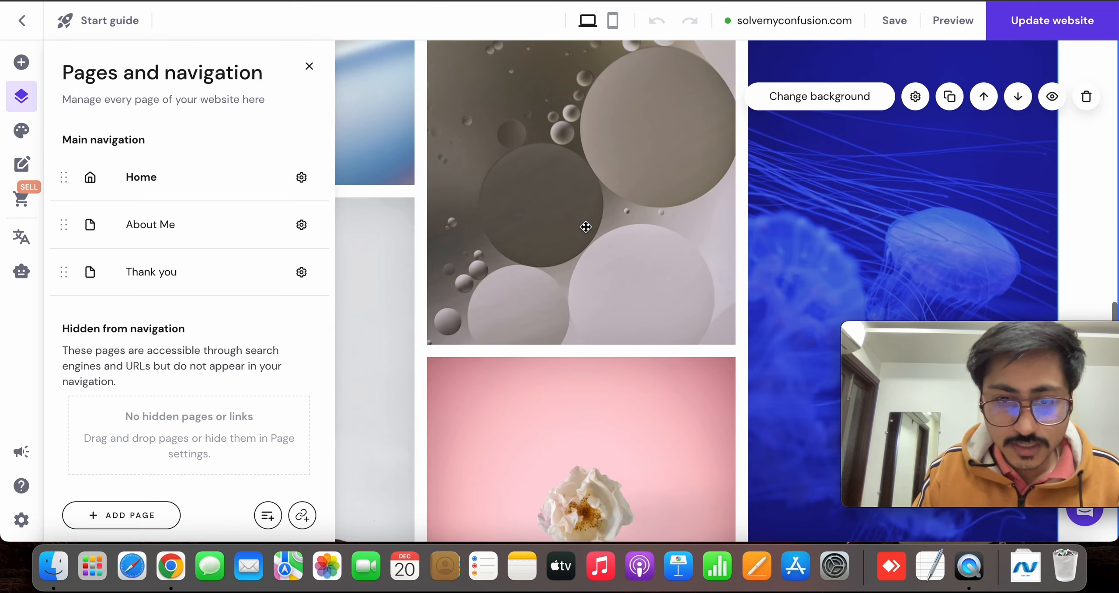
{"action": "scroll", "coordinate": [586, 226], "scroll_direction": "down", "scroll_amount": 10}
{"action": "left_click", "coordinate": [664, 170]}
{"action": "scroll", "coordinate": [790, 196], "scroll_direction": "up", "scroll_amount": 5}
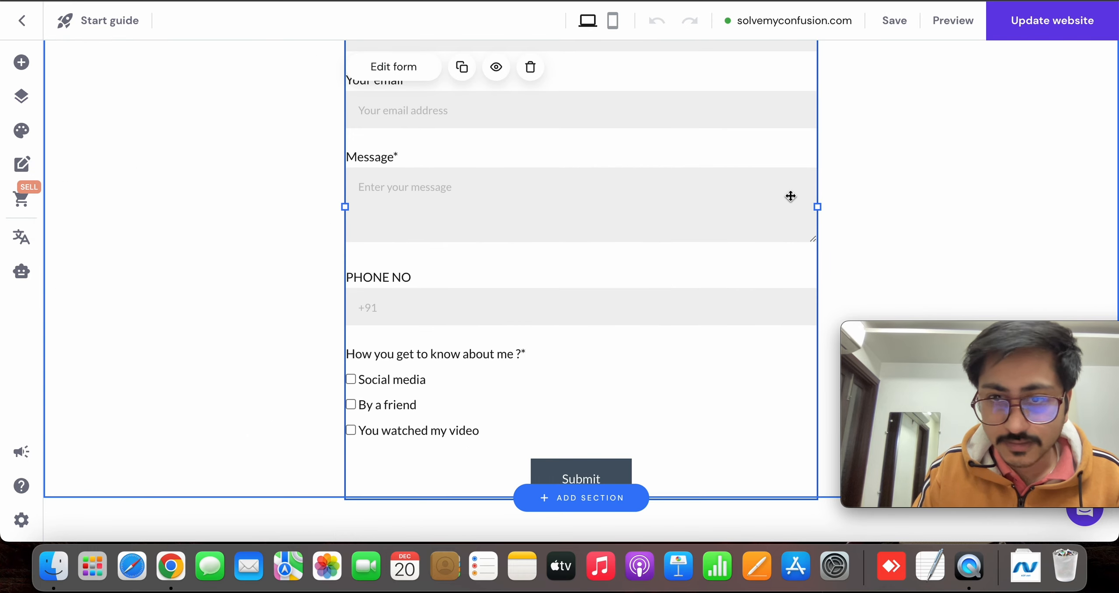
{"action": "scroll", "coordinate": [790, 196], "scroll_direction": "up", "scroll_amount": 4}
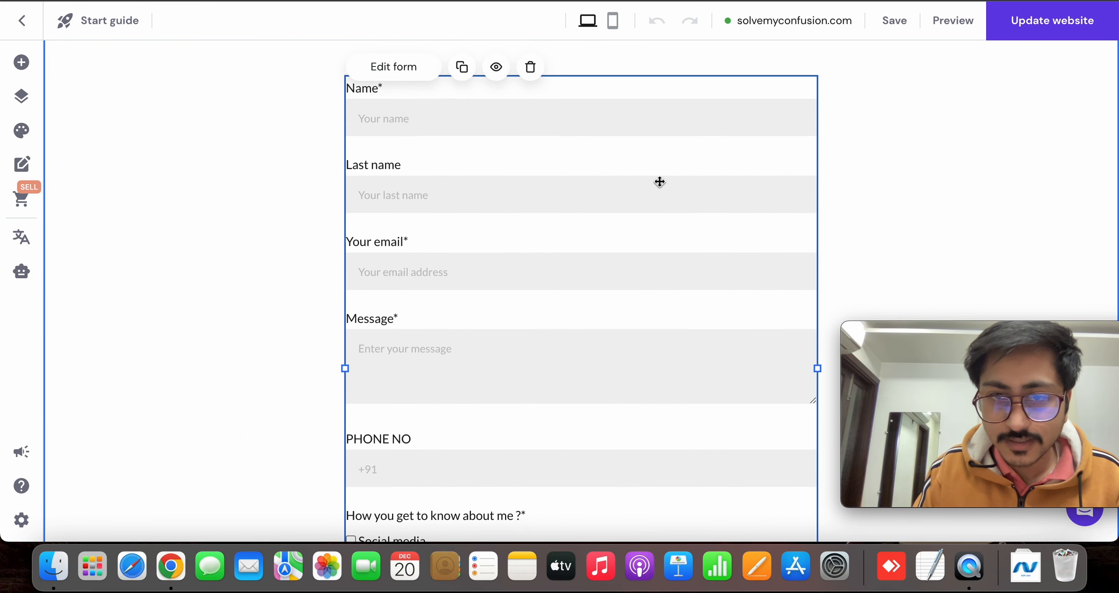
{"action": "left_click", "coordinate": [393, 67]}
{"action": "left_click_drag", "start_coordinate": [928, 367], "coordinate": [276, 371]}
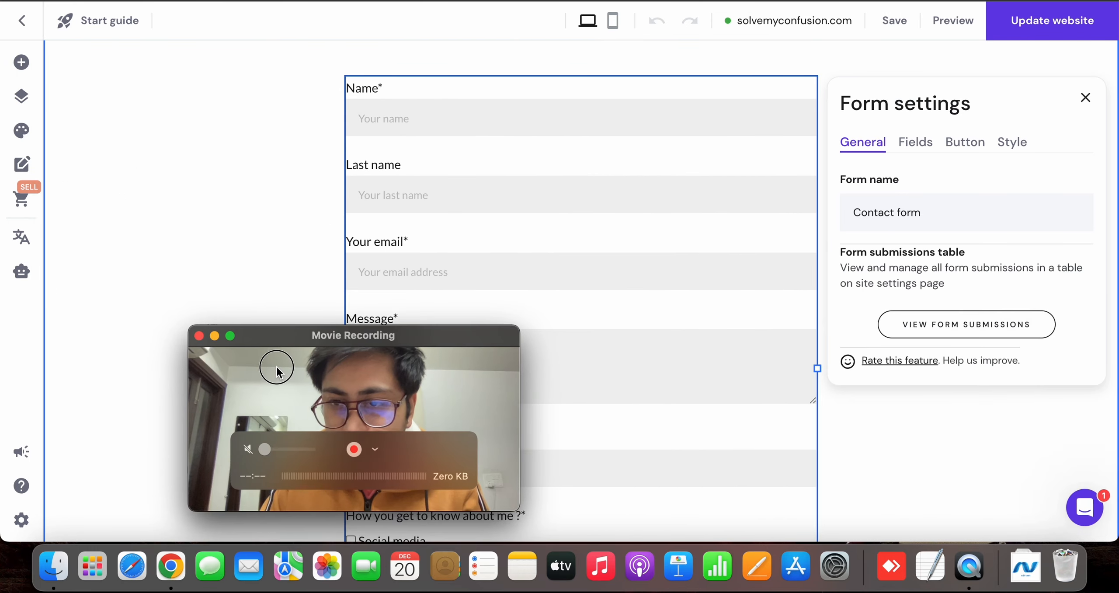
{"action": "left_click", "coordinate": [962, 141]}
{"action": "scroll", "coordinate": [955, 262], "scroll_direction": "down", "scroll_amount": 1}
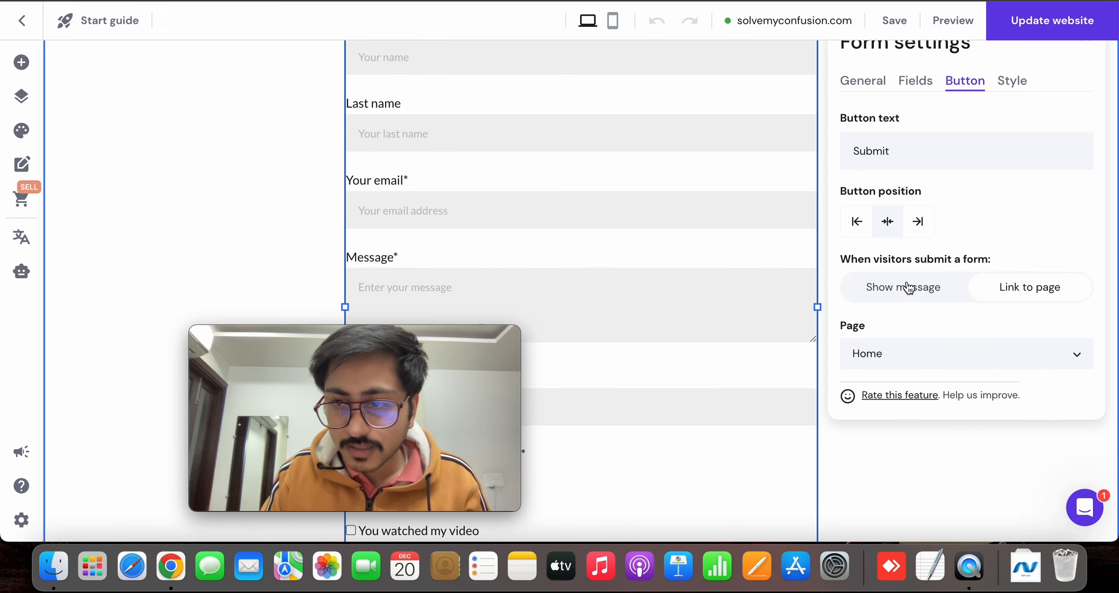
{"action": "left_click", "coordinate": [972, 350]}
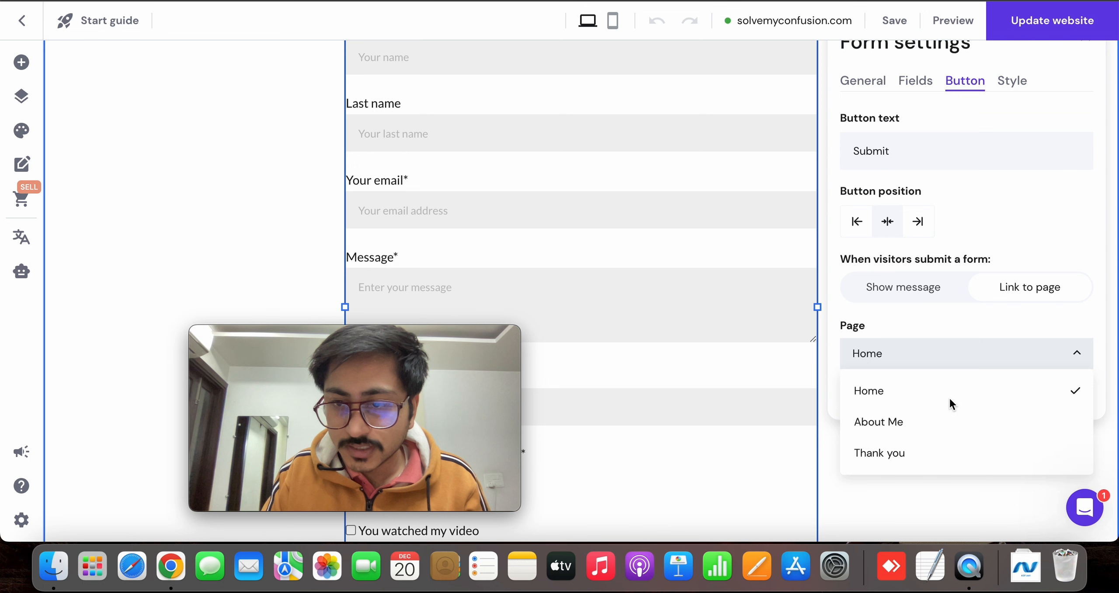
{"action": "left_click", "coordinate": [935, 454]}
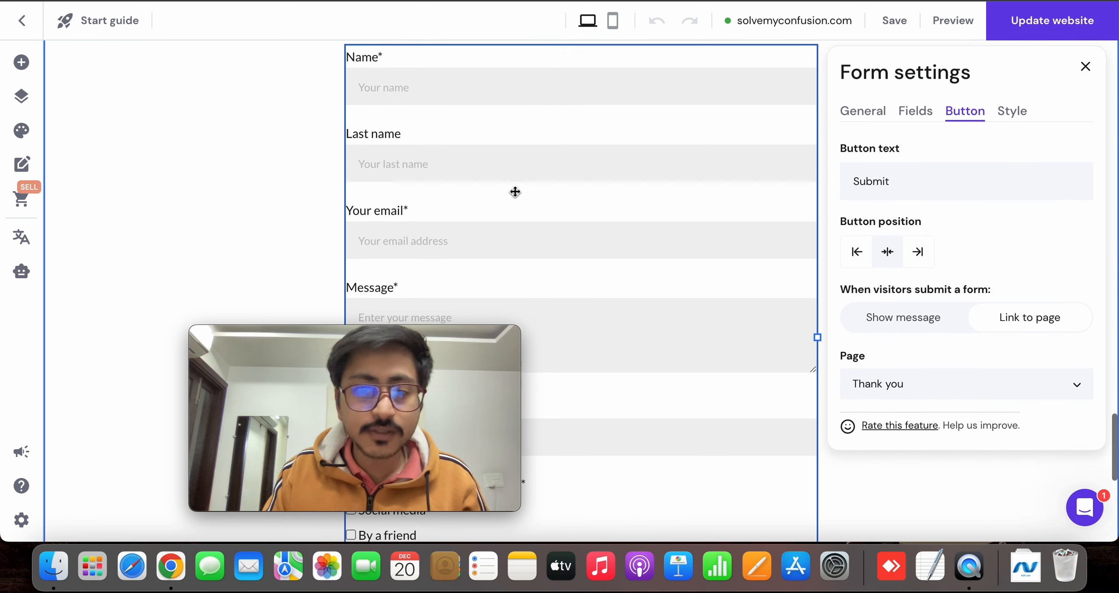
Examine the contact form's style options for the form fields, including colours, text sizes, borders and spacing, and close the form settings
{"action": "scroll", "coordinate": [515, 192], "scroll_direction": "up", "scroll_amount": 1}
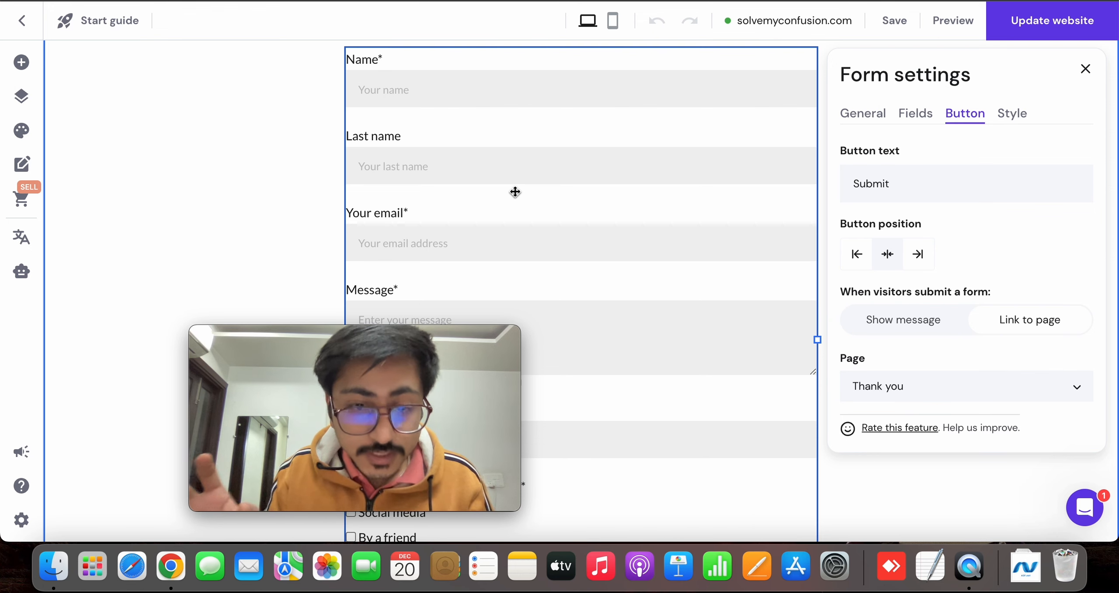
{"action": "left_click_drag", "start_coordinate": [398, 400], "coordinate": [266, 291]}
{"action": "scroll", "coordinate": [847, 444], "scroll_direction": "up", "scroll_amount": 3}
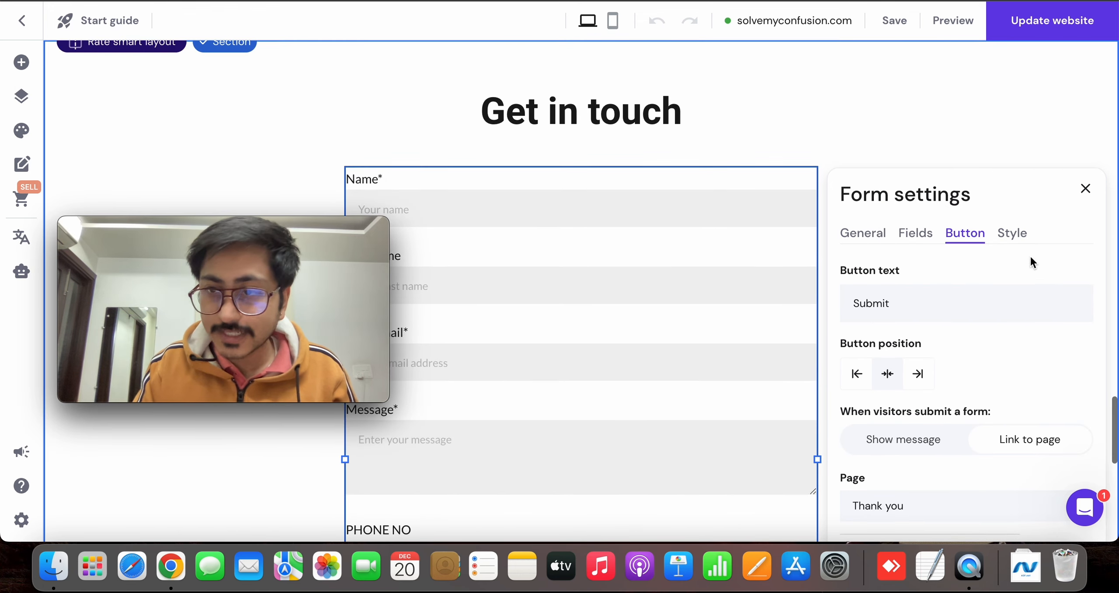
{"action": "left_click", "coordinate": [1015, 233]}
{"action": "scroll", "coordinate": [973, 185], "scroll_direction": "down", "scroll_amount": 6}
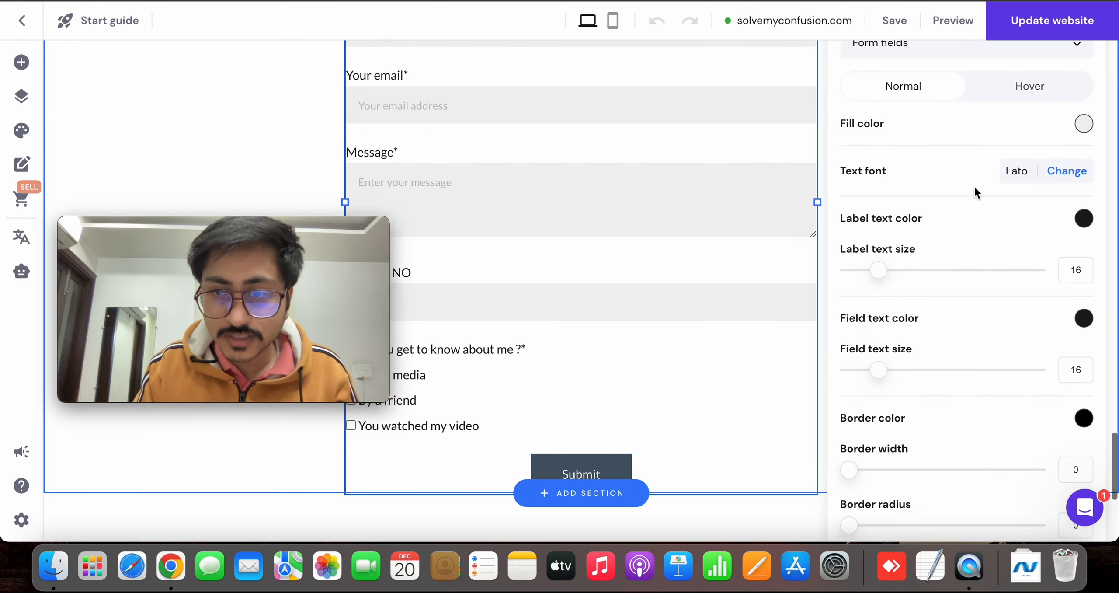
{"action": "scroll", "coordinate": [974, 185], "scroll_direction": "up", "scroll_amount": 3}
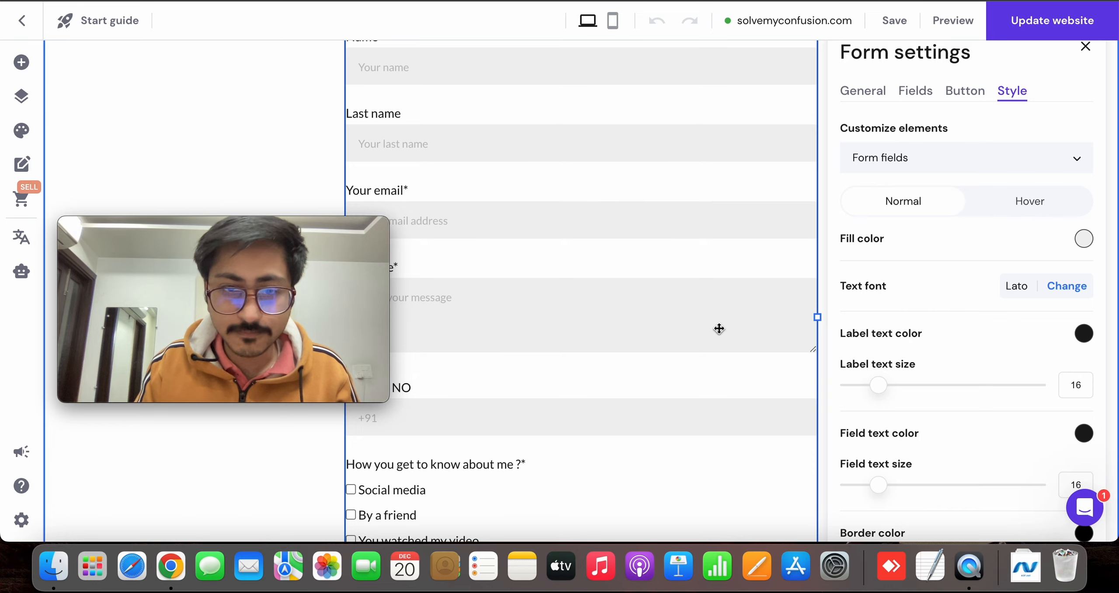
{"action": "scroll", "coordinate": [719, 328], "scroll_direction": "down", "scroll_amount": 5}
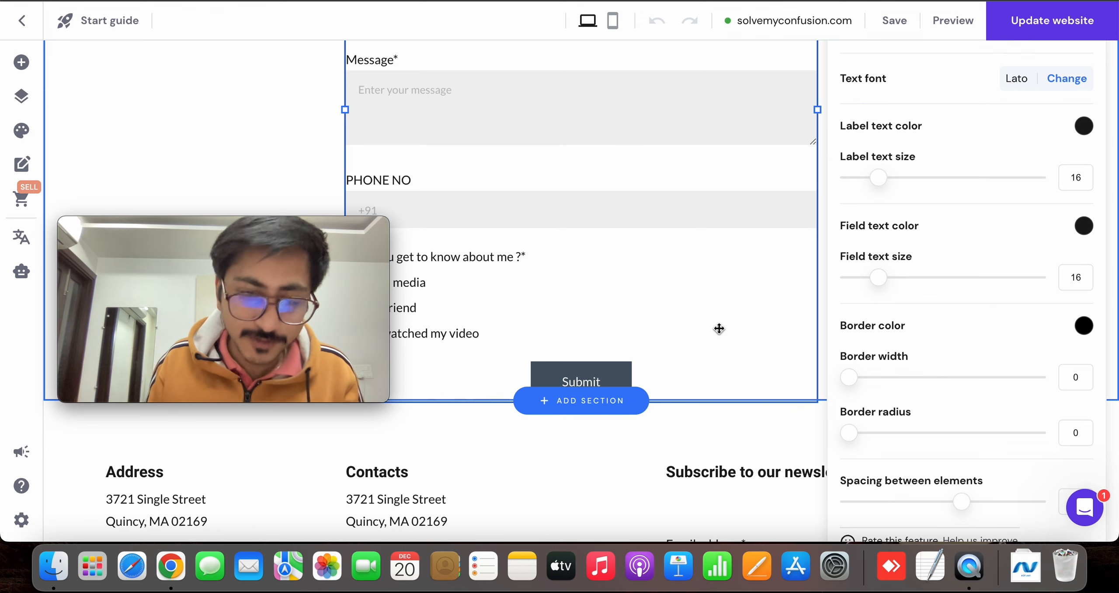
{"action": "scroll", "coordinate": [719, 328], "scroll_direction": "up", "scroll_amount": 5}
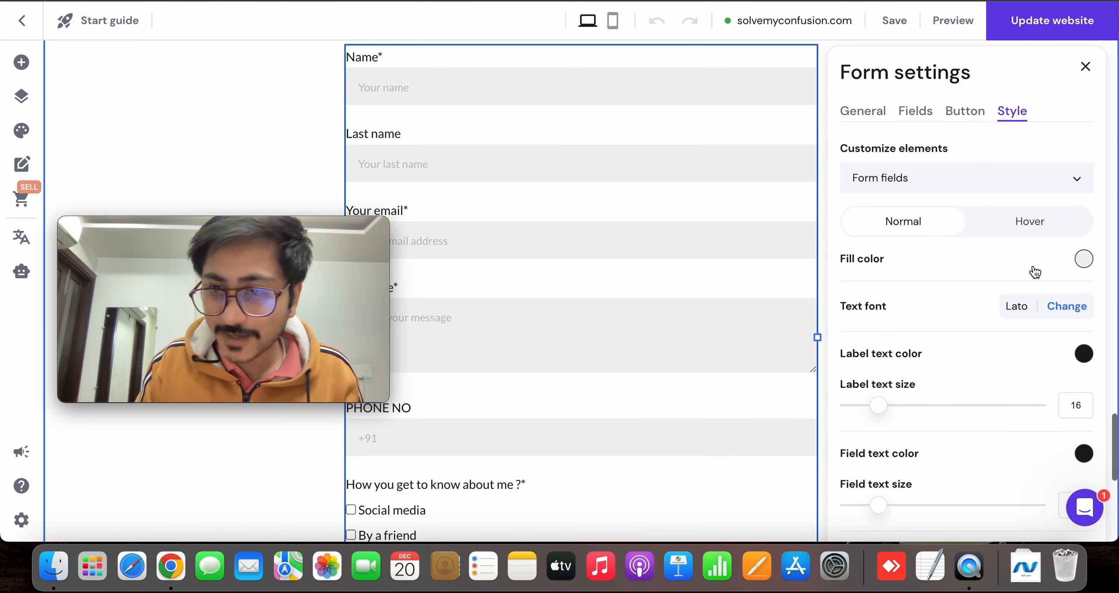
{"action": "left_click", "coordinate": [1085, 66]}
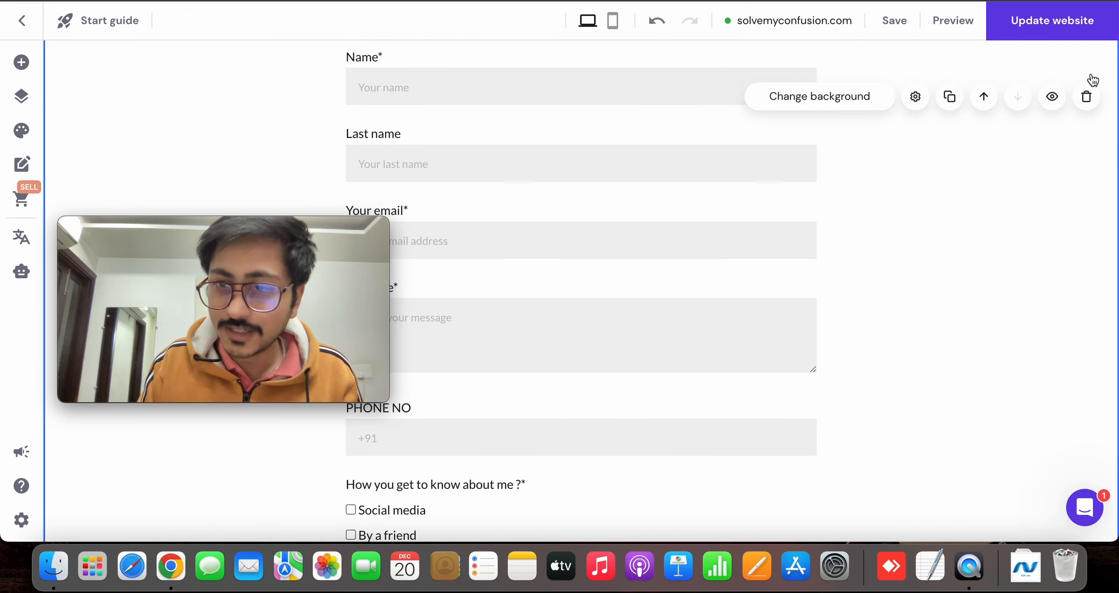
Add a blank section between the contact form and the footer
{"action": "scroll", "coordinate": [487, 305], "scroll_direction": "down", "scroll_amount": 1}
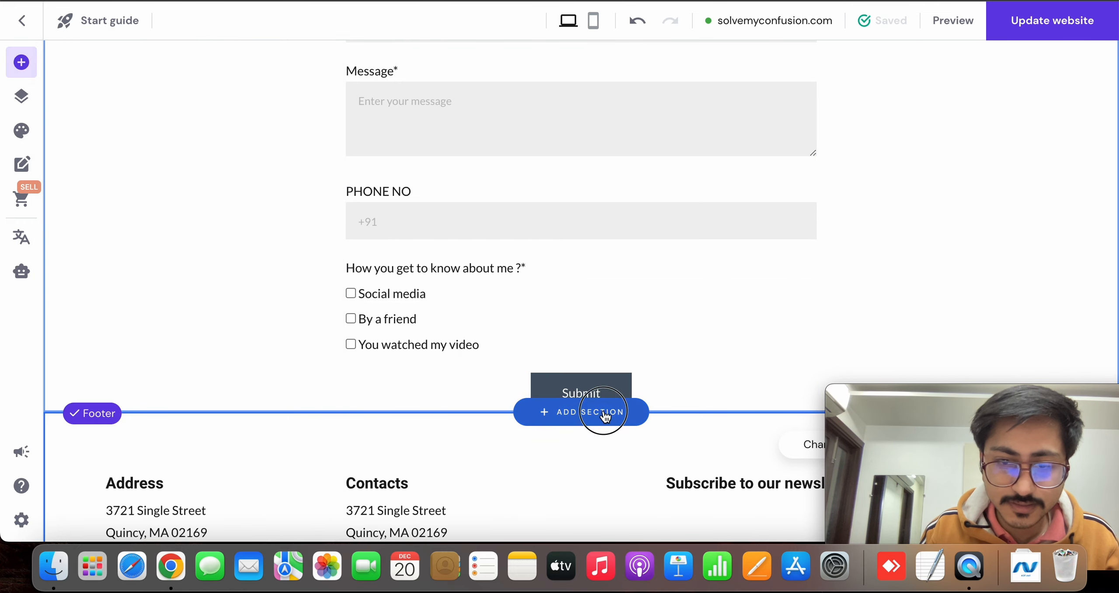
{"action": "left_click", "coordinate": [599, 419]}
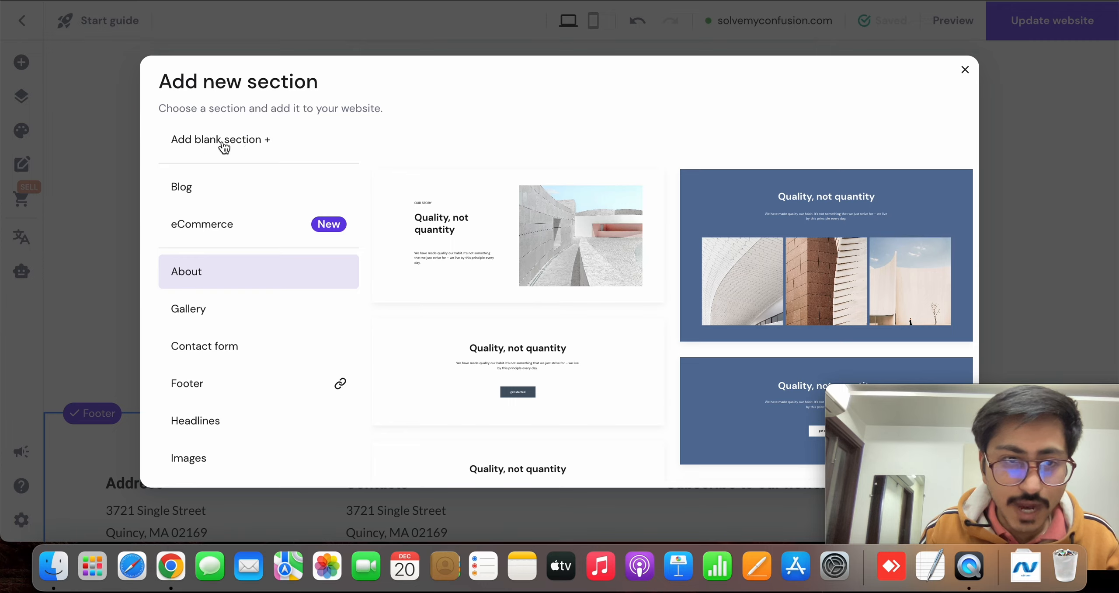
{"action": "left_click", "coordinate": [223, 140]}
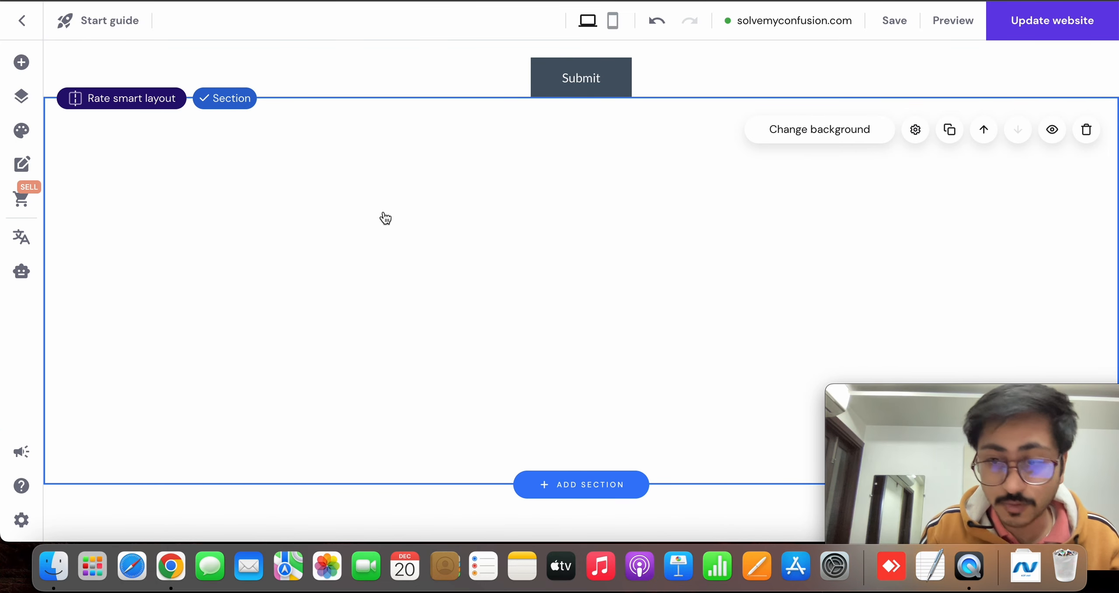
{"action": "left_click_drag", "start_coordinate": [919, 420], "coordinate": [879, 417]}
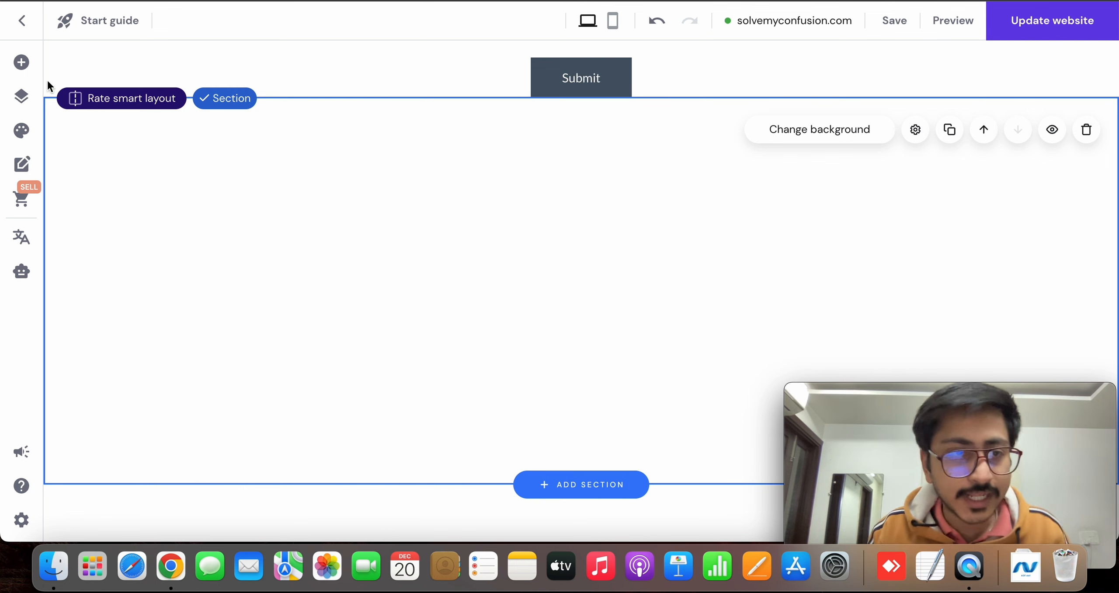
Add a gallery element to the blank section and shrink it into the section's upper right corner
{"action": "left_click", "coordinate": [25, 64]}
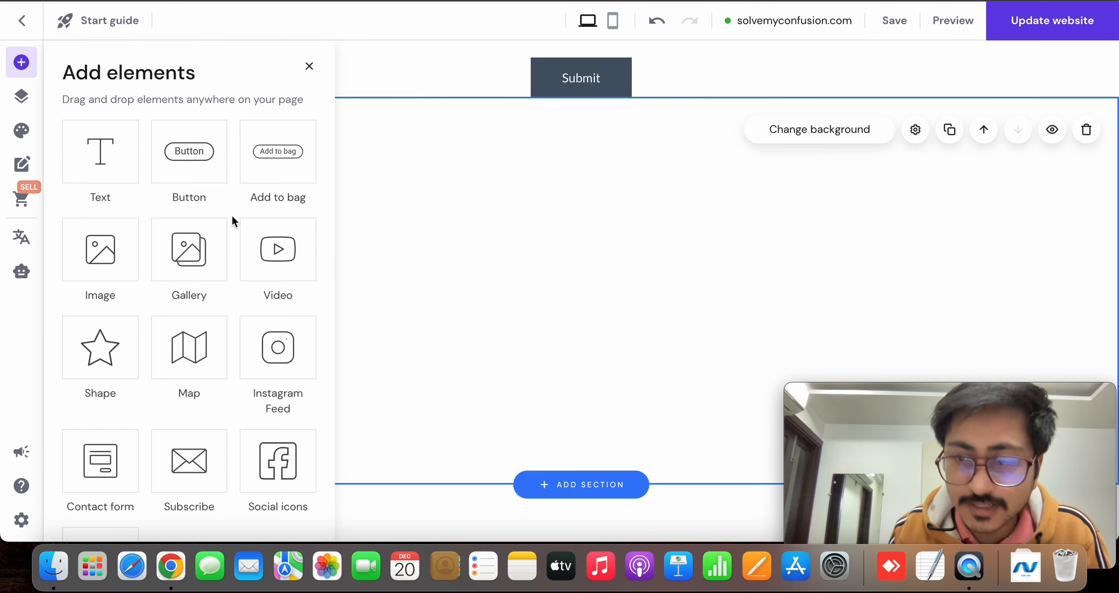
{"action": "scroll", "coordinate": [210, 302], "scroll_direction": "down", "scroll_amount": 3}
{"action": "scroll", "coordinate": [210, 303], "scroll_direction": "down", "scroll_amount": 1}
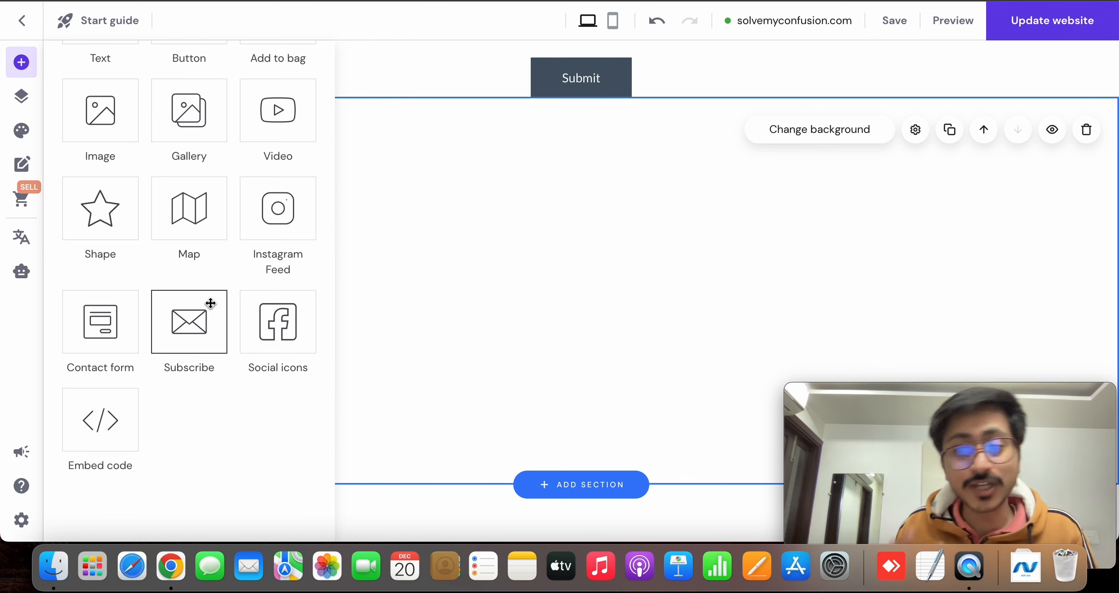
{"action": "scroll", "coordinate": [210, 303], "scroll_direction": "up", "scroll_amount": 5}
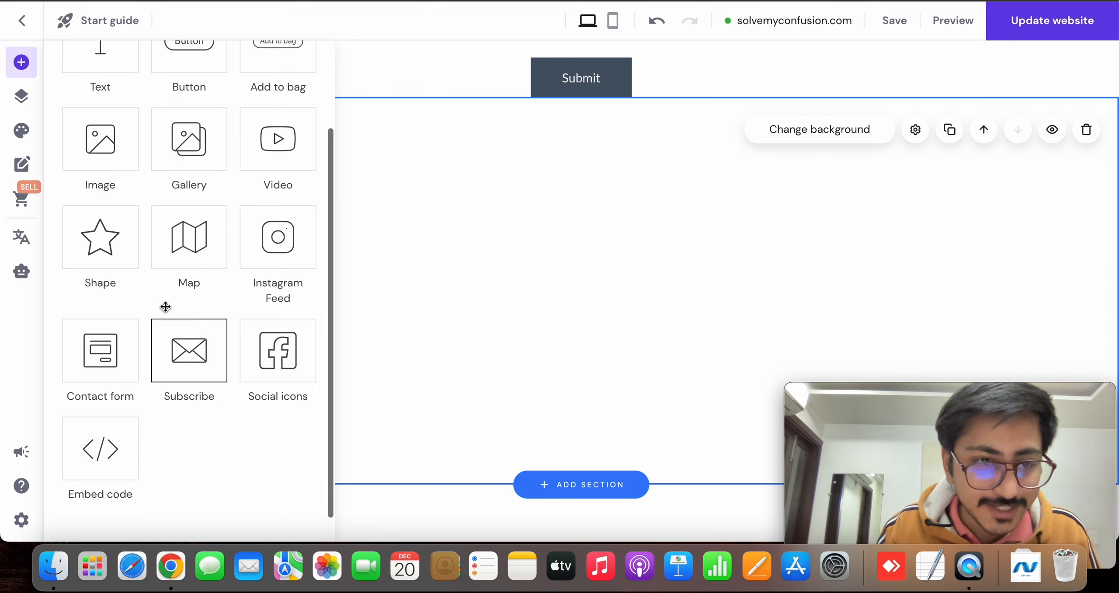
{"action": "left_click_drag", "start_coordinate": [174, 261], "coordinate": [547, 253]}
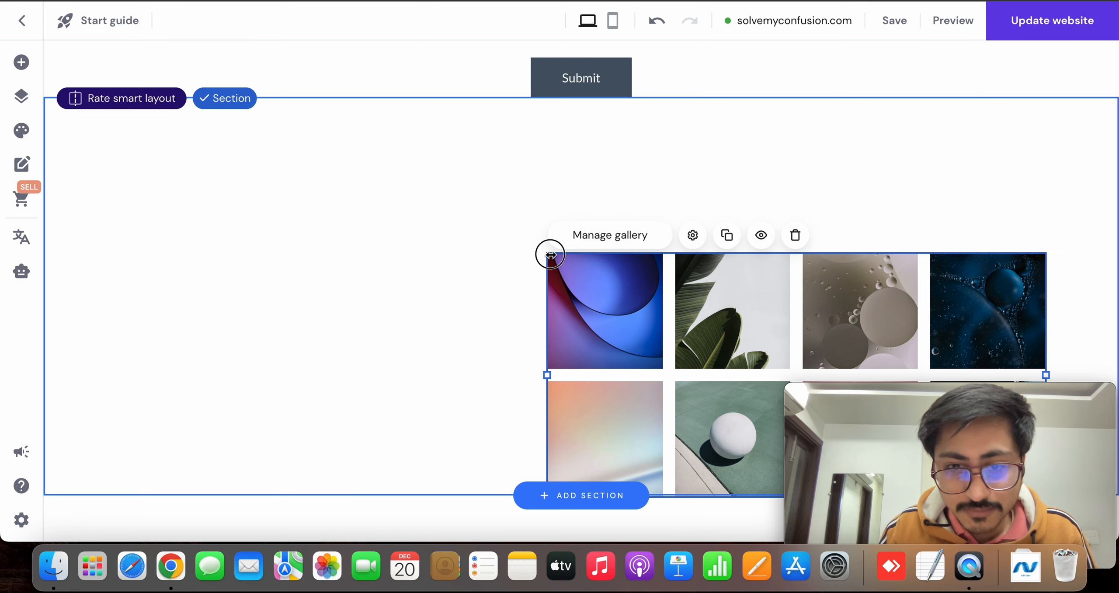
{"action": "left_click_drag", "start_coordinate": [550, 255], "coordinate": [874, 165]}
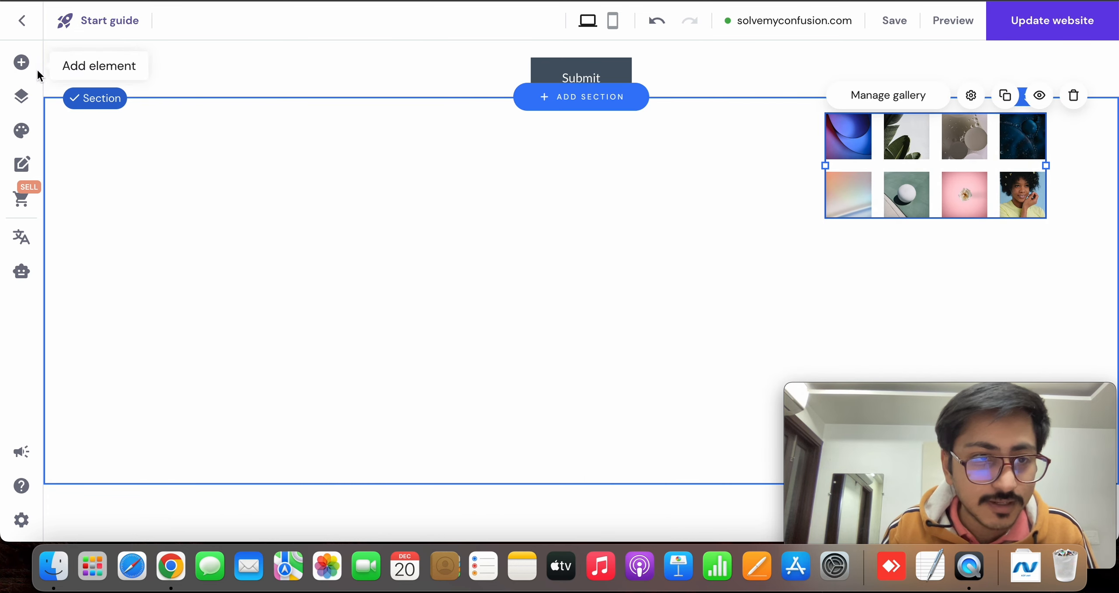
Add a button below the gallery and a video element in the middle of the blank section
{"action": "left_click", "coordinate": [22, 93]}
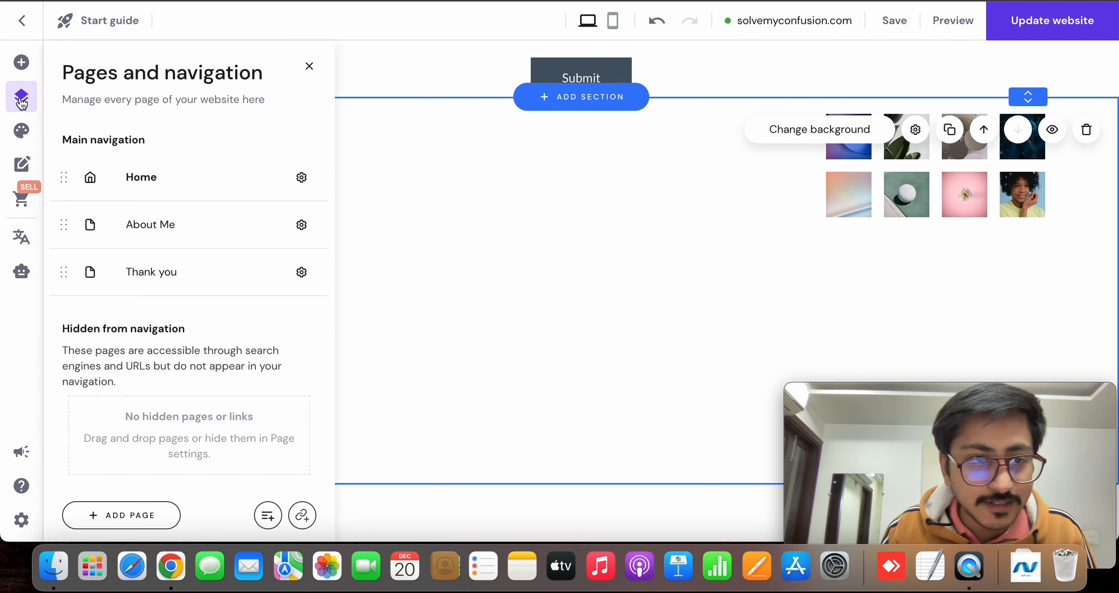
{"action": "left_click", "coordinate": [21, 63]}
{"action": "left_click_drag", "start_coordinate": [206, 162], "coordinate": [923, 249]}
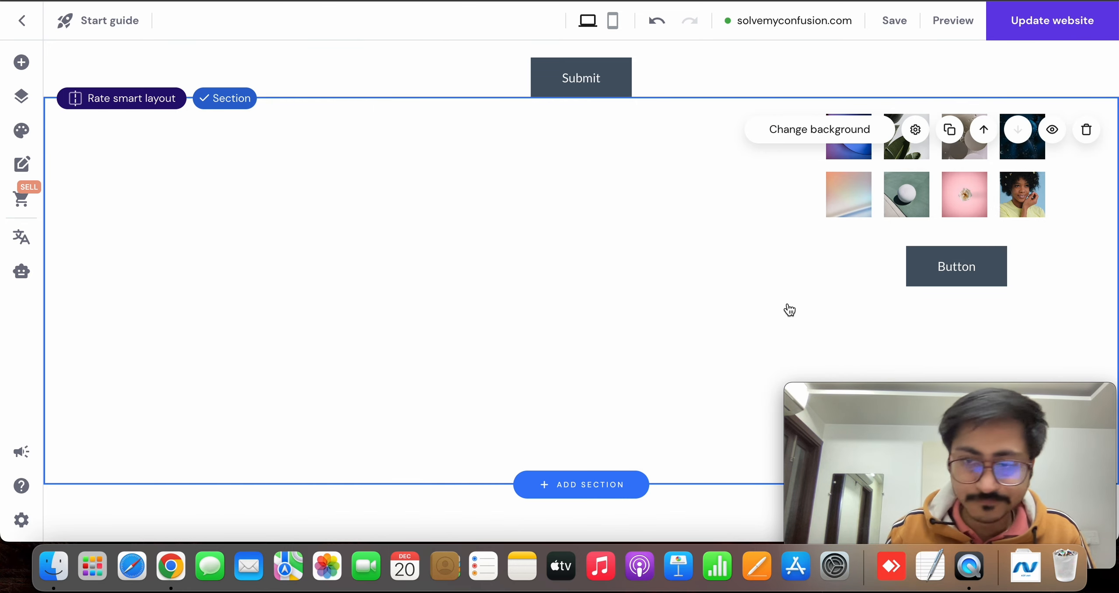
{"action": "left_click", "coordinate": [22, 62]}
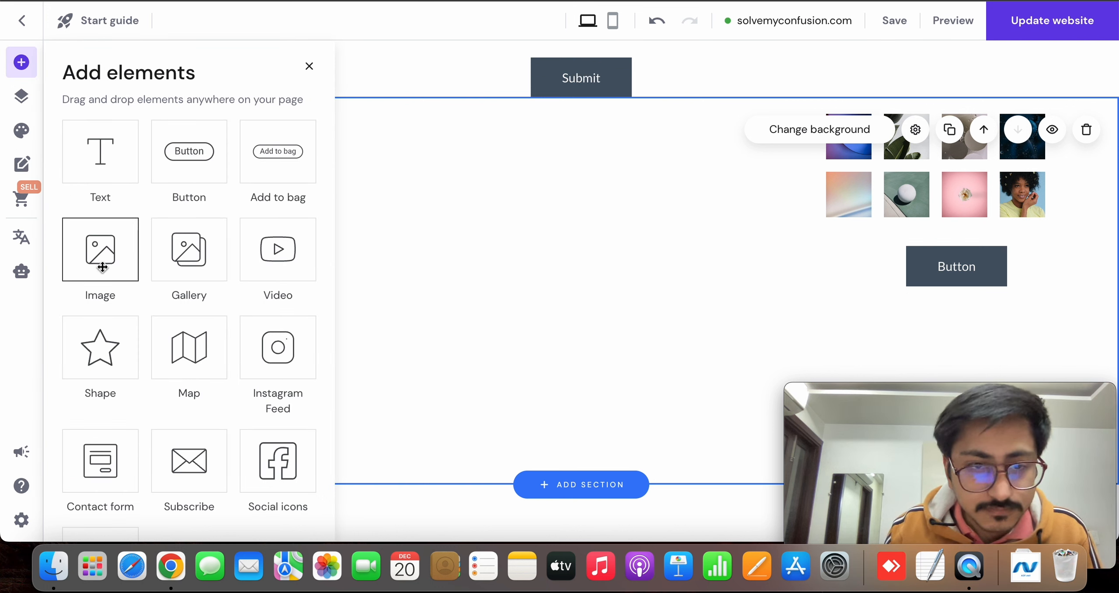
{"action": "left_click_drag", "start_coordinate": [250, 264], "coordinate": [502, 182]}
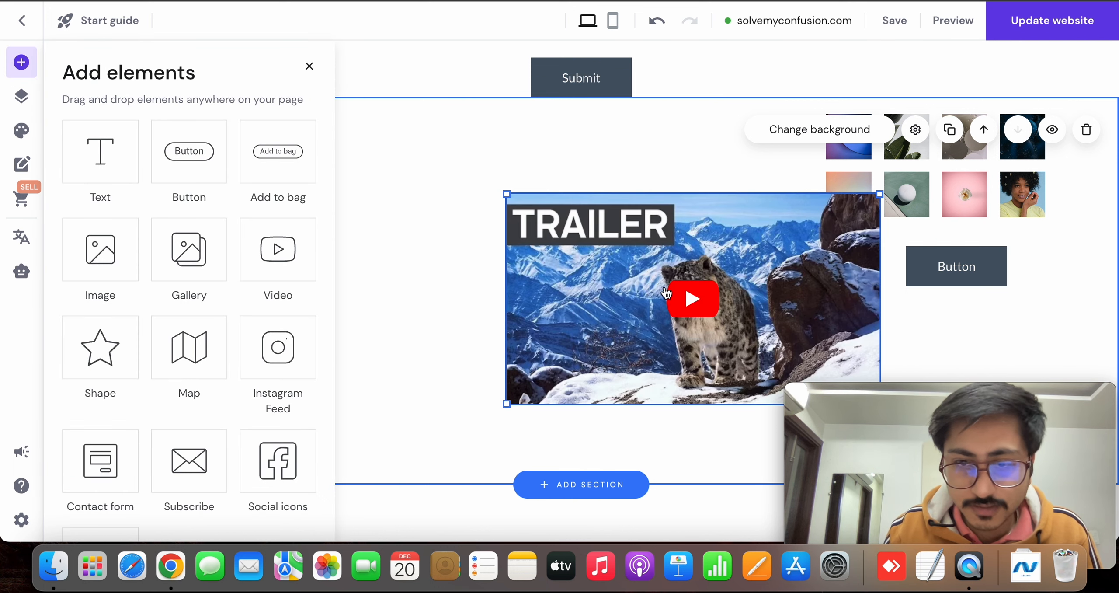
Move the video to the custom section's upper left and add a wide subscribe form below the button
{"action": "left_click_drag", "start_coordinate": [642, 268], "coordinate": [248, 182]}
{"action": "scroll", "coordinate": [545, 214], "scroll_direction": "down", "scroll_amount": 3}
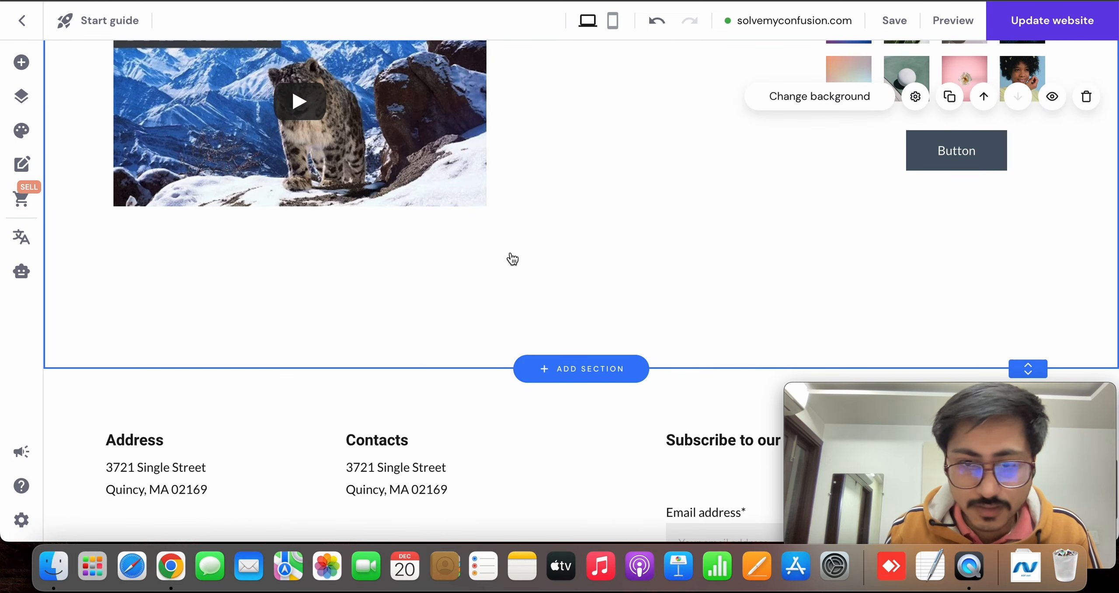
{"action": "left_click", "coordinate": [20, 69]}
{"action": "scroll", "coordinate": [212, 282], "scroll_direction": "down", "scroll_amount": 2}
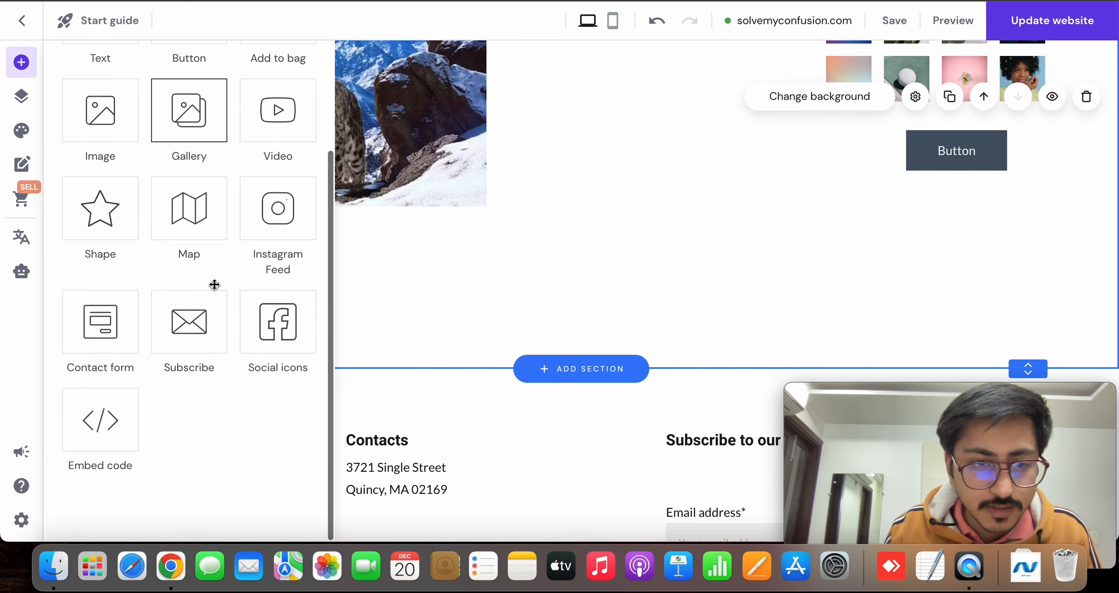
{"action": "left_click_drag", "start_coordinate": [183, 342], "coordinate": [921, 312]}
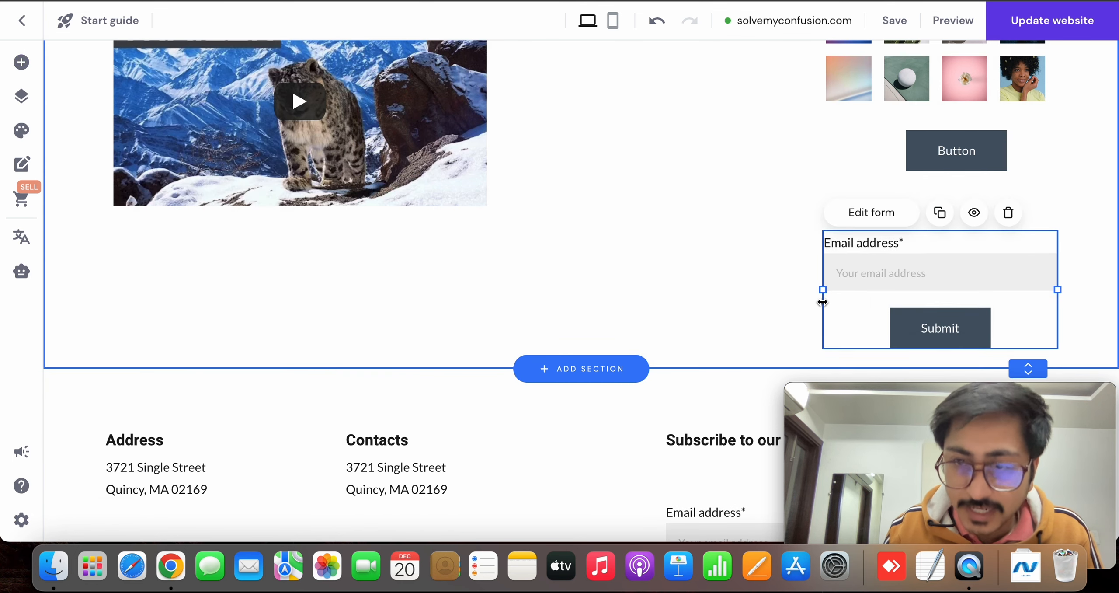
{"action": "left_click_drag", "start_coordinate": [822, 289], "coordinate": [574, 303]}
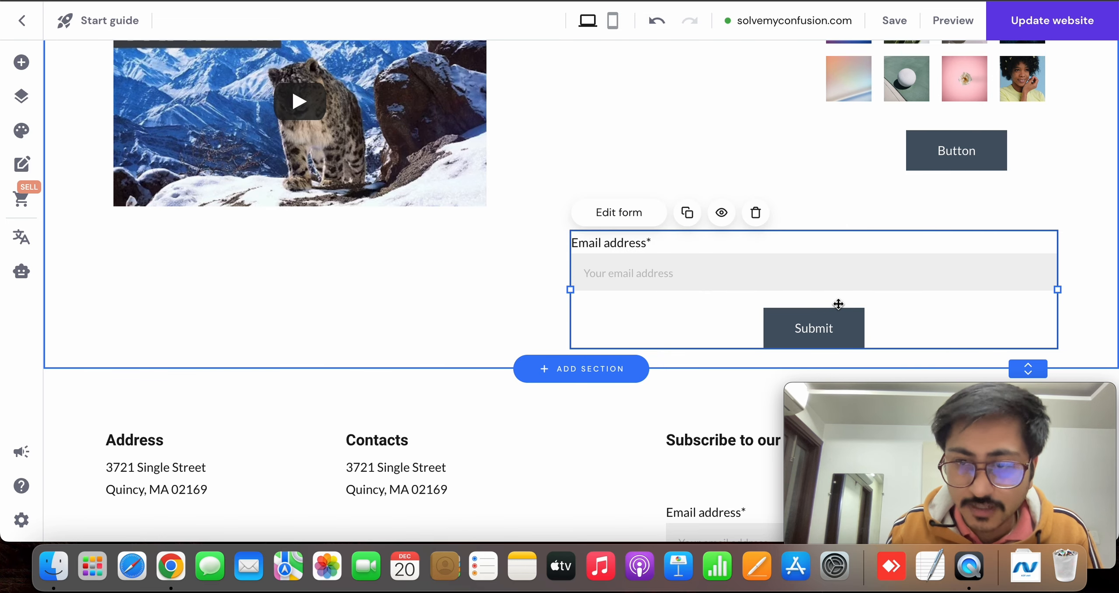
{"action": "scroll", "coordinate": [421, 233], "scroll_direction": "up", "scroll_amount": 3}
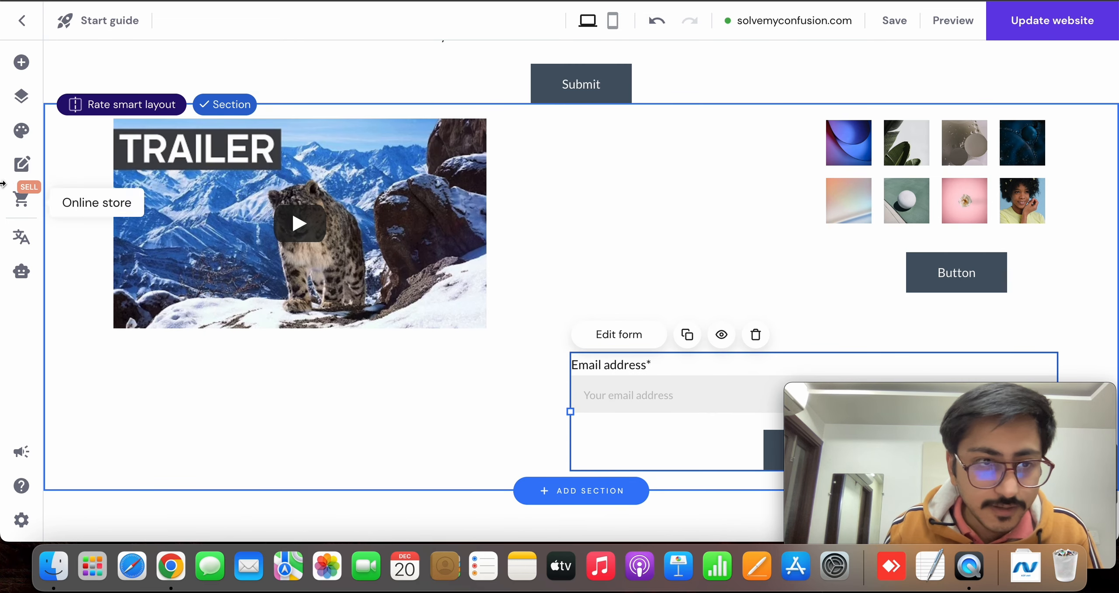
Add a shape between the video and the gallery, resize it and change it to a circle
{"action": "left_click", "coordinate": [22, 66]}
{"action": "scroll", "coordinate": [188, 262], "scroll_direction": "down", "scroll_amount": 1}
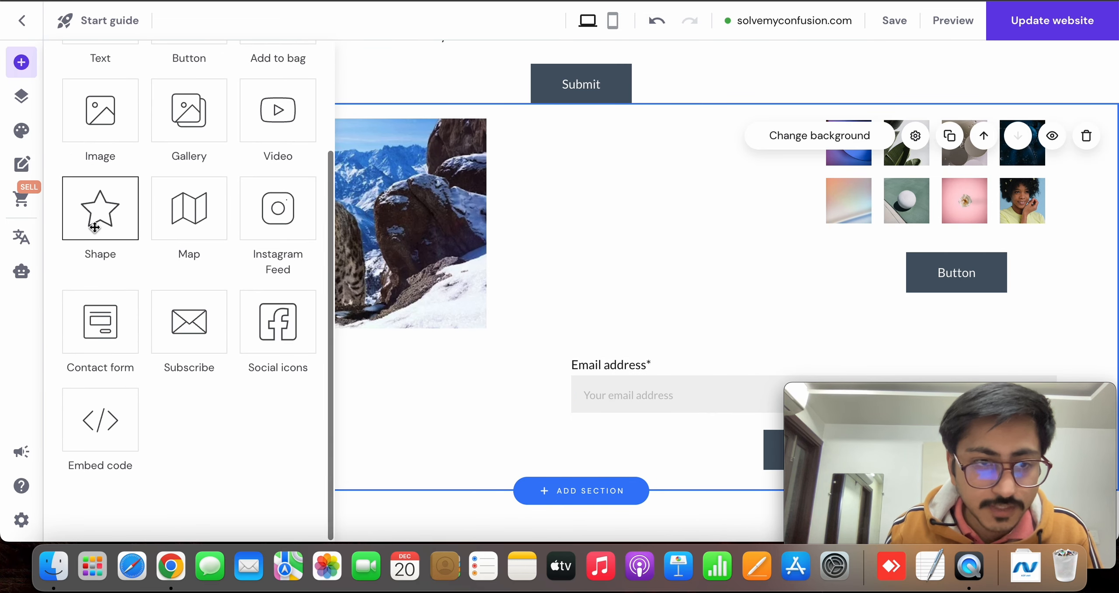
{"action": "left_click_drag", "start_coordinate": [100, 208], "coordinate": [704, 236]}
{"action": "left_click_drag", "start_coordinate": [842, 322], "coordinate": [694, 258]}
{"action": "left_click", "coordinate": [633, 152]}
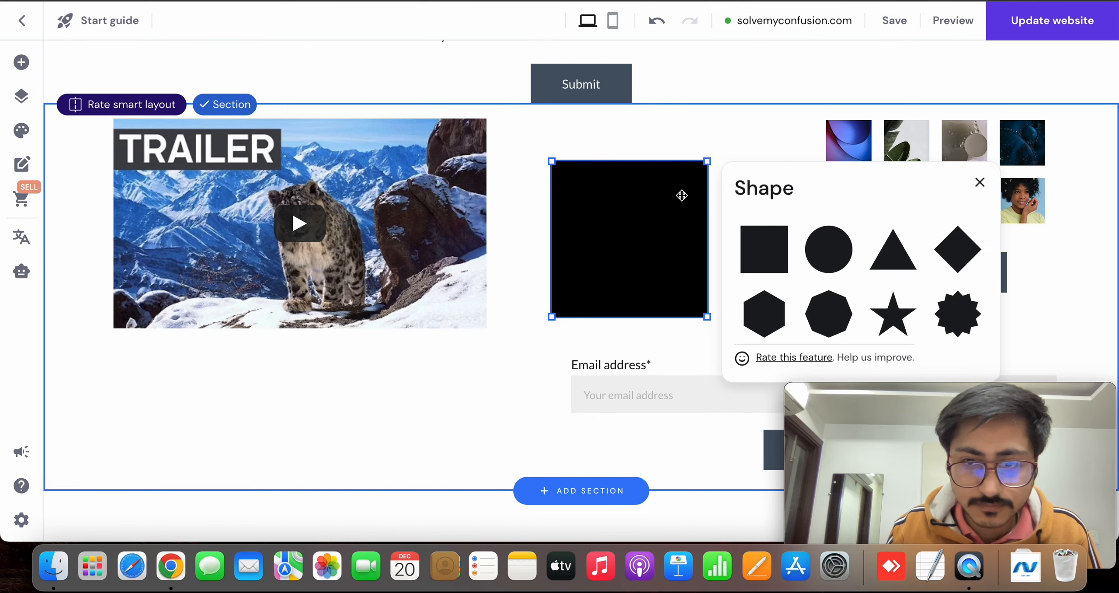
{"action": "left_click", "coordinate": [833, 263]}
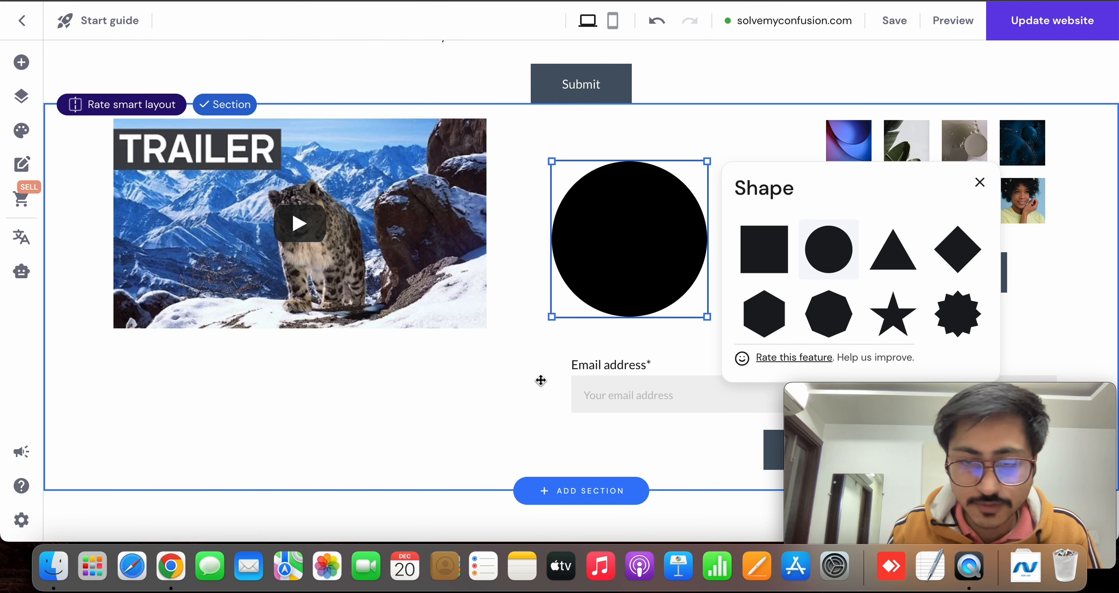
{"action": "left_click", "coordinate": [466, 394]}
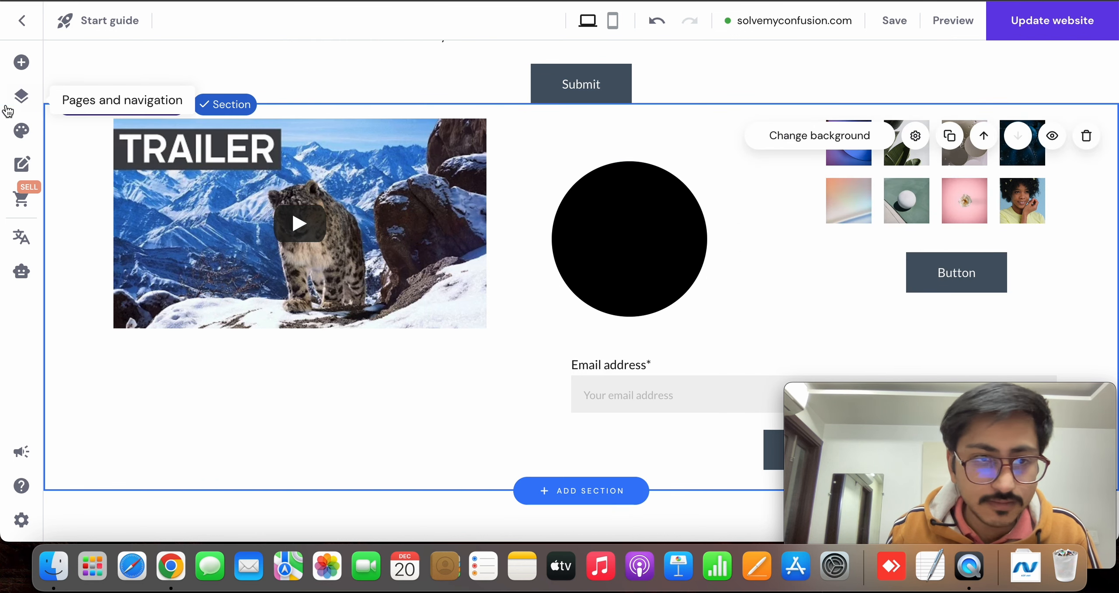
Add a contact form to the custom section and position it below the video
{"action": "left_click", "coordinate": [21, 62]}
{"action": "scroll", "coordinate": [208, 380], "scroll_direction": "down", "scroll_amount": 5}
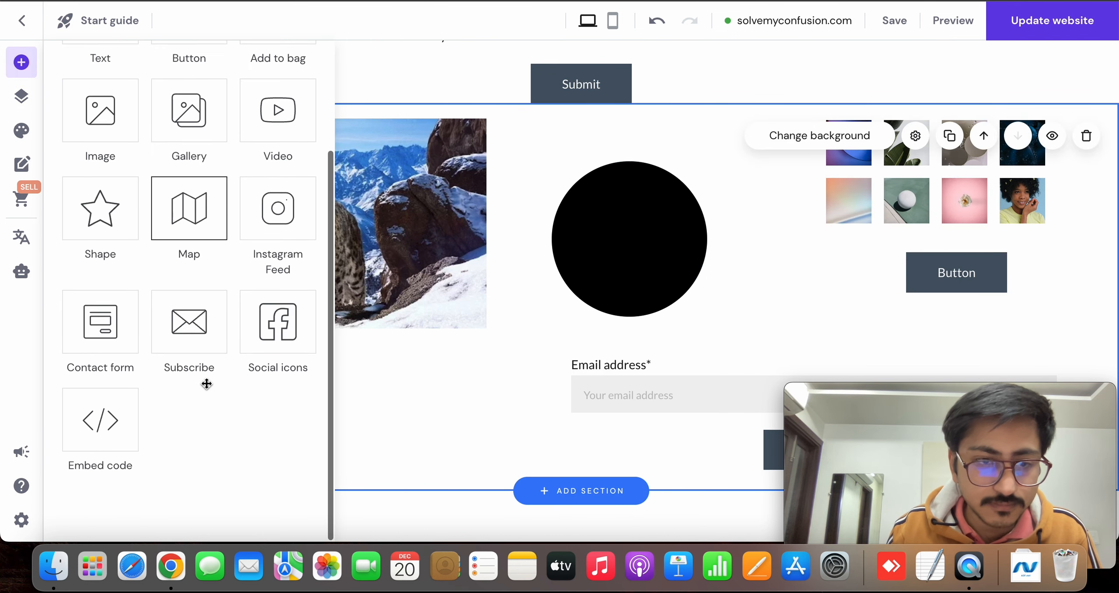
{"action": "scroll", "coordinate": [216, 315], "scroll_direction": "up", "scroll_amount": 4}
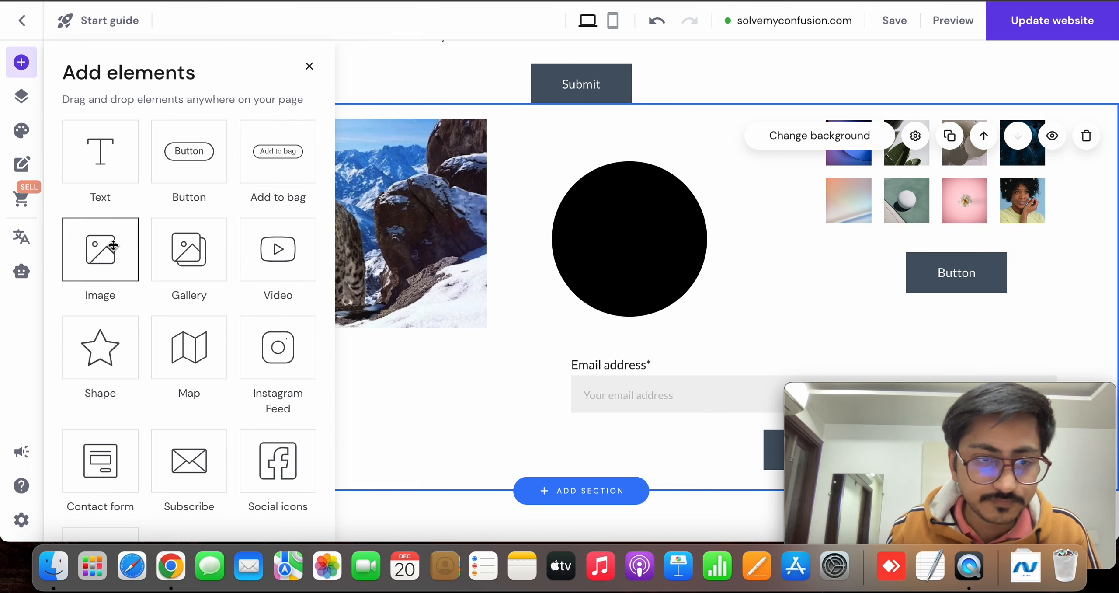
{"action": "scroll", "coordinate": [195, 264], "scroll_direction": "down", "scroll_amount": 3}
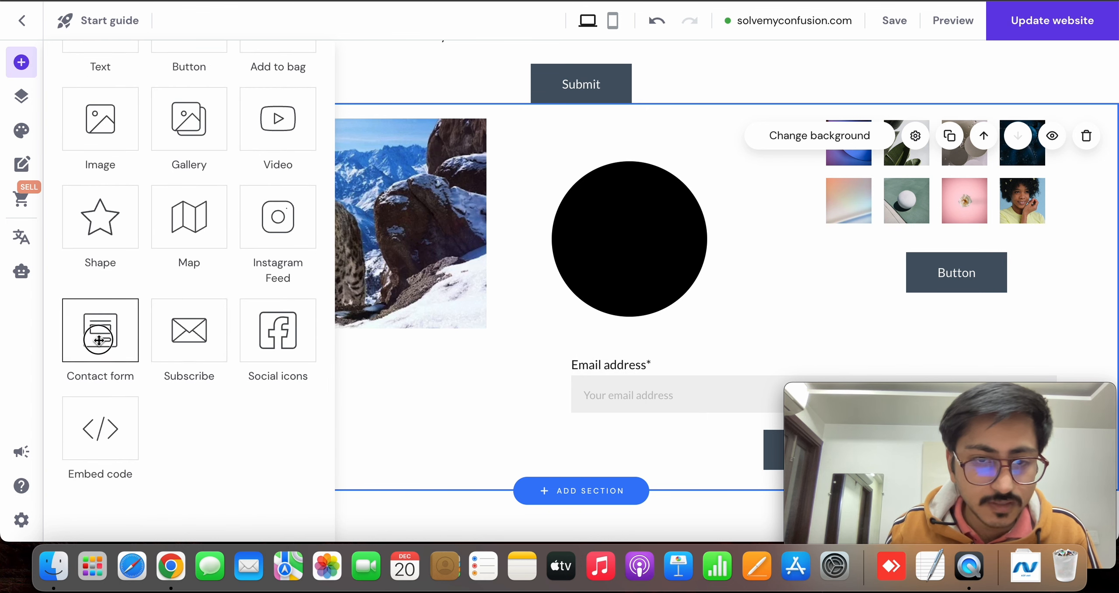
{"action": "left_click_drag", "start_coordinate": [99, 340], "coordinate": [495, 399]}
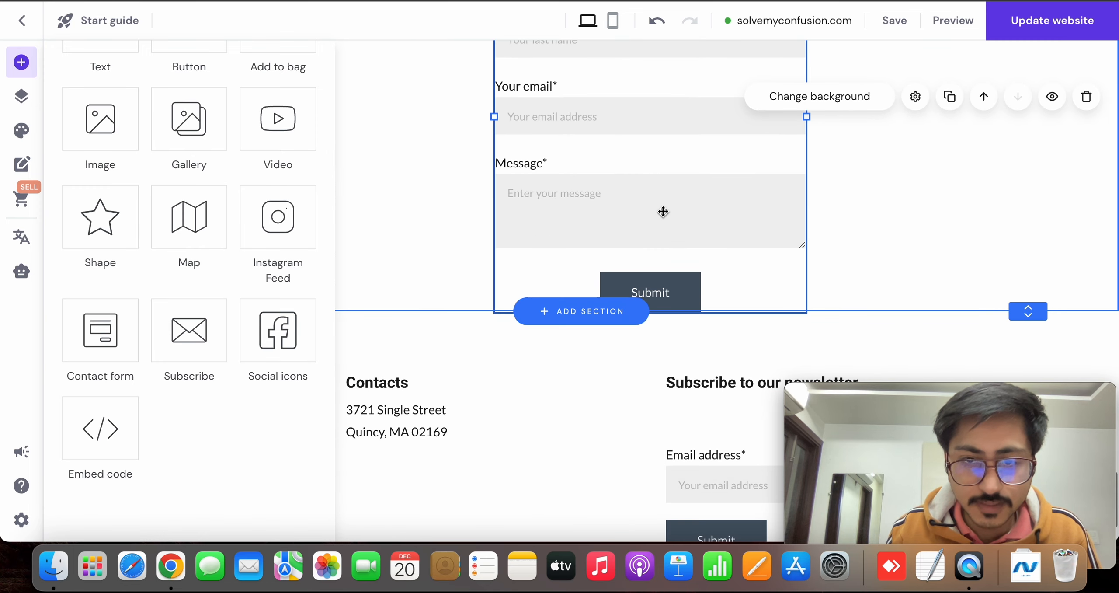
{"action": "left_click_drag", "start_coordinate": [663, 212], "coordinate": [349, 203]}
{"action": "left_click", "coordinate": [650, 252]}
{"action": "scroll", "coordinate": [592, 282], "scroll_direction": "down", "scroll_amount": 5}
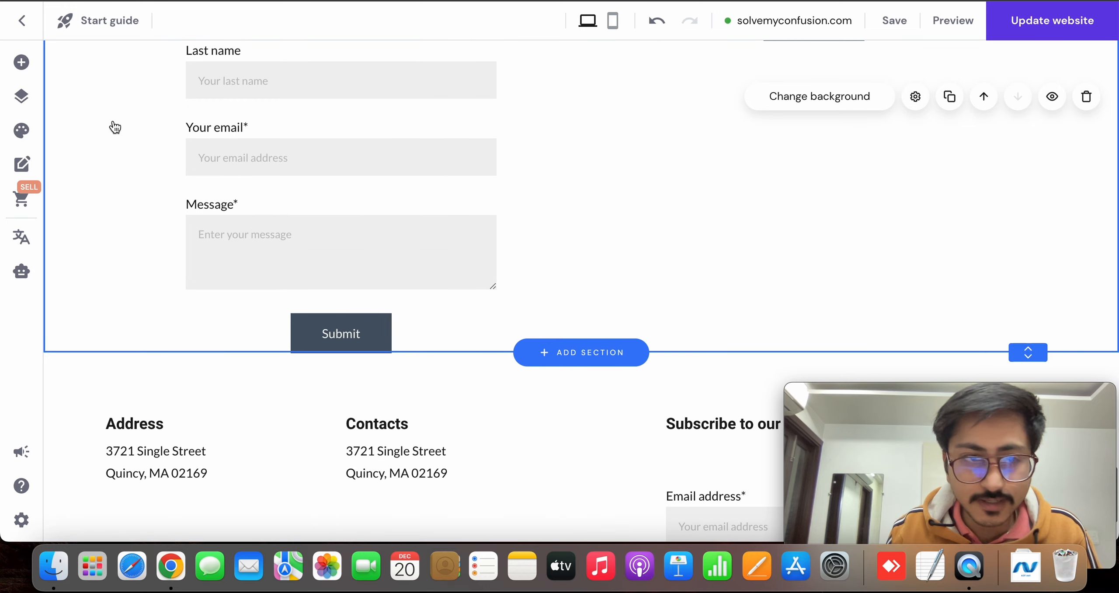
Add a social icons element to the right of the new contact form
{"action": "left_click", "coordinate": [22, 63]}
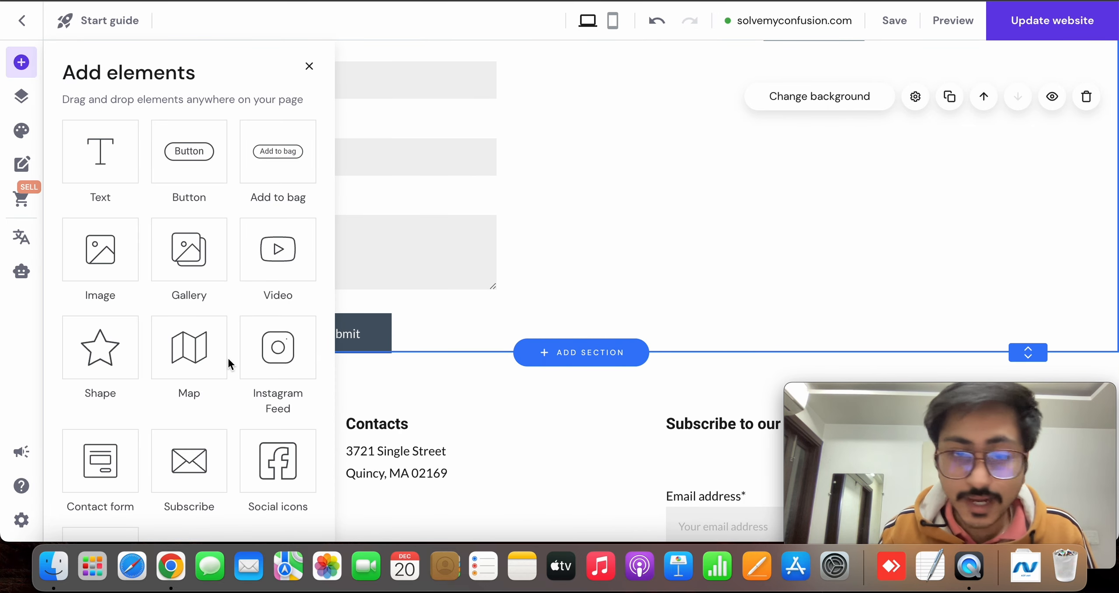
{"action": "scroll", "coordinate": [227, 357], "scroll_direction": "down", "scroll_amount": 3}
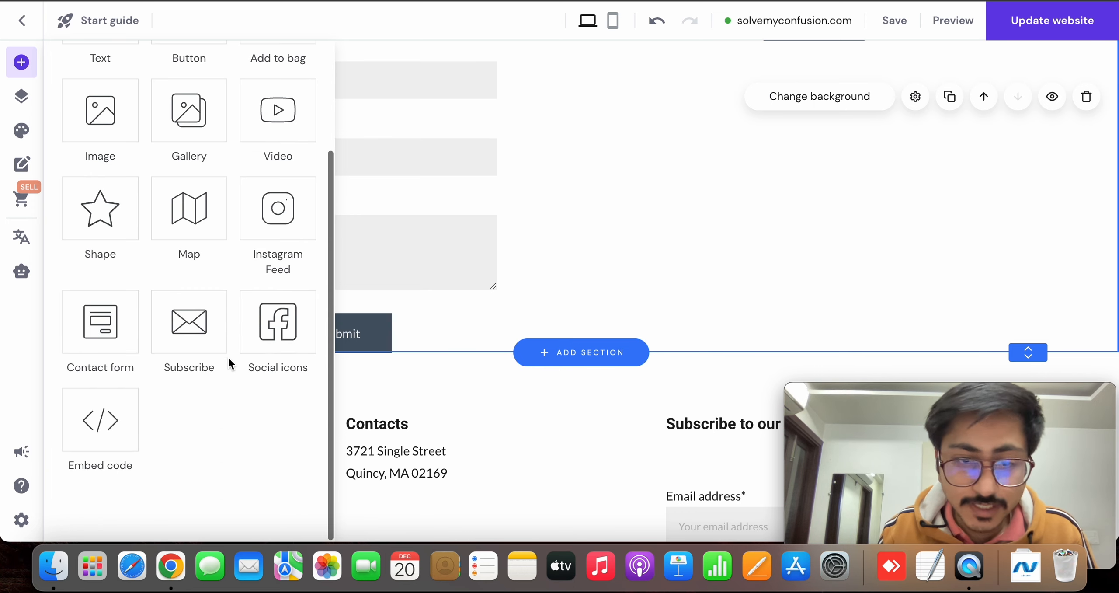
{"action": "left_click_drag", "start_coordinate": [265, 322], "coordinate": [894, 211]}
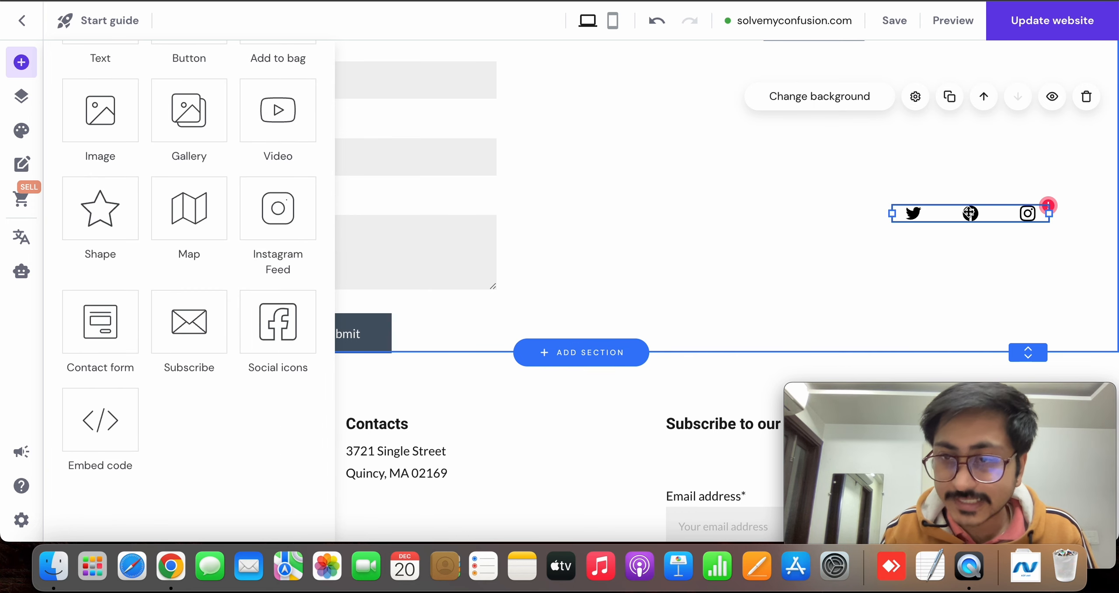
Add a WhatsApp wa.me link with the phone number to the social icons, and reposition and widen the element
{"action": "left_click", "coordinate": [937, 186]}
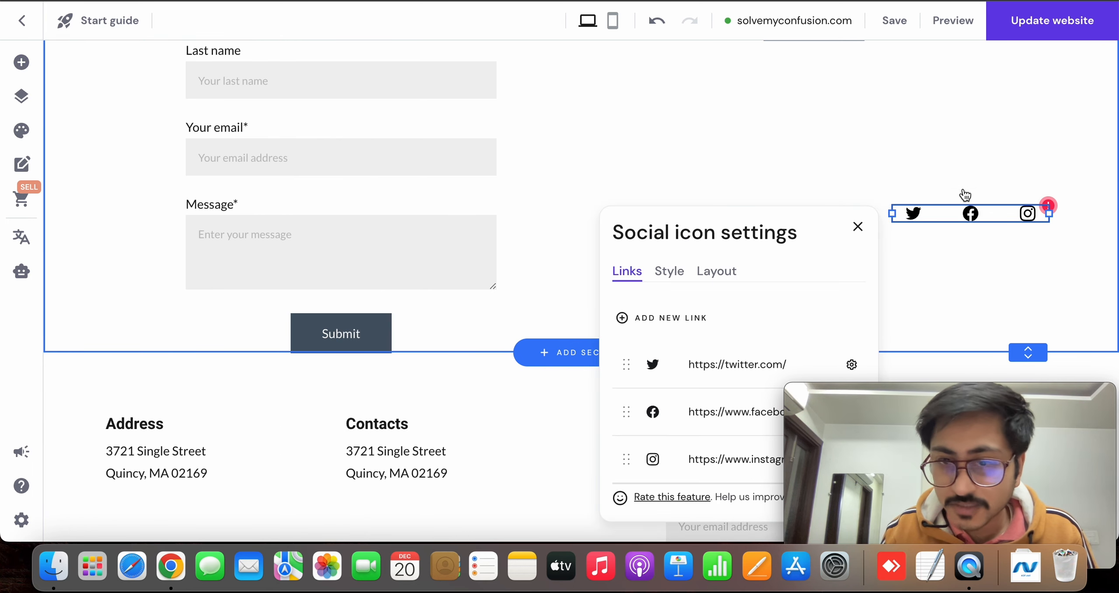
{"action": "scroll", "coordinate": [739, 291], "scroll_direction": "down", "scroll_amount": 4}
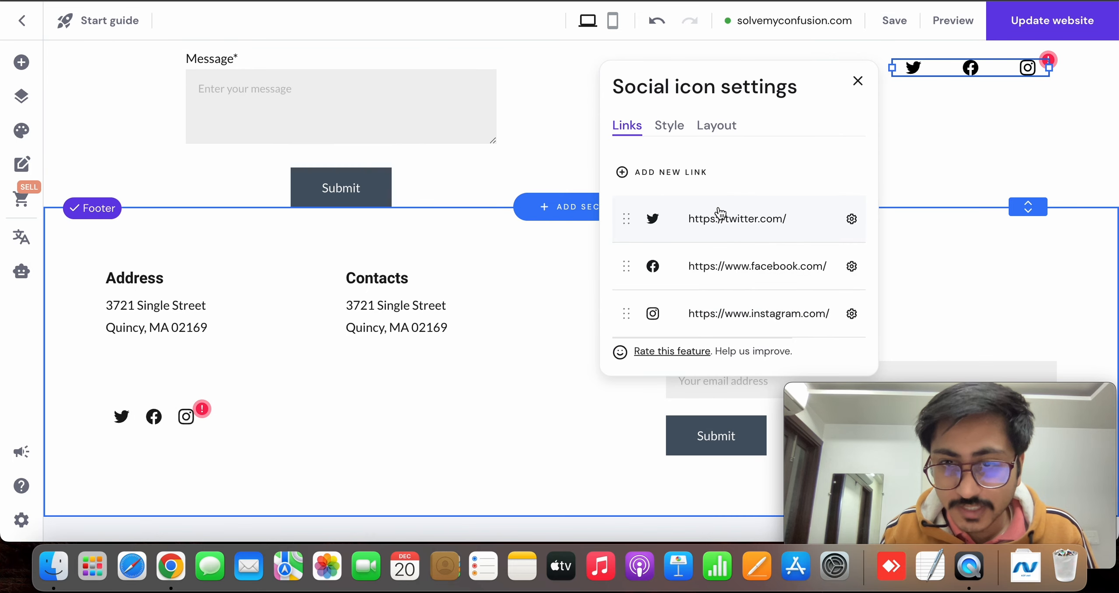
{"action": "left_click", "coordinate": [679, 172]}
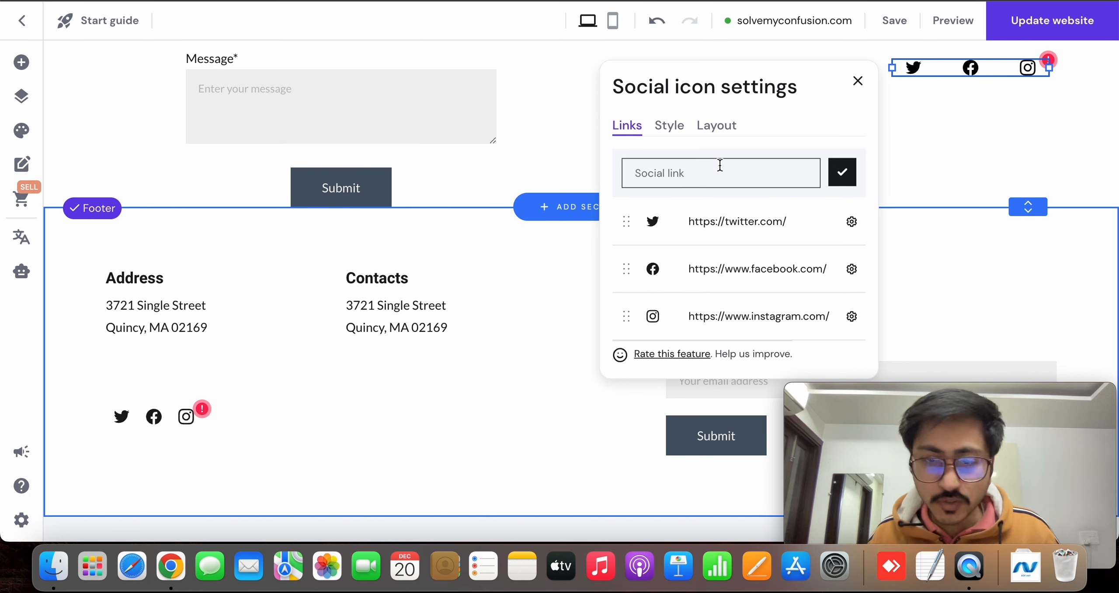
{"action": "type", "text": "wa"}
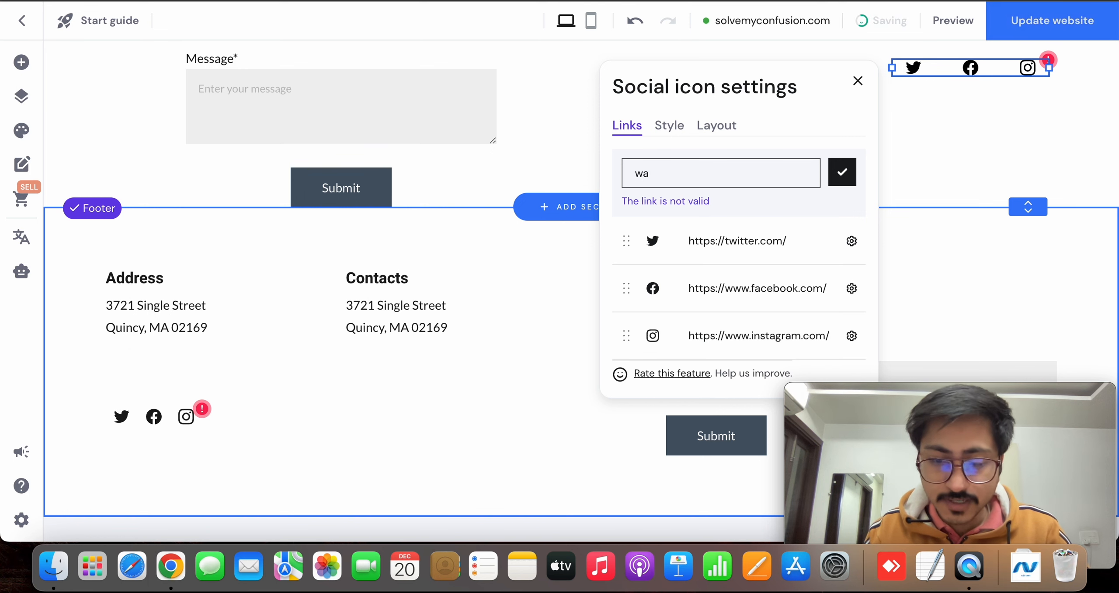
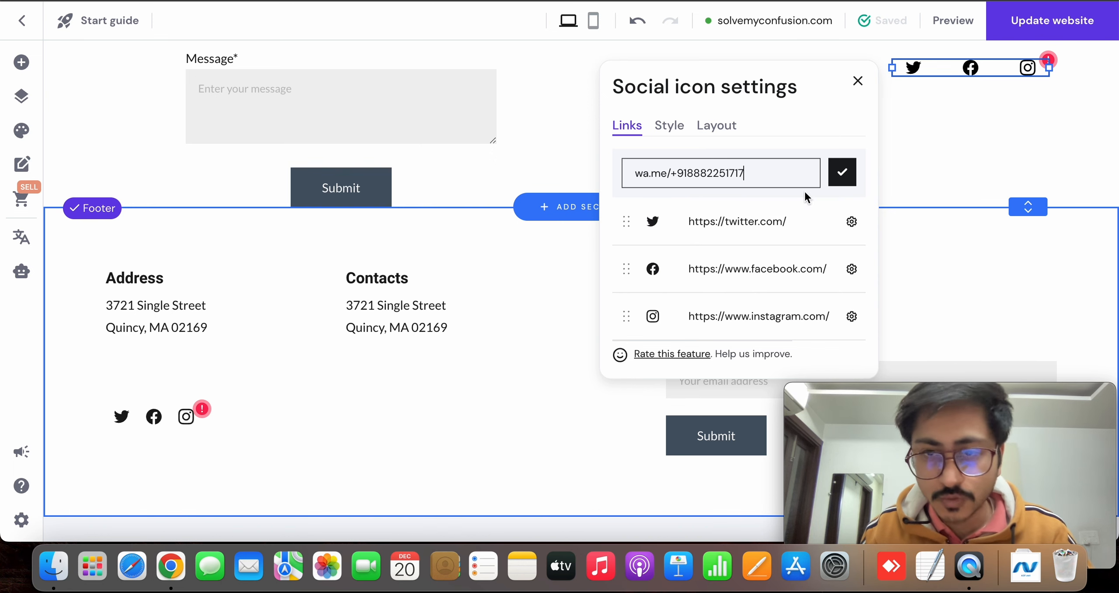
{"action": "left_click", "coordinate": [842, 171]}
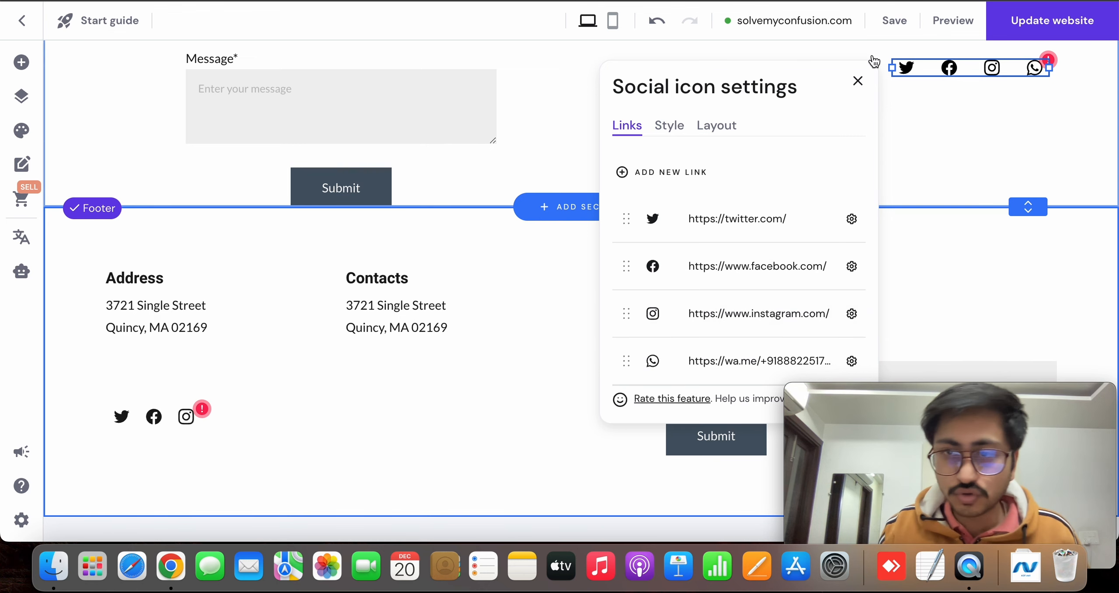
{"action": "left_click", "coordinate": [858, 80]}
{"action": "left_click_drag", "start_coordinate": [991, 68], "coordinate": [1025, 148]}
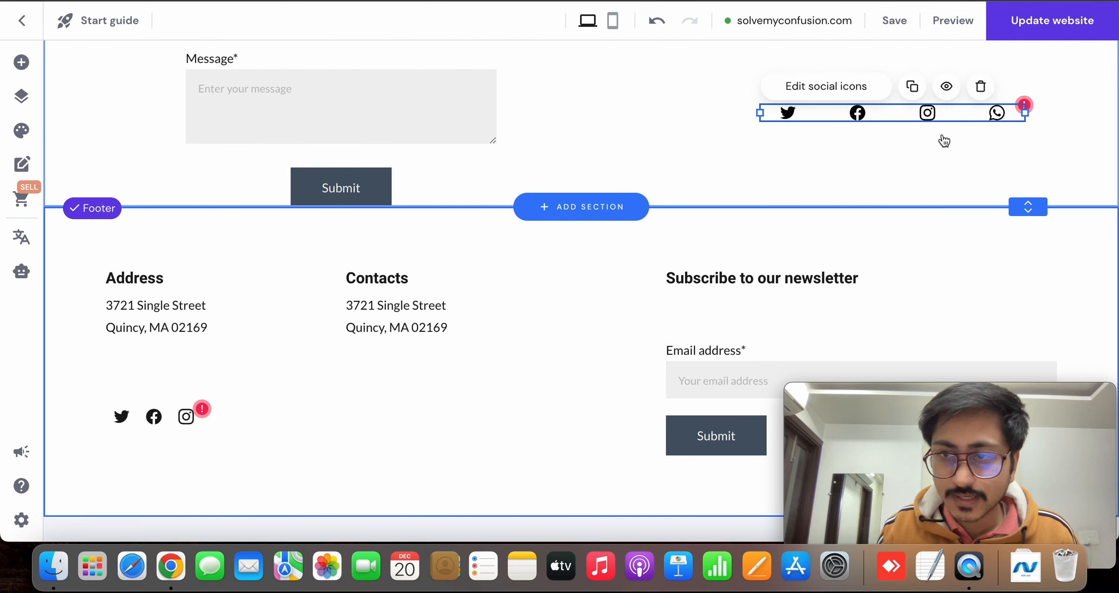
Try vertical display and the alternative icon spacing for the social icons, and restore the original layout
{"action": "left_click", "coordinate": [879, 96]}
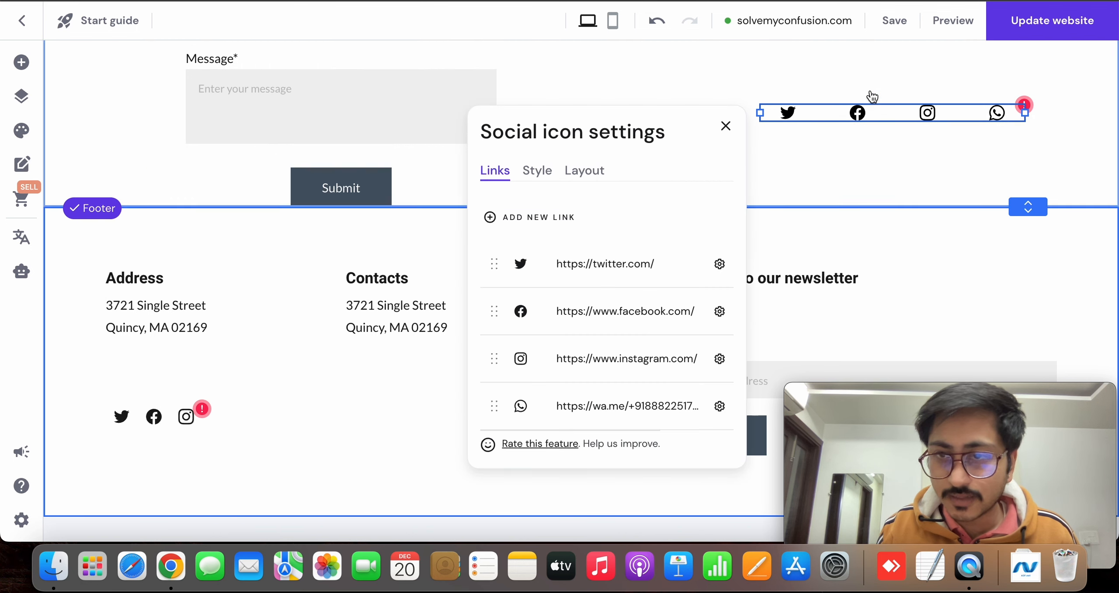
{"action": "left_click", "coordinate": [585, 172]}
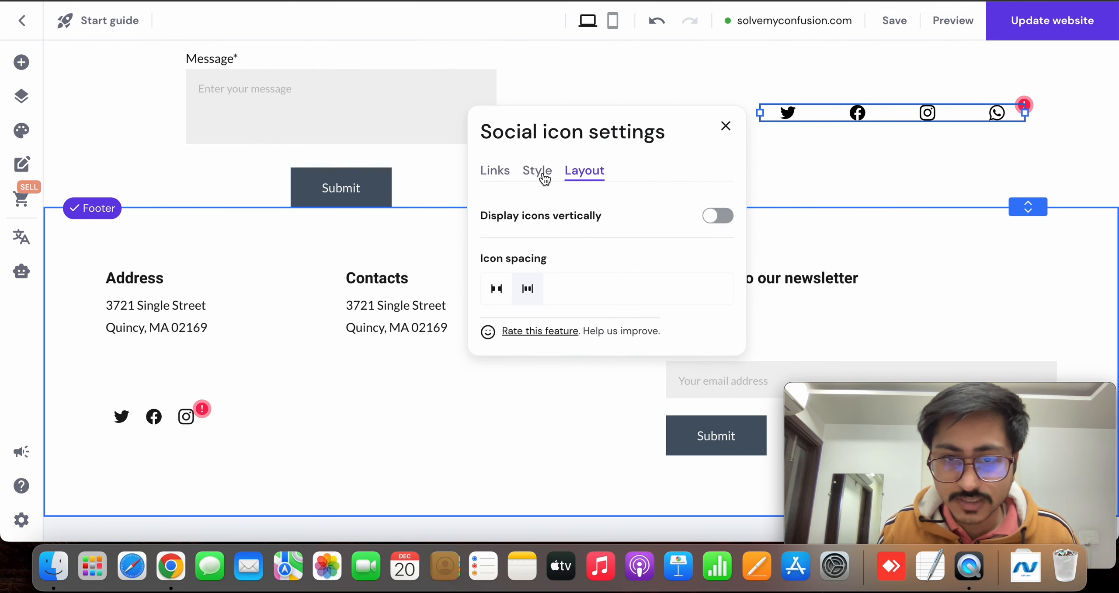
{"action": "left_click", "coordinate": [719, 217]}
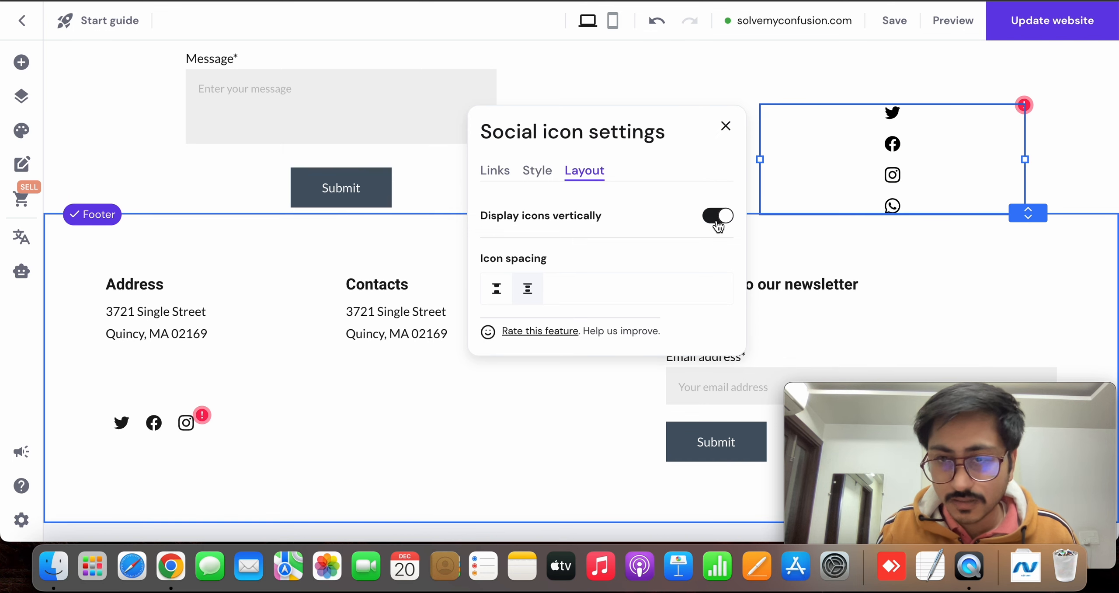
{"action": "left_click", "coordinate": [718, 221]}
{"action": "left_click", "coordinate": [509, 293]}
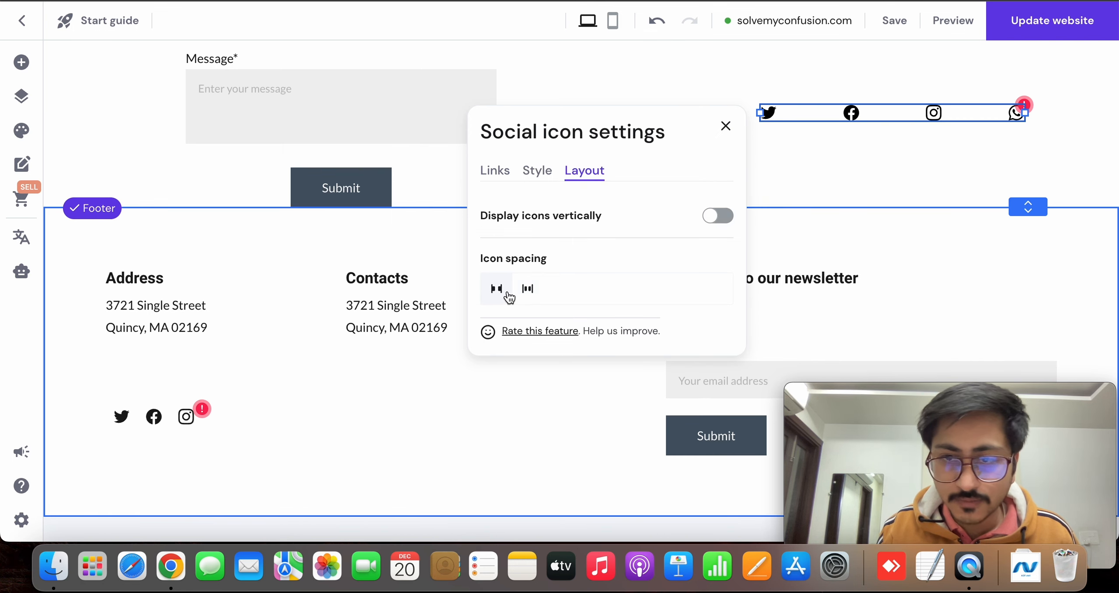
{"action": "left_click", "coordinate": [524, 291]}
Set the social icons' size to 49 px and close their settings
{"action": "left_click", "coordinate": [537, 170]}
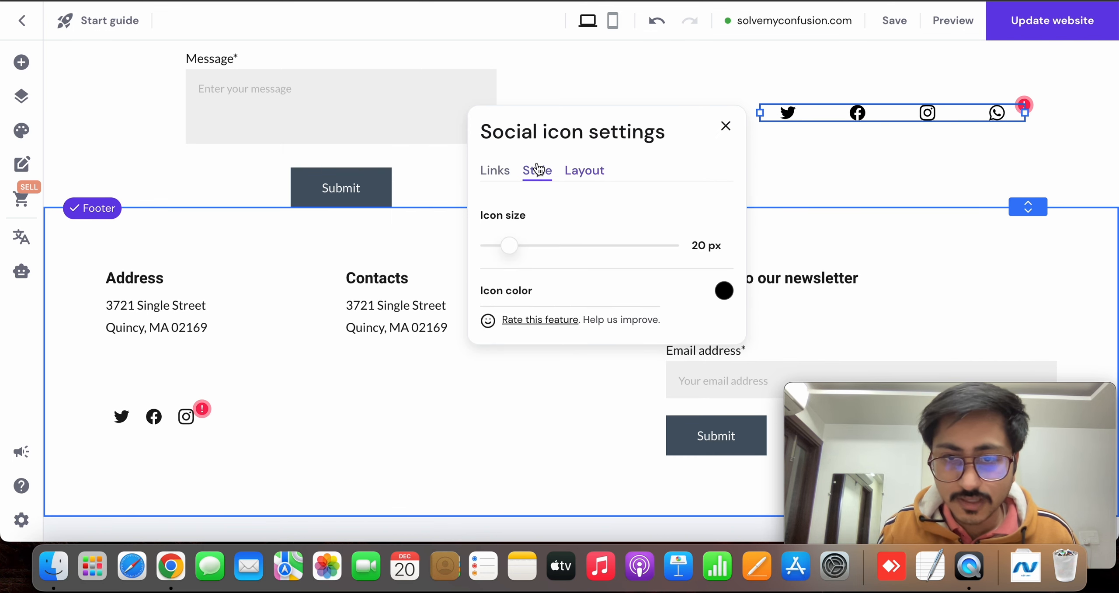
{"action": "left_click_drag", "start_coordinate": [509, 245], "coordinate": [568, 240]}
{"action": "left_click", "coordinate": [507, 172]}
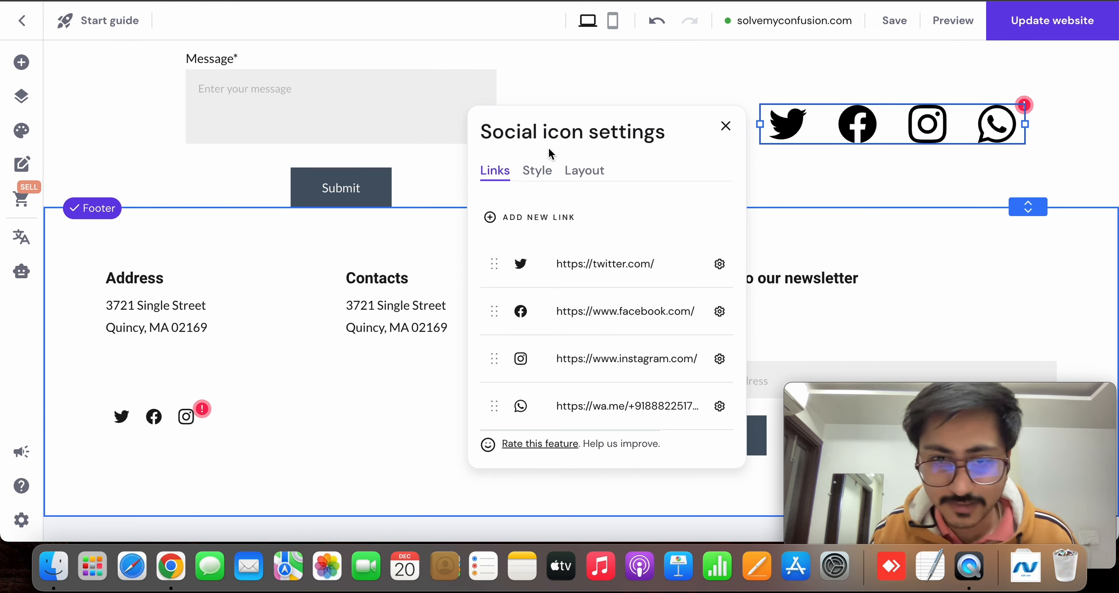
{"action": "left_click", "coordinate": [544, 169]}
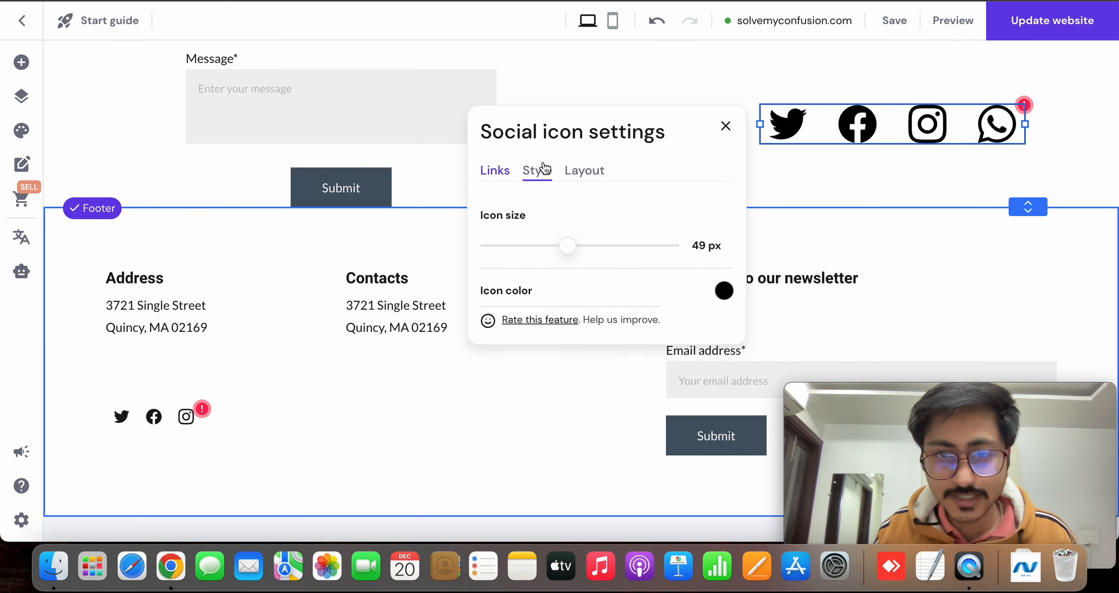
{"action": "left_click", "coordinate": [726, 129]}
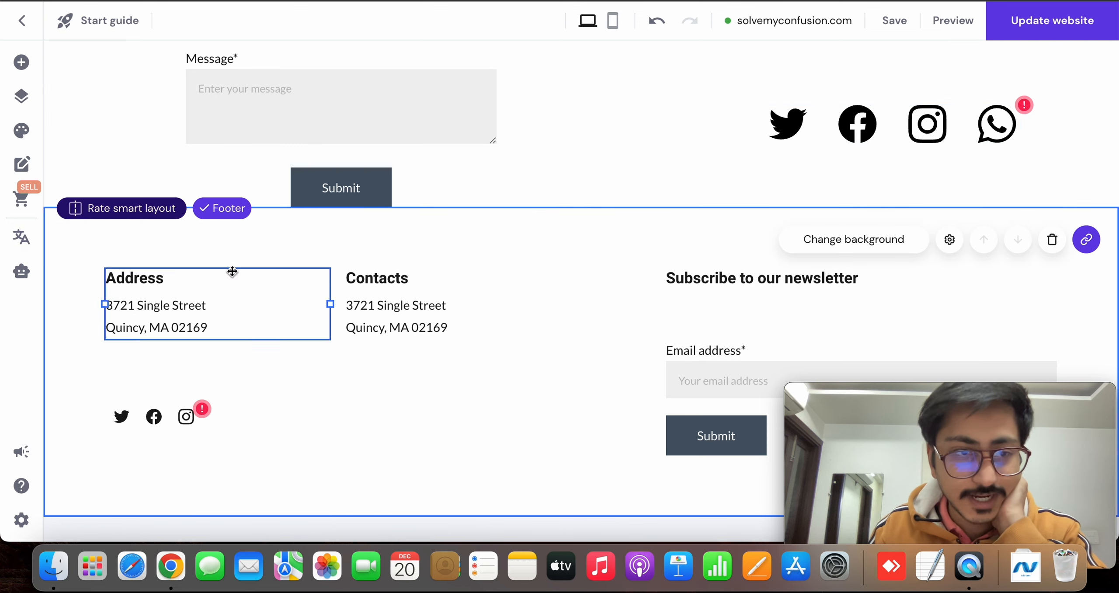
Add an eCommerce product list section between the contact form section and the footer
{"action": "scroll", "coordinate": [439, 250], "scroll_direction": "up", "scroll_amount": 8}
{"action": "scroll", "coordinate": [440, 249], "scroll_direction": "down", "scroll_amount": 8}
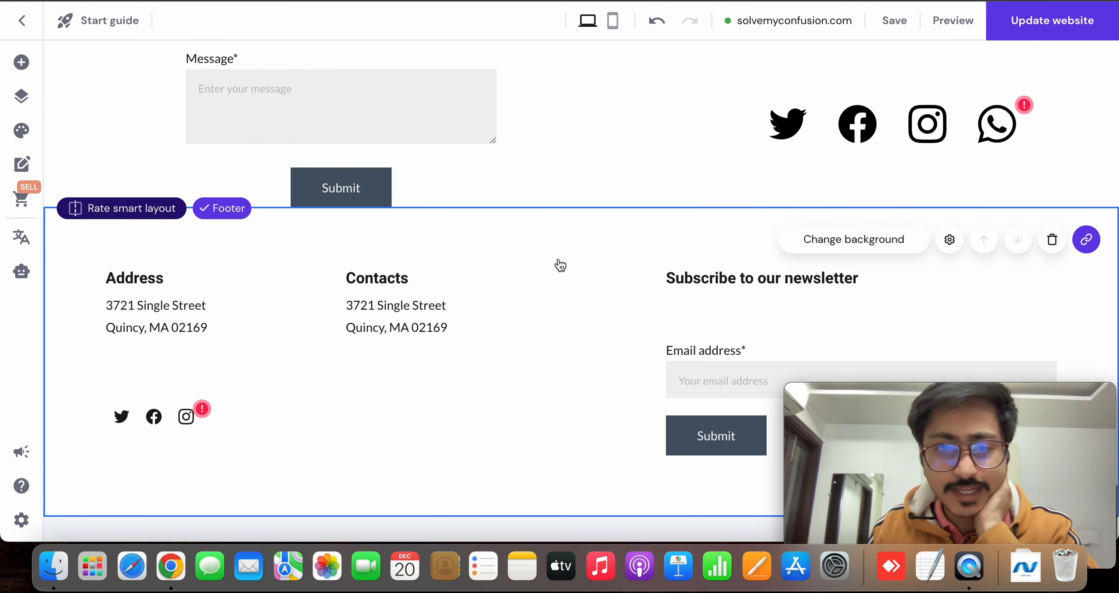
{"action": "left_click", "coordinate": [583, 203]}
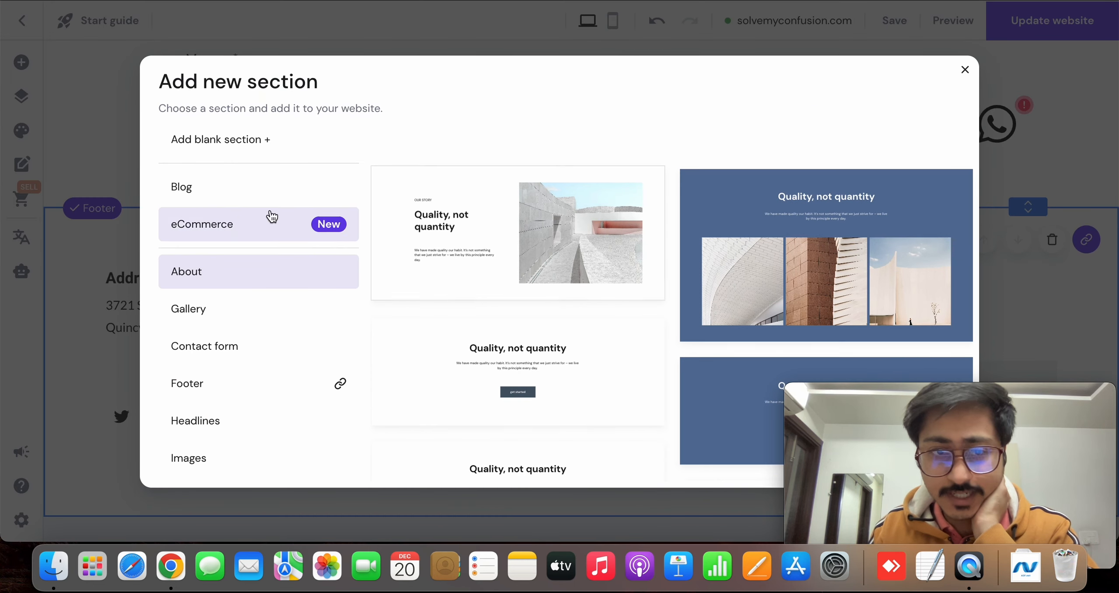
{"action": "left_click", "coordinate": [241, 213]}
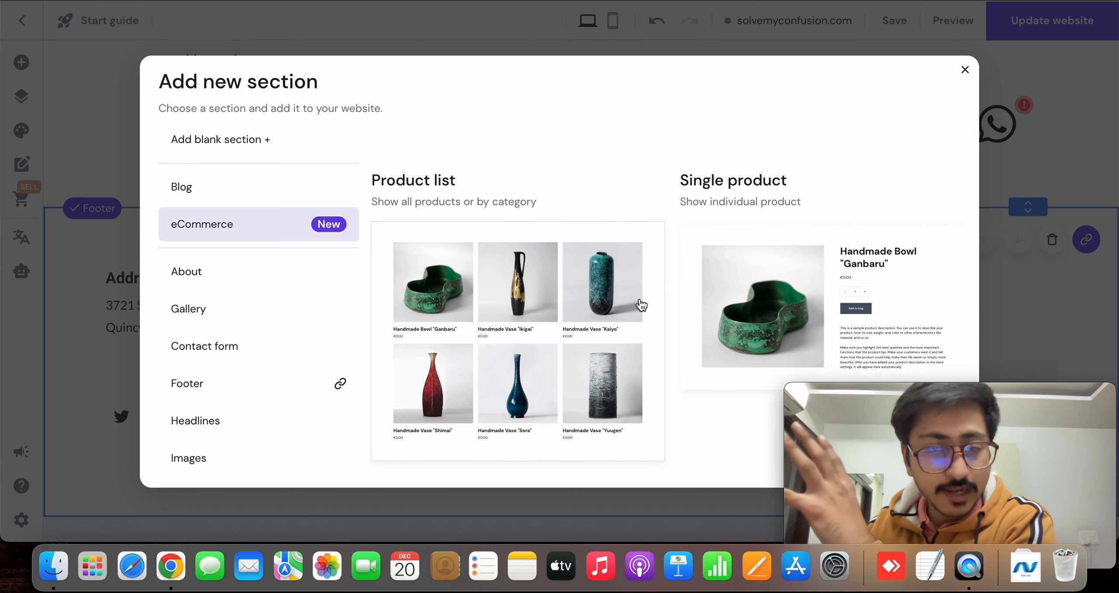
{"action": "left_click", "coordinate": [530, 309]}
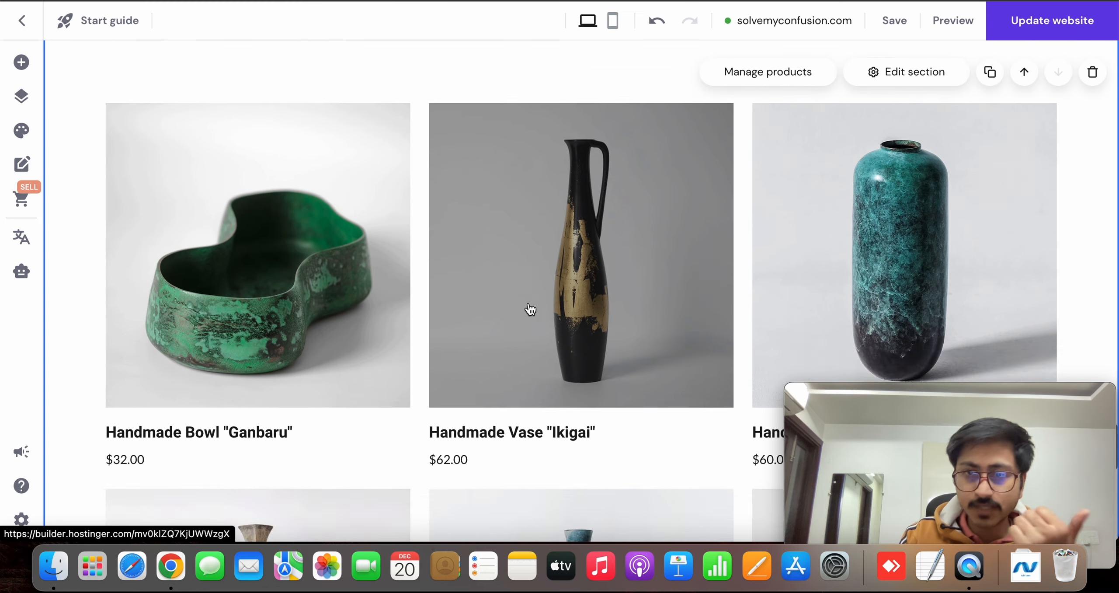
Look through the products in the new product list section and its placement between the contact form and the footer
{"action": "scroll", "coordinate": [530, 310], "scroll_direction": "down", "scroll_amount": 5}
{"action": "scroll", "coordinate": [531, 310], "scroll_direction": "up", "scroll_amount": 4}
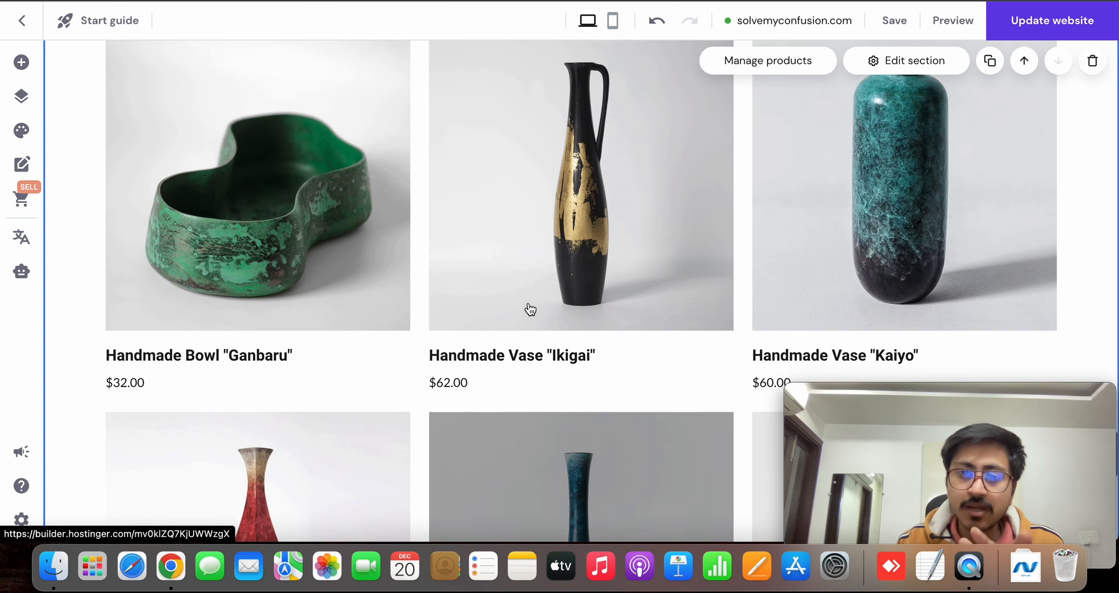
{"action": "scroll", "coordinate": [530, 310], "scroll_direction": "up", "scroll_amount": 3}
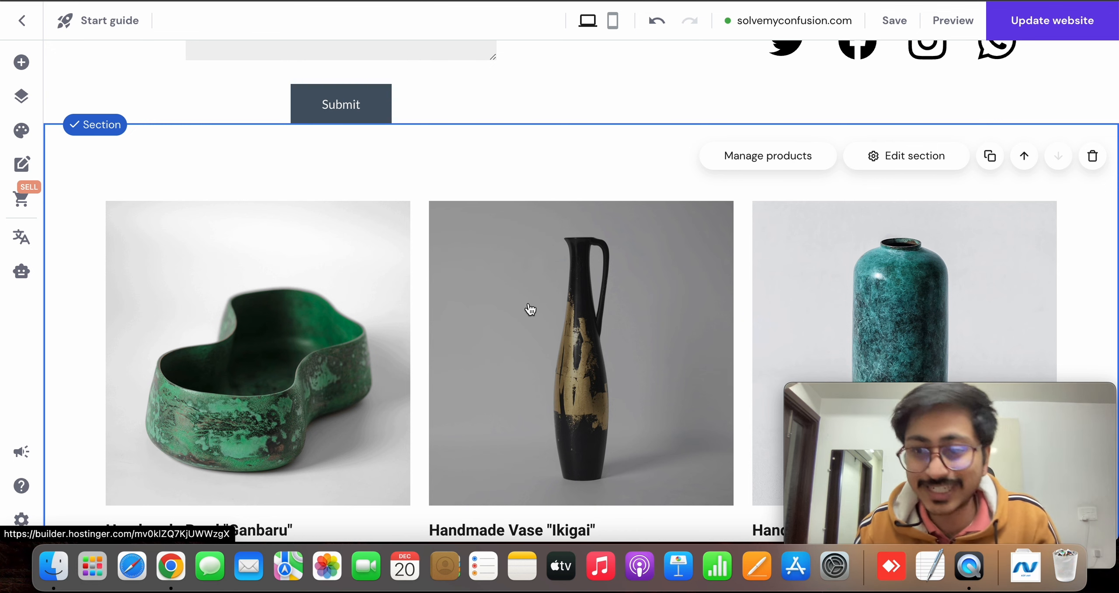
{"action": "left_click_drag", "start_coordinate": [879, 442], "coordinate": [509, 51]}
{"action": "scroll", "coordinate": [754, 313], "scroll_direction": "down", "scroll_amount": 3}
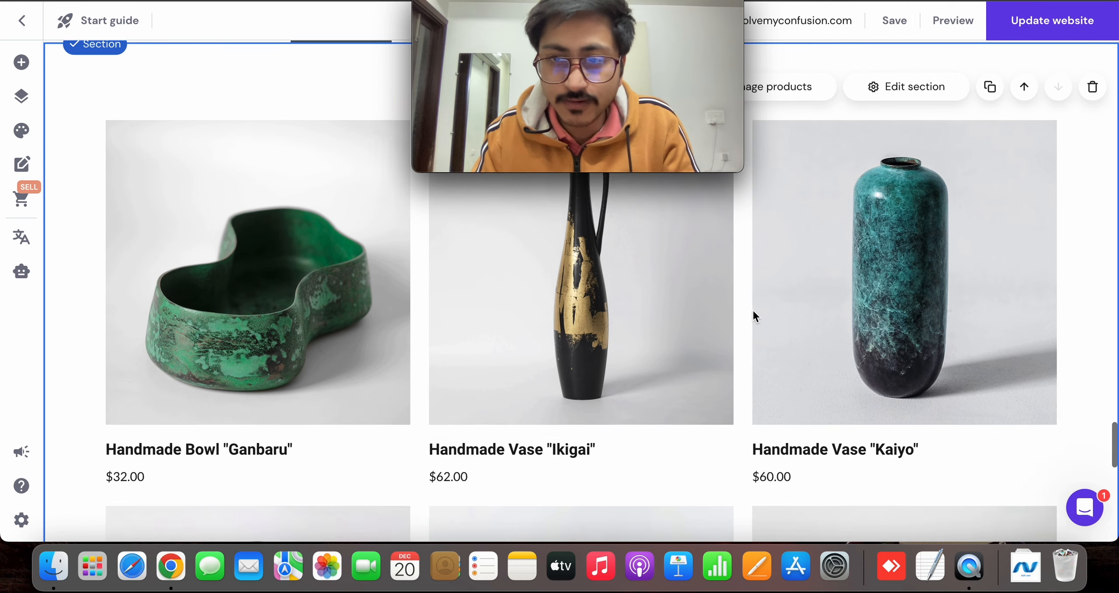
{"action": "scroll", "coordinate": [753, 311], "scroll_direction": "down", "scroll_amount": 10}
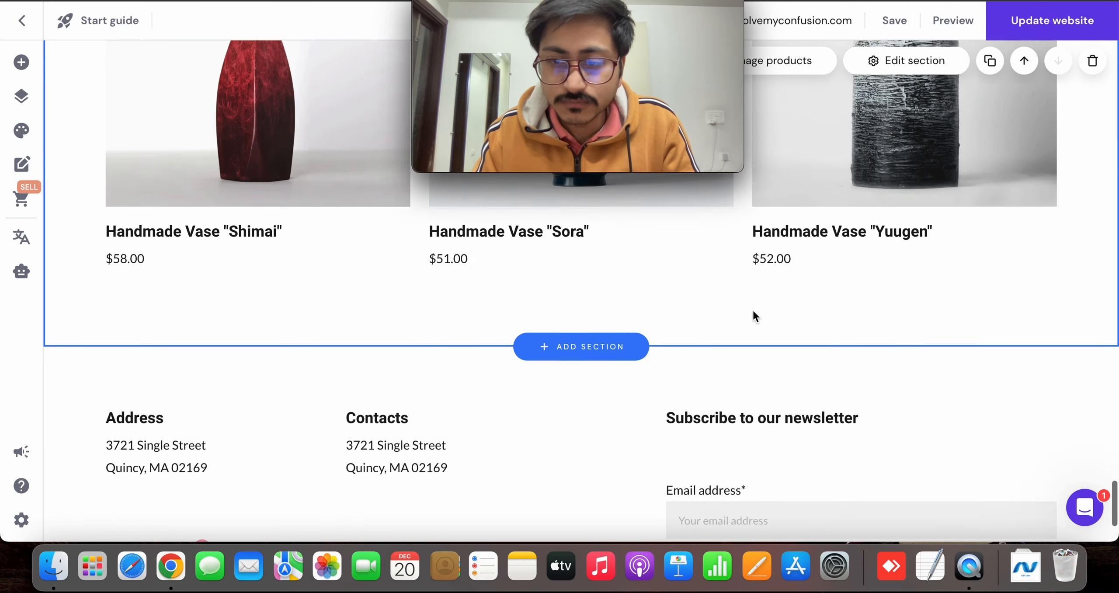
{"action": "scroll", "coordinate": [752, 309], "scroll_direction": "down", "scroll_amount": 2}
{"action": "scroll", "coordinate": [685, 292], "scroll_direction": "up", "scroll_amount": 10}
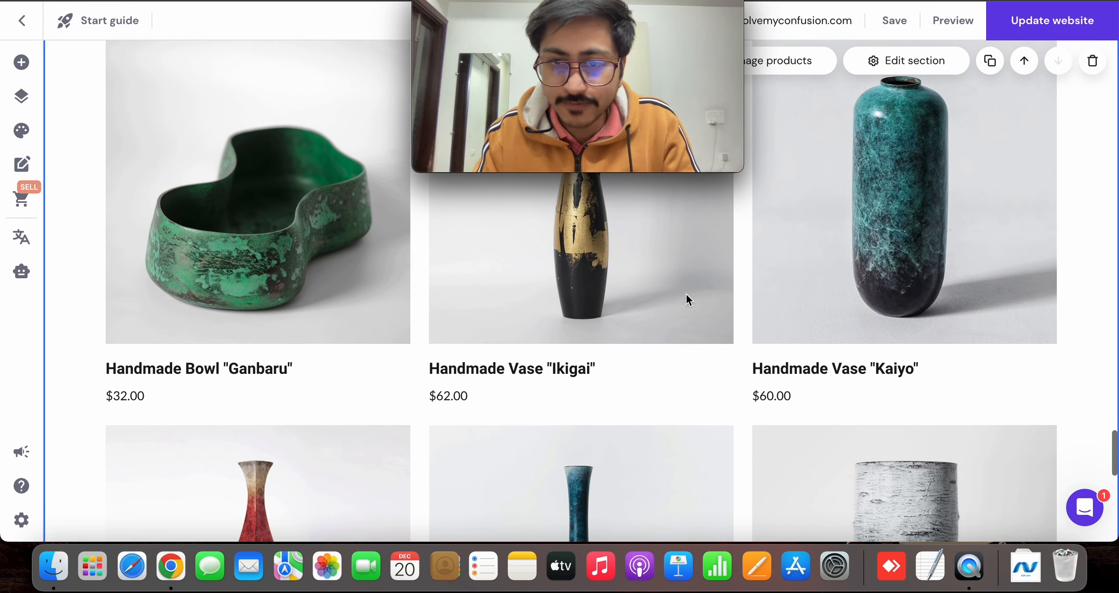
{"action": "mouse_move", "coordinate": [633, 105]}
{"action": "left_click_drag", "start_coordinate": [633, 105], "coordinate": [985, 461]}
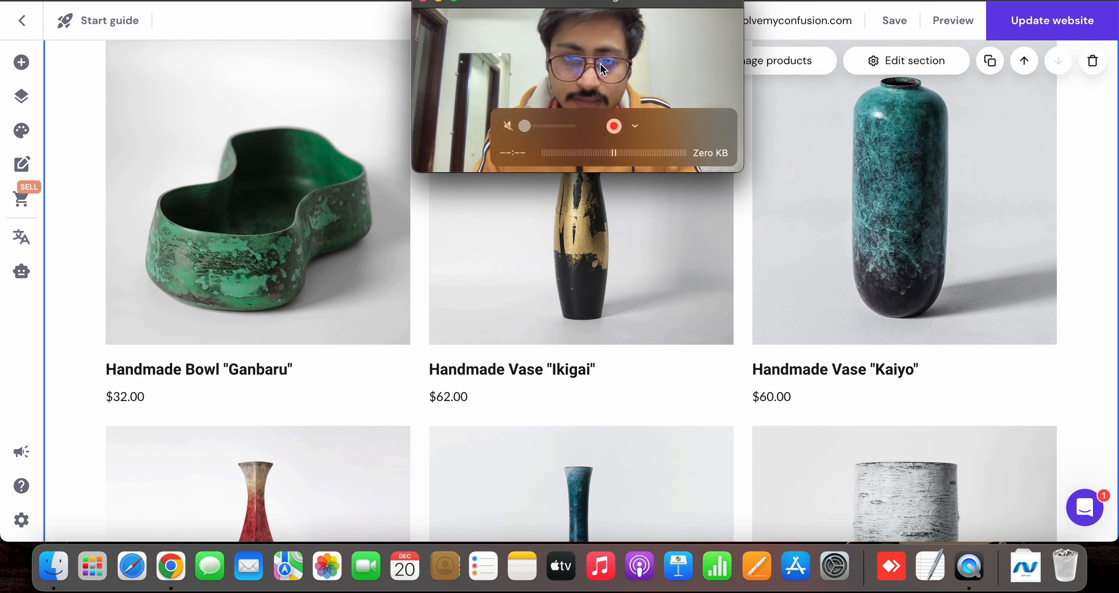
{"action": "left_click_drag", "start_coordinate": [603, 69], "coordinate": [979, 433]}
{"action": "scroll", "coordinate": [852, 284], "scroll_direction": "up", "scroll_amount": 3}
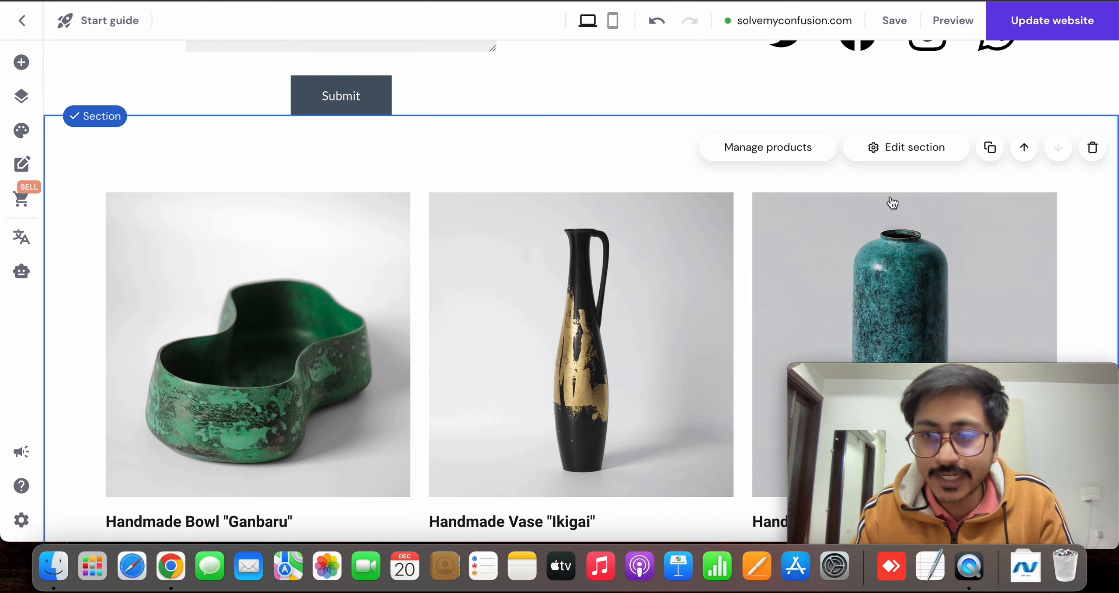
{"action": "mouse_move", "coordinate": [896, 439]}
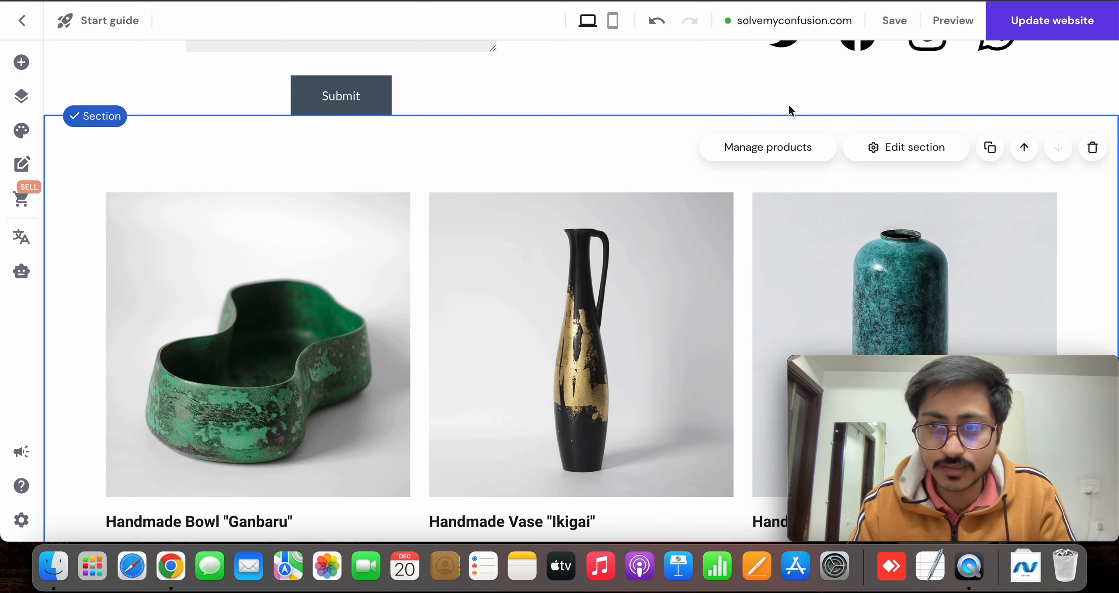
Save the website and open product management for the Lite store
{"action": "scroll", "coordinate": [789, 103], "scroll_direction": "up", "scroll_amount": 15}
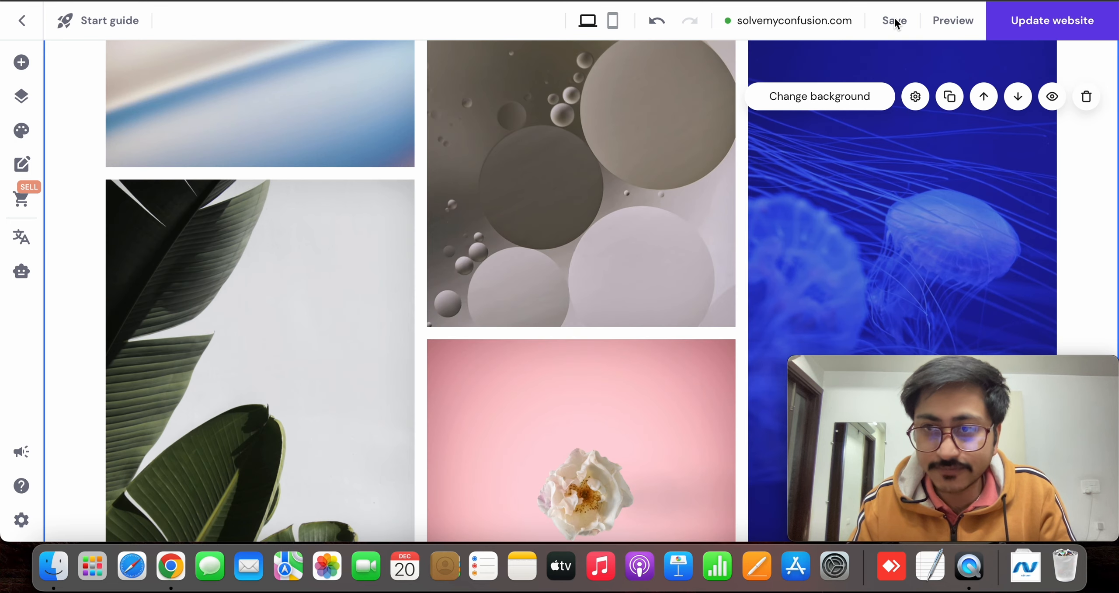
{"action": "left_click", "coordinate": [891, 23]}
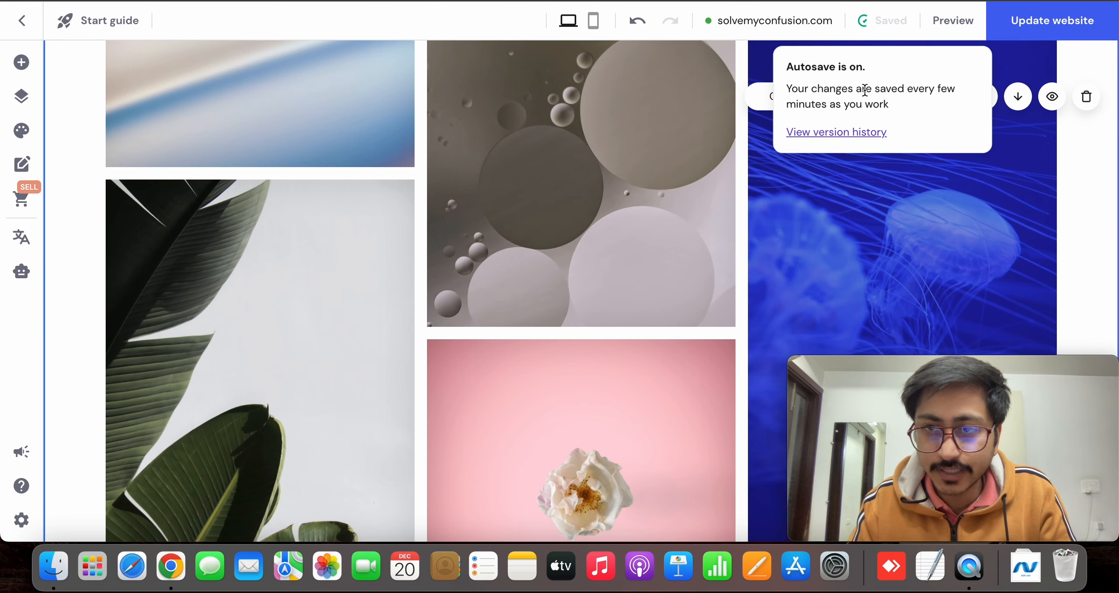
{"action": "scroll", "coordinate": [555, 254], "scroll_direction": "up", "scroll_amount": 10}
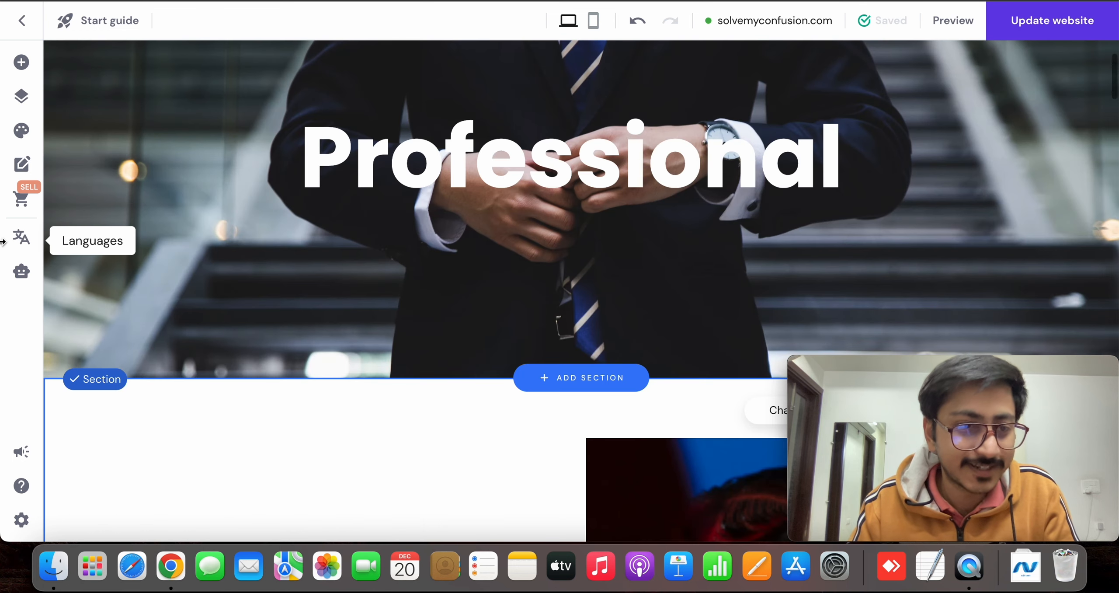
{"action": "left_click", "coordinate": [37, 196]}
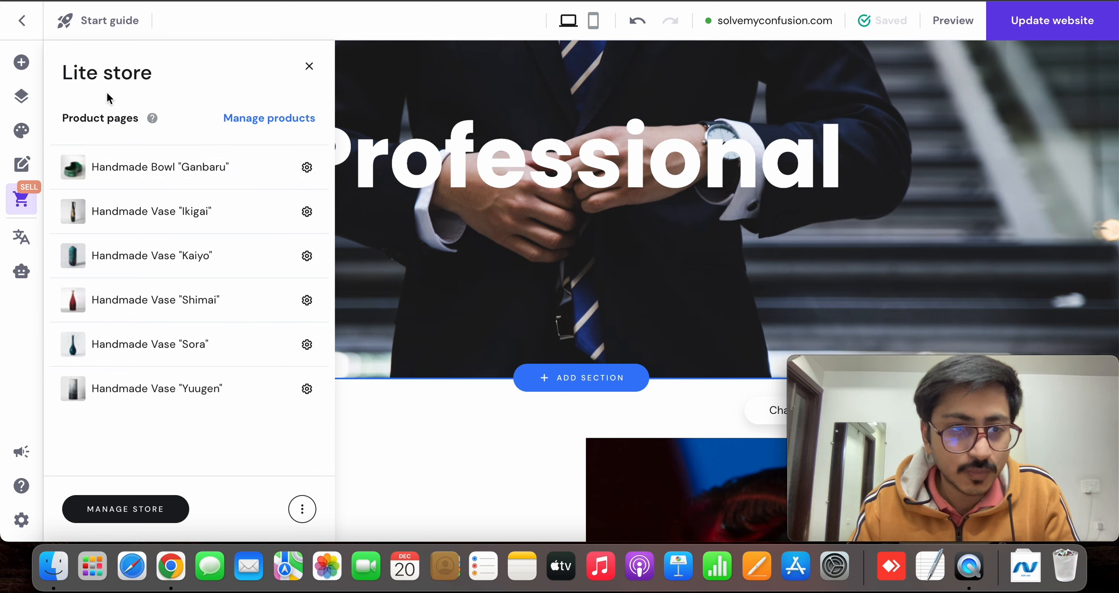
{"action": "left_click", "coordinate": [279, 126]}
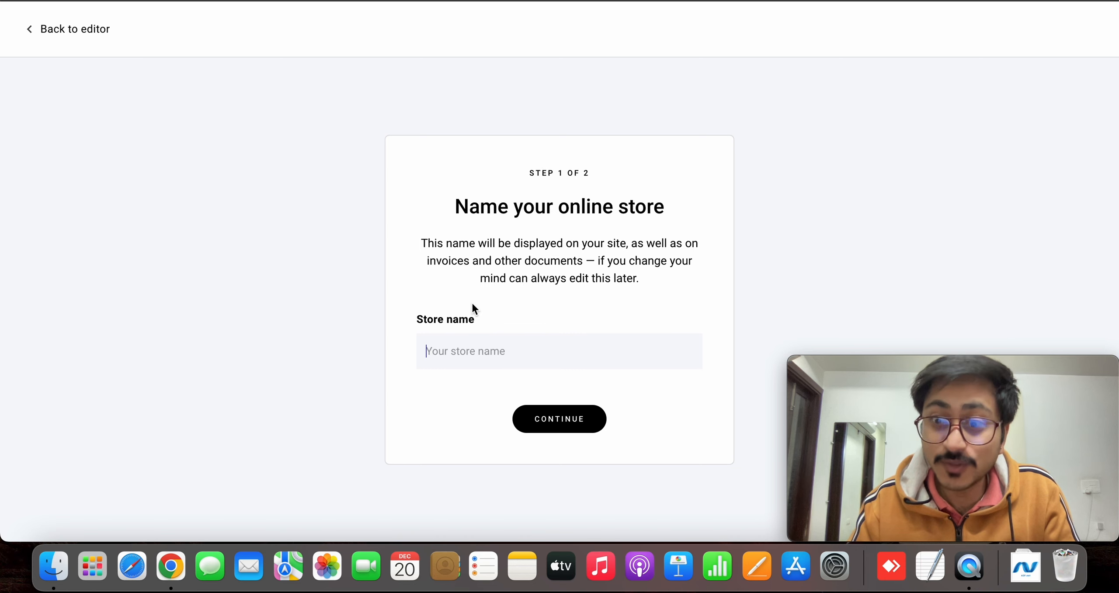
Name the online store "Manorav store's" and continue to the account setup
{"action": "left_click", "coordinate": [471, 340]}
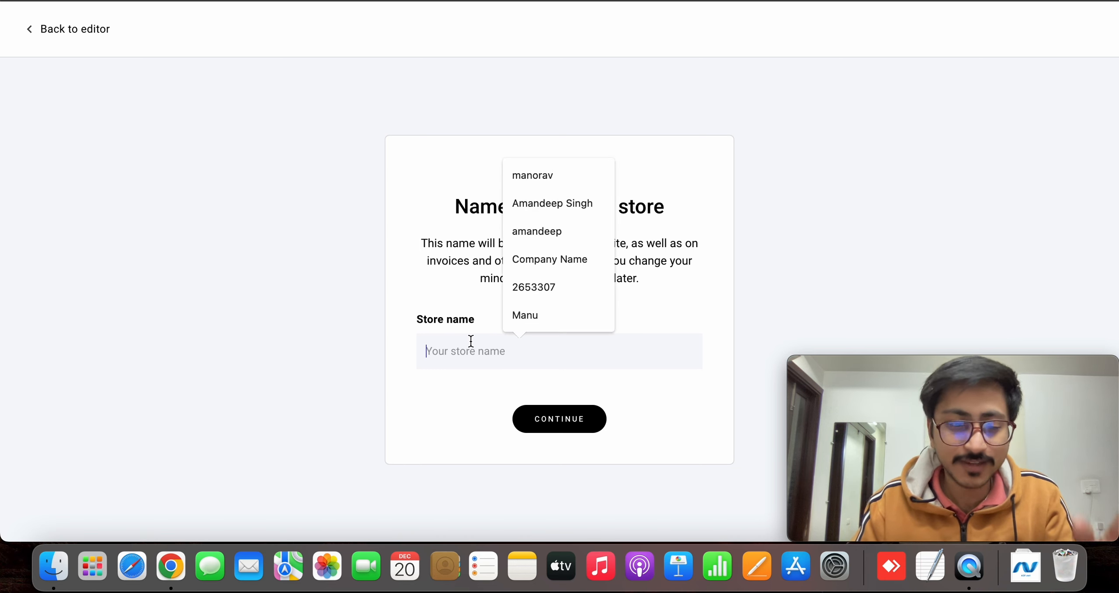
{"action": "type", "text": "Manopr"}
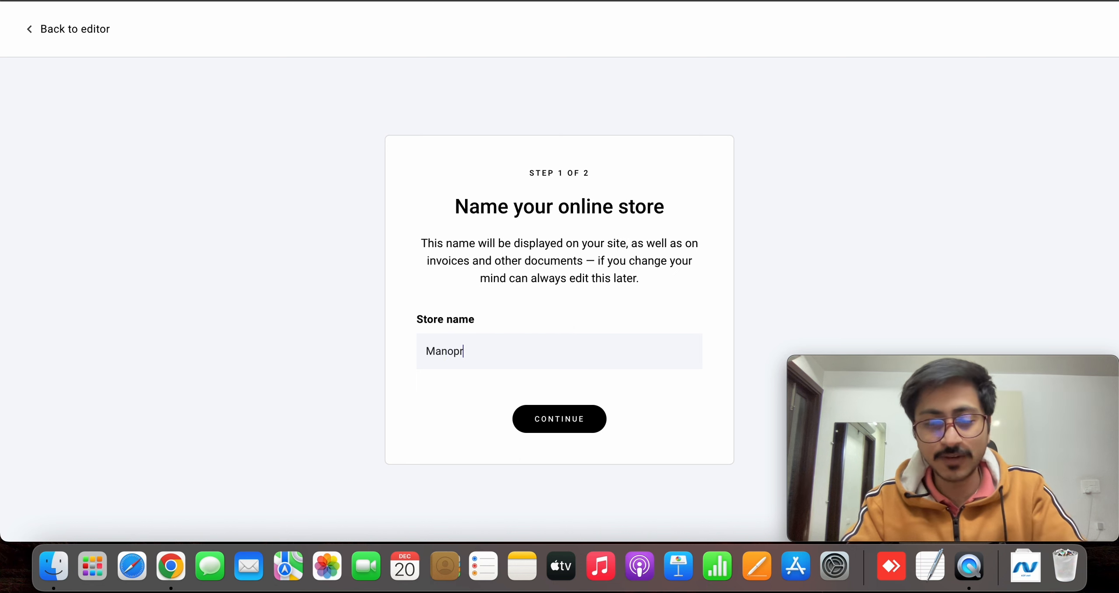
{"action": "type", "text": "a"}
{"action": "key", "text": "BackSpace"}
{"action": "key", "text": "BackSpace"}
{"action": "key", "text": "BackSpace"}
{"action": "type", "text": "orav store's"}
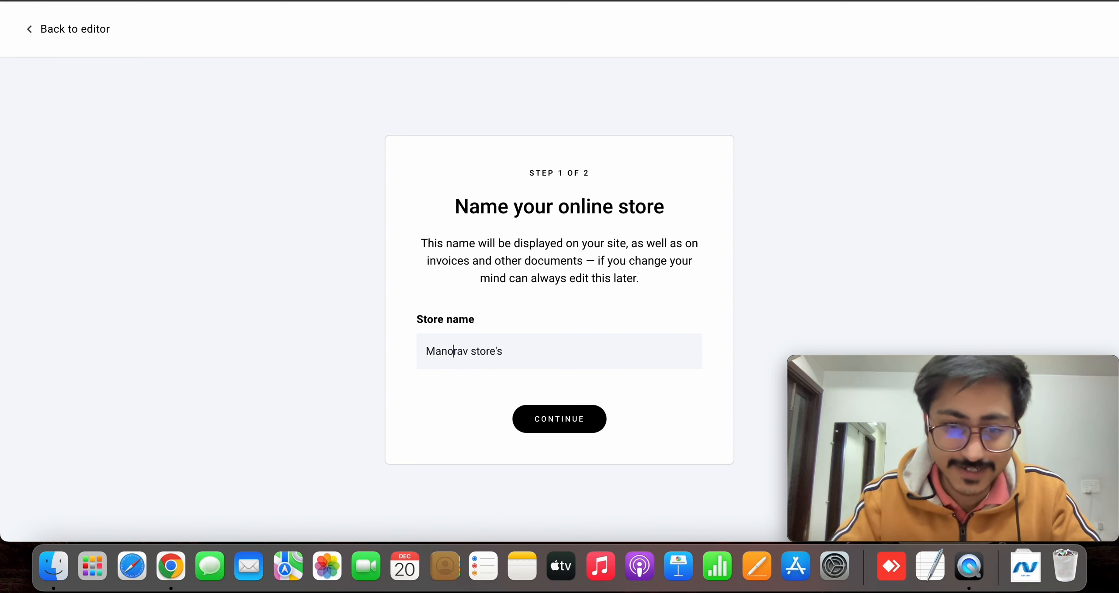
{"action": "left_click", "coordinate": [559, 418]}
Set the store country to India and the currency to INR (₹), and complete the store account setup
{"action": "left_click", "coordinate": [560, 285]}
{"action": "type", "text": "i"}
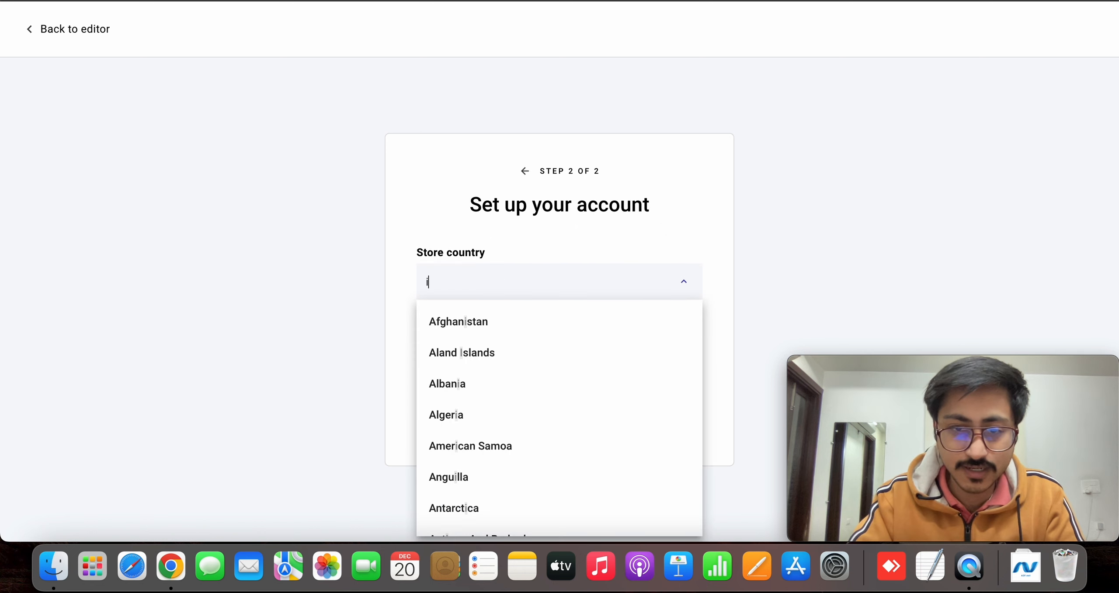
{"action": "type", "text": "nd"}
{"action": "left_click", "coordinate": [558, 349]}
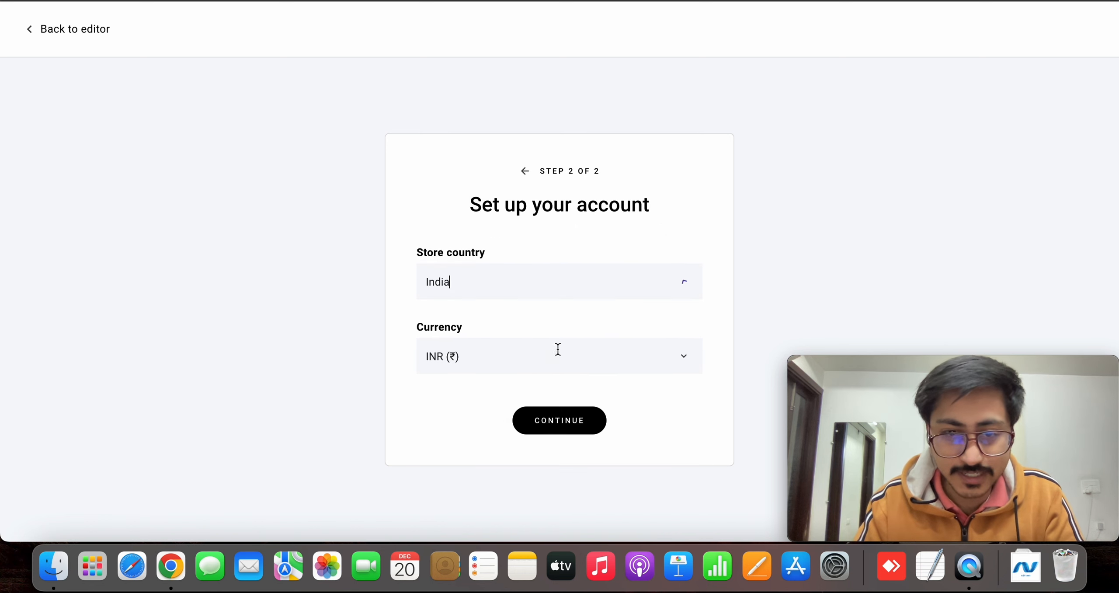
{"action": "left_click", "coordinate": [499, 370]}
{"action": "left_click", "coordinate": [472, 420]}
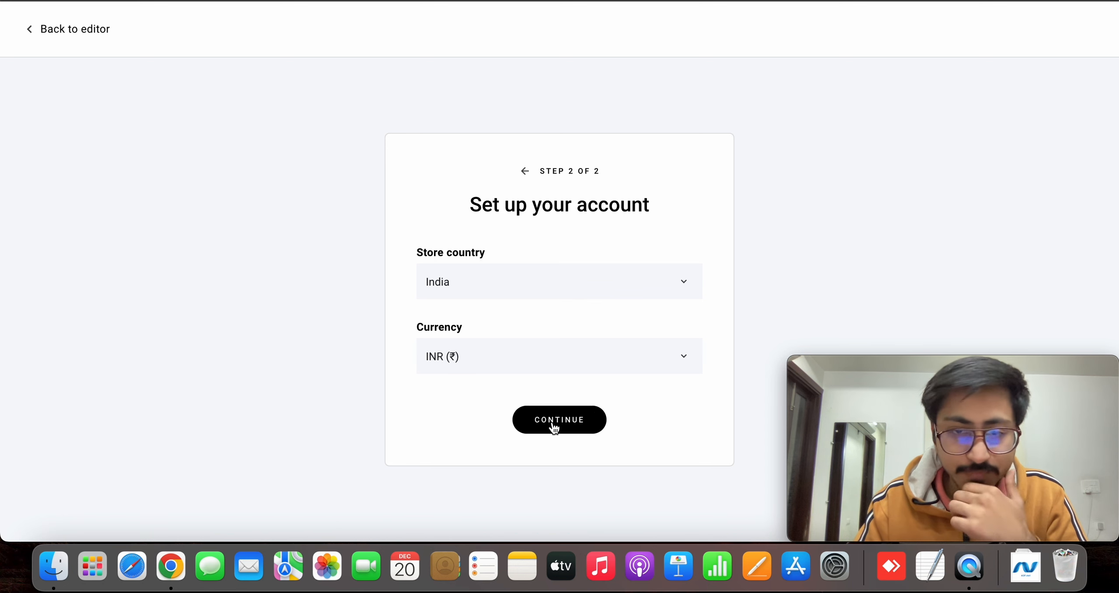
{"action": "left_click", "coordinate": [553, 427]}
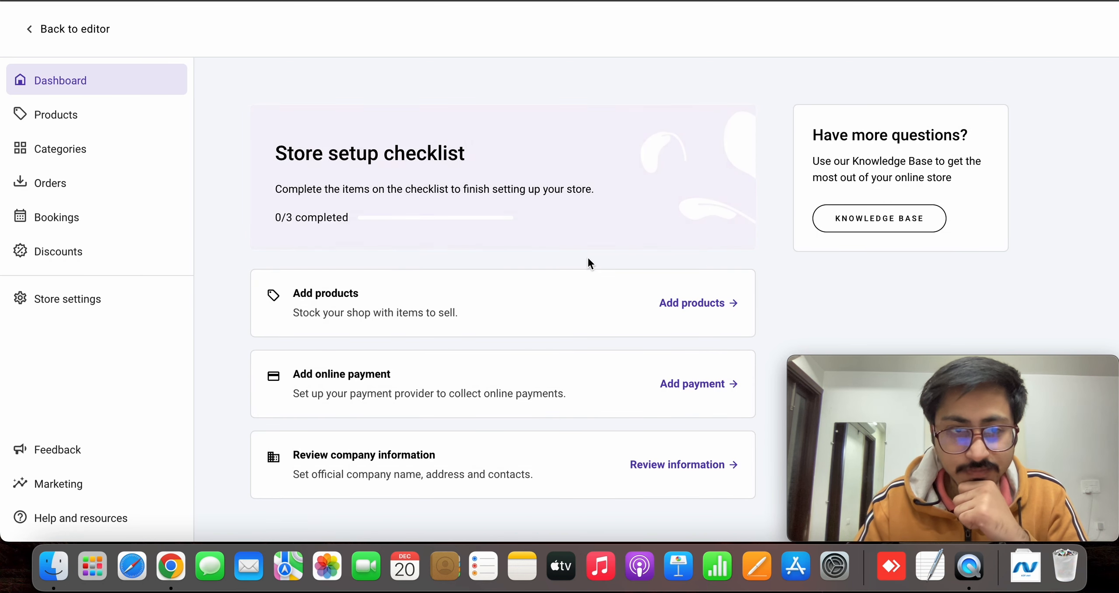
{"action": "scroll", "coordinate": [476, 335], "scroll_direction": "down", "scroll_amount": 1}
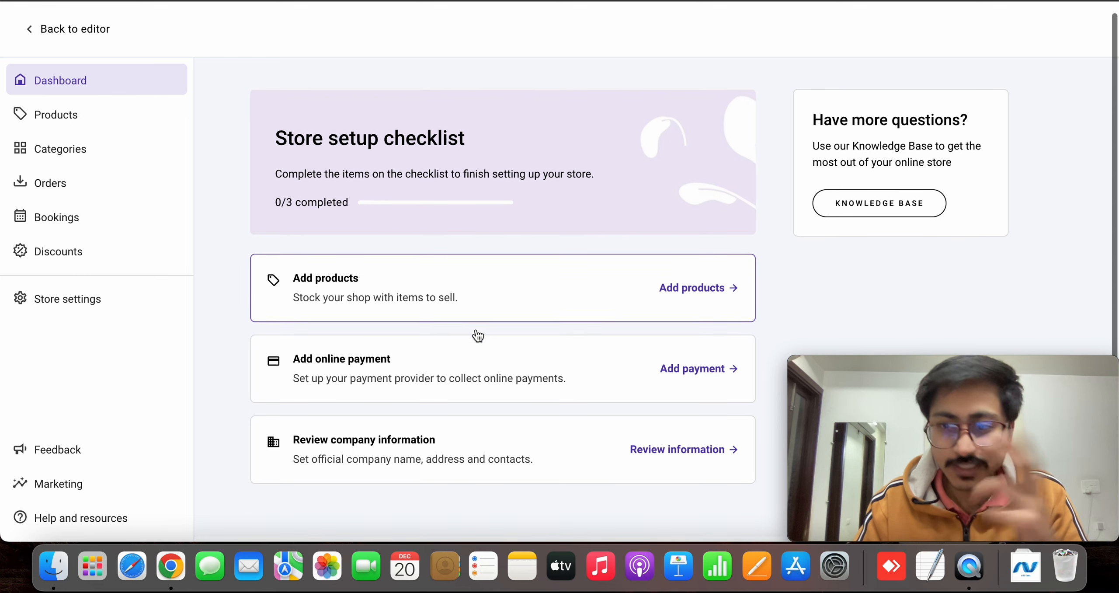